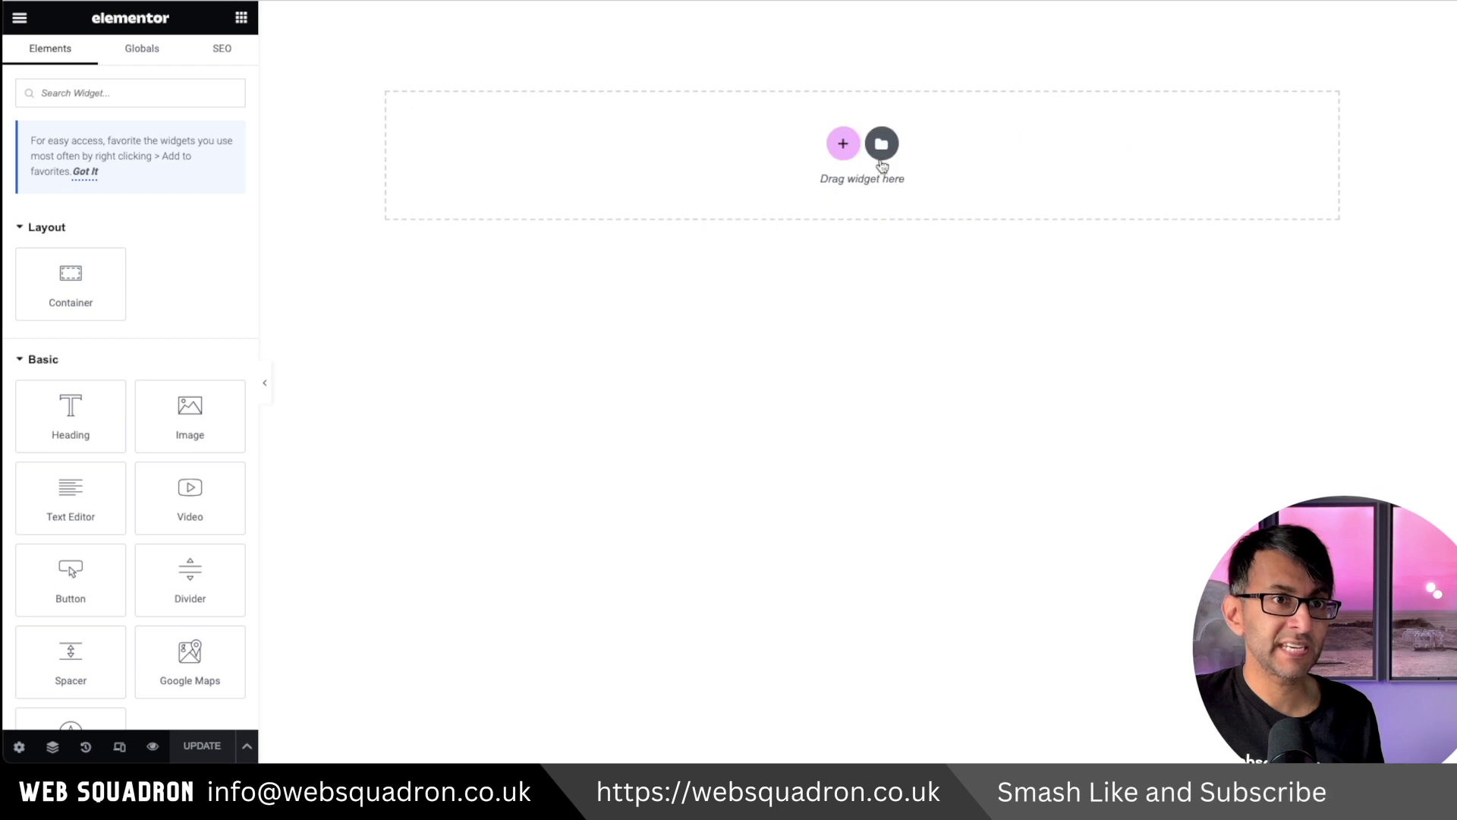
Add a grid container with three columns and one row, and set its boxed width to 1100 px
left_click(842, 143)
left_click(888, 199)
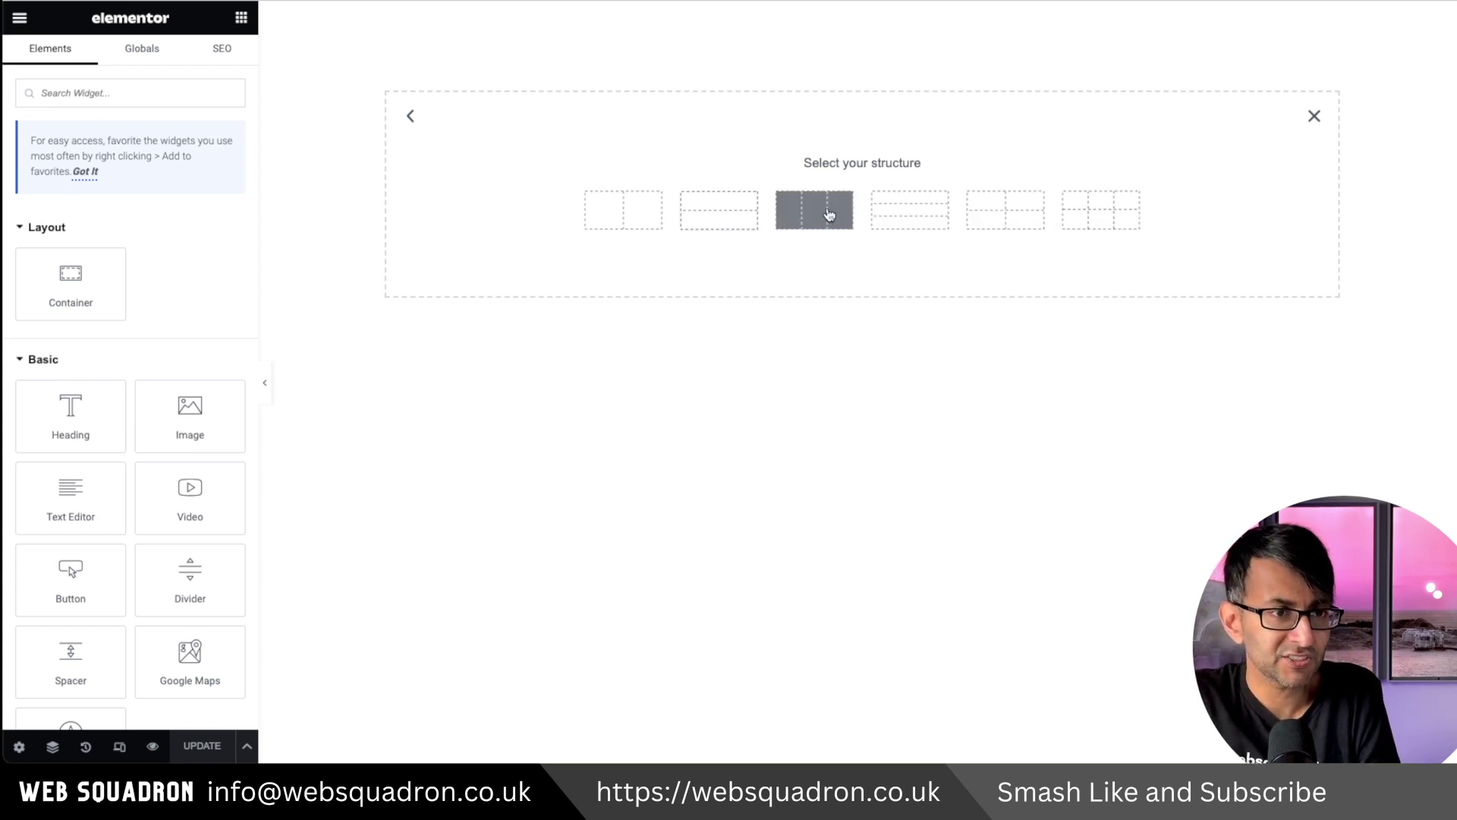
left_click(830, 215)
left_click(220, 212)
key("BackSpace")
key("BackSpace")
type("00")
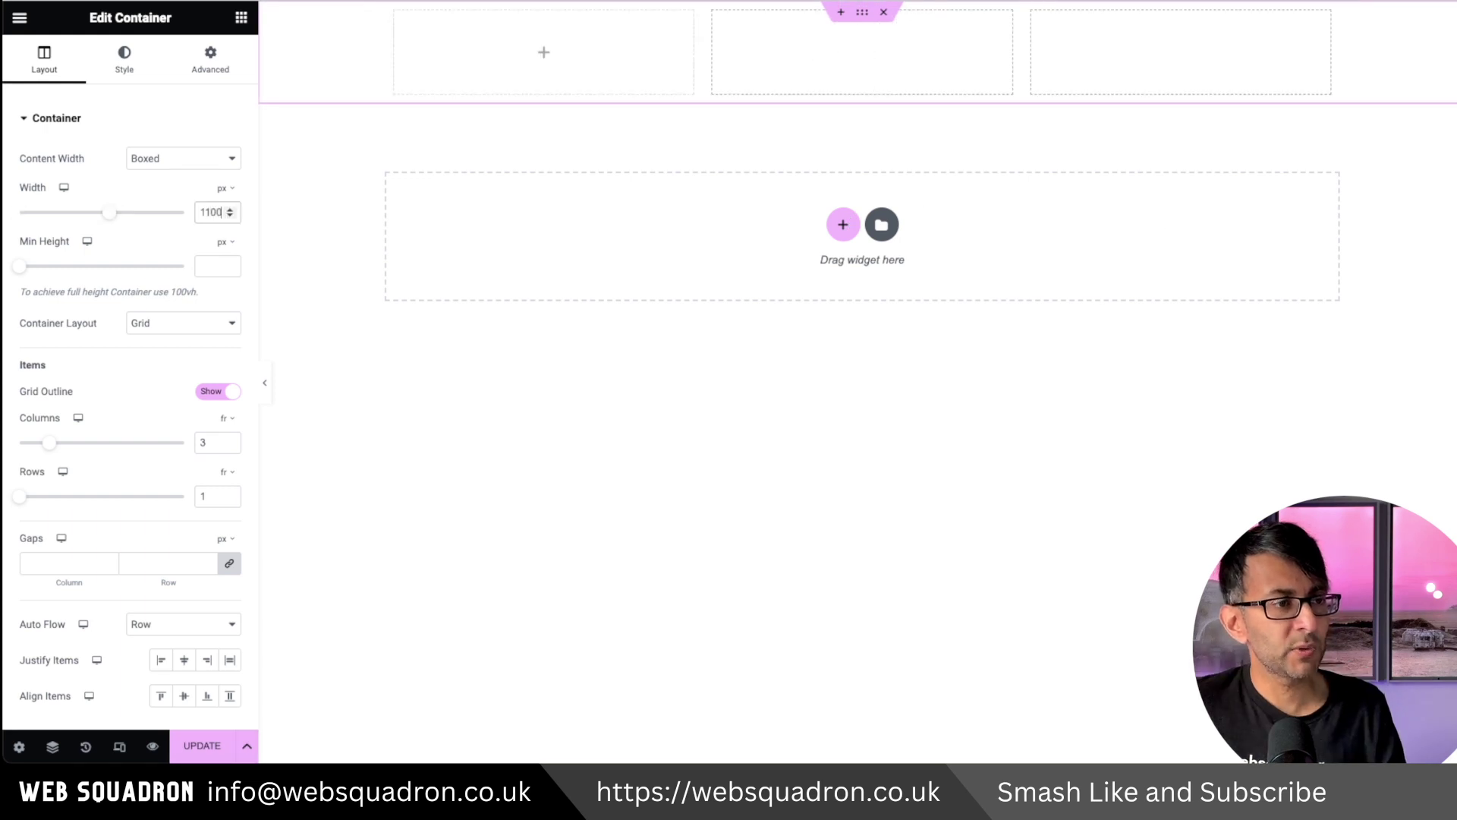
Switch the container layout to Flexbox and return it to Grid
left_click(156, 331)
left_click(178, 300)
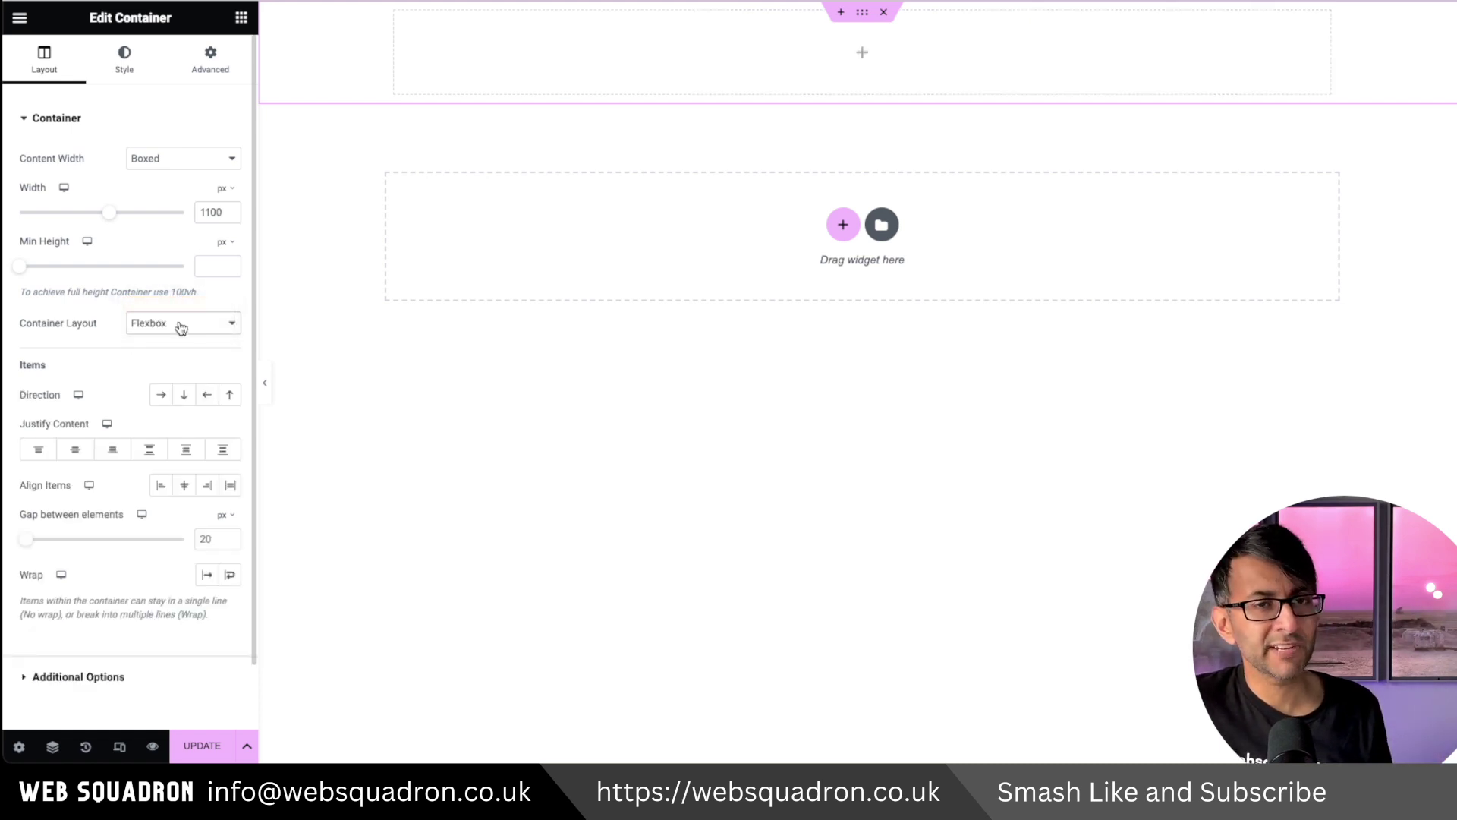
left_click(179, 322)
left_click(172, 341)
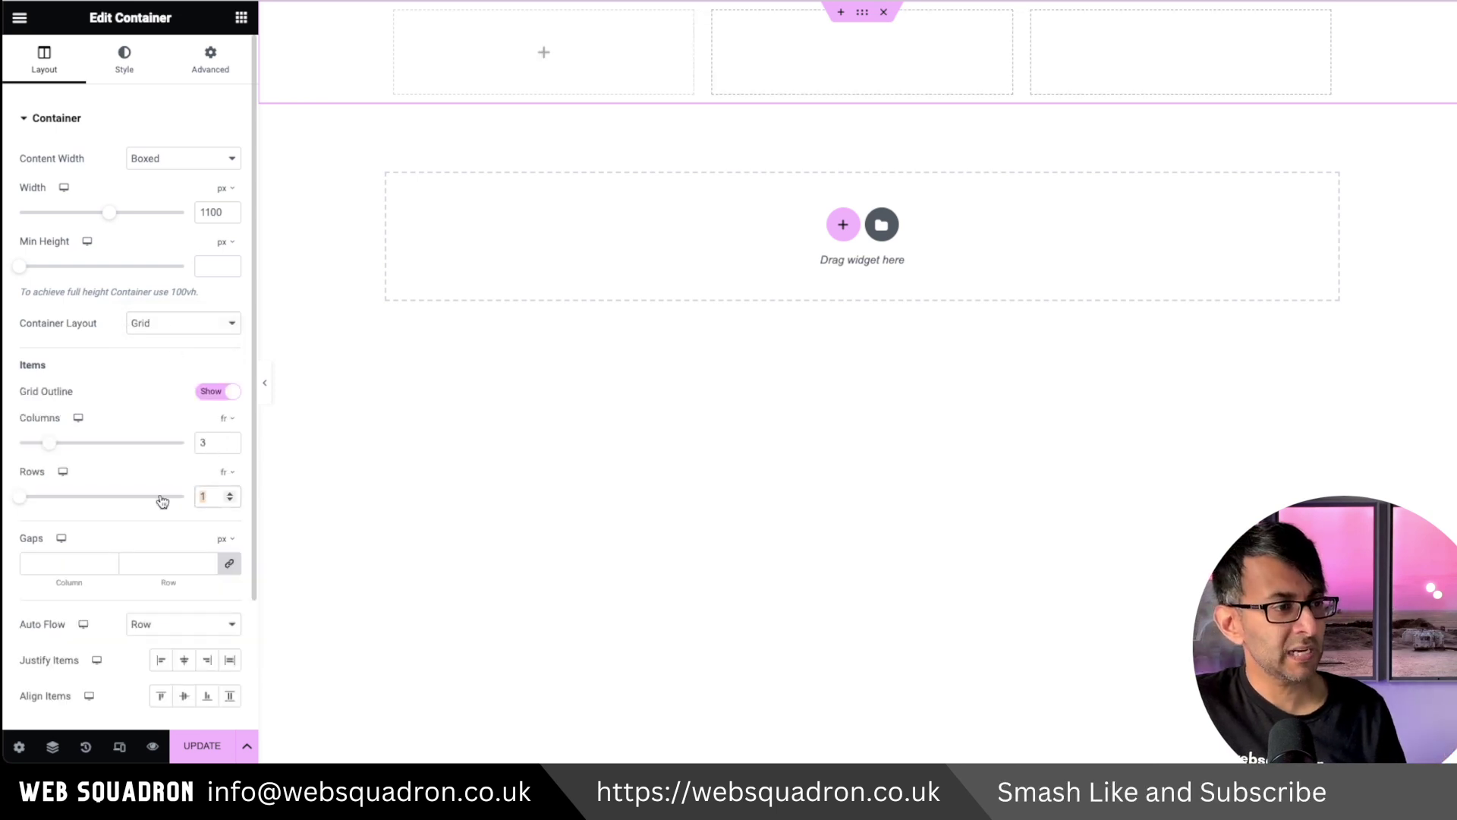
Set the grid container's number of rows to 3
type("3")
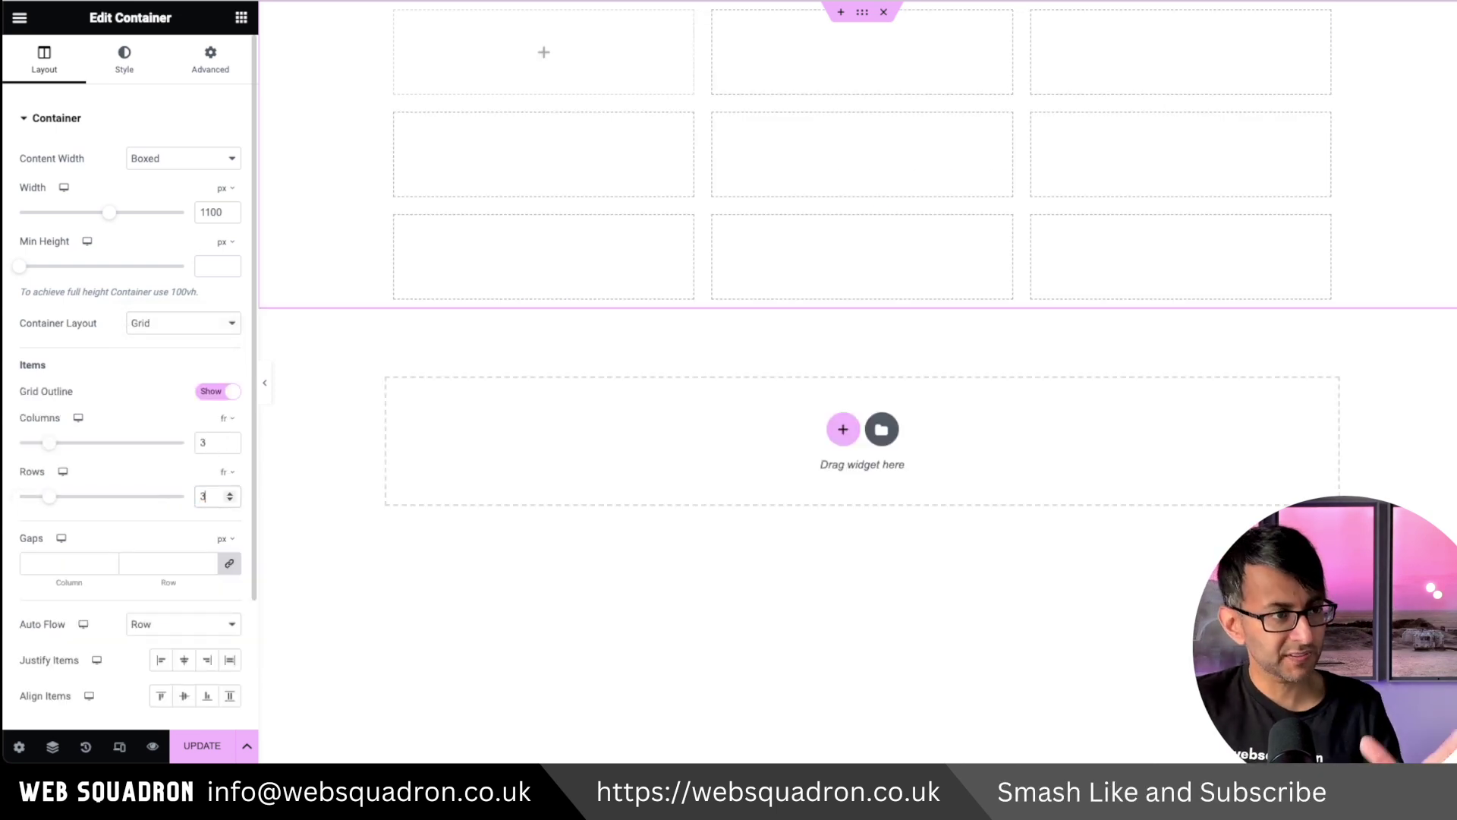
scroll(159, 518, "down", 2)
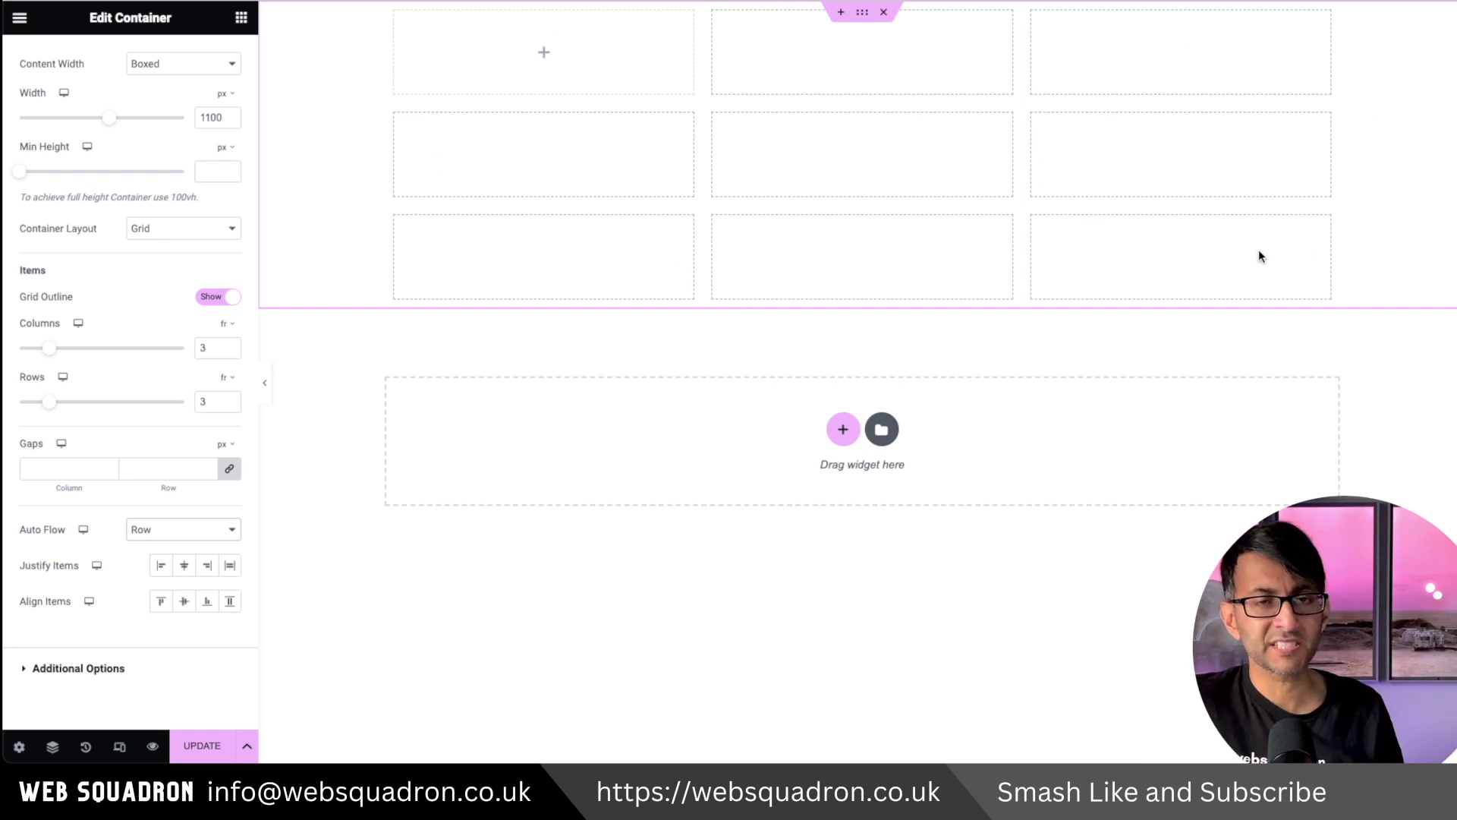
left_click(312, 188)
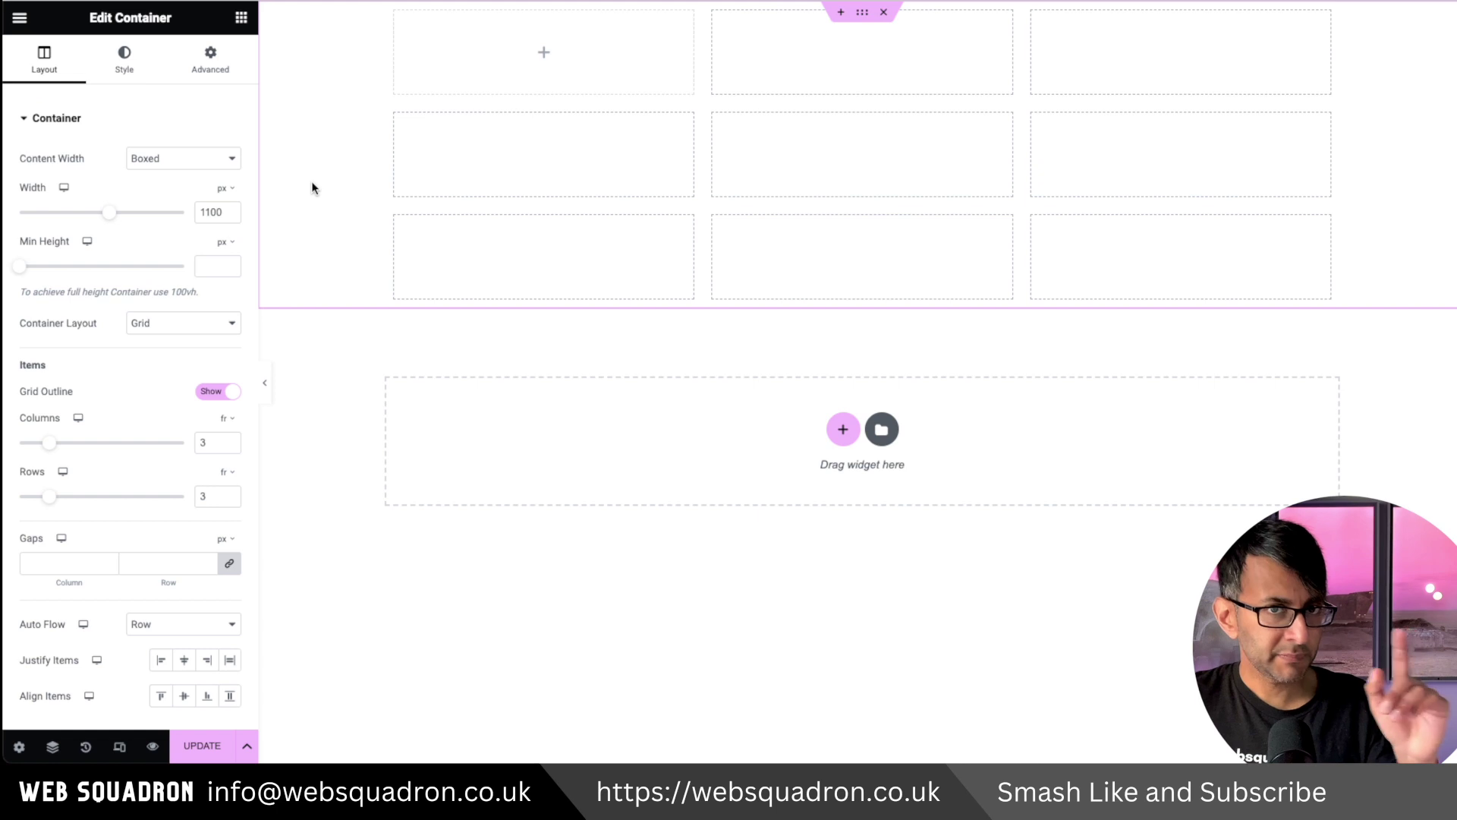
Place a Heading widget in the first grid cell and try to add another in the cell beside it
left_click(247, 26)
left_click_drag(71, 414, 563, 38)
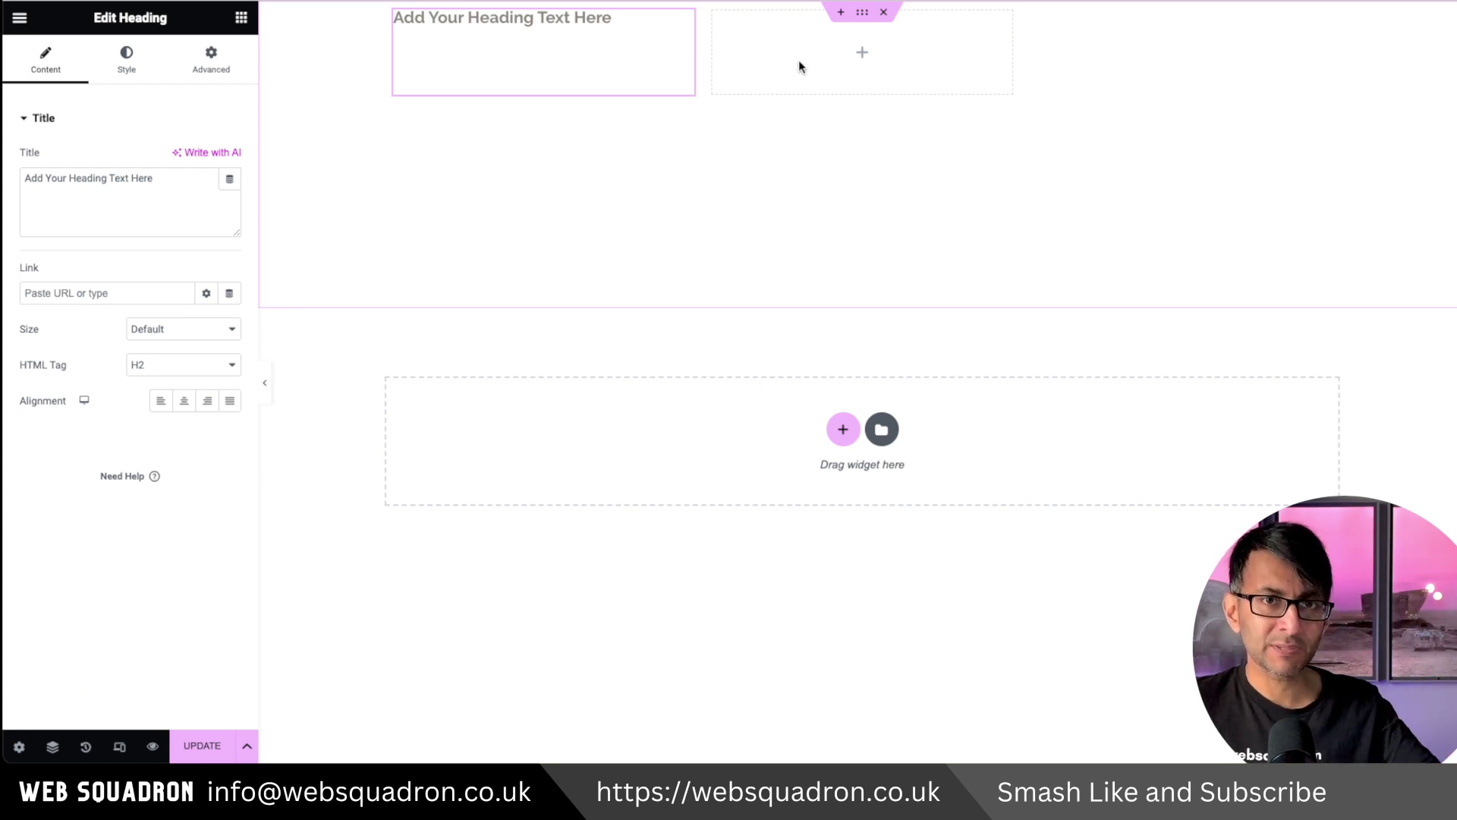
left_click(240, 21)
left_click_drag(68, 409, 854, 55)
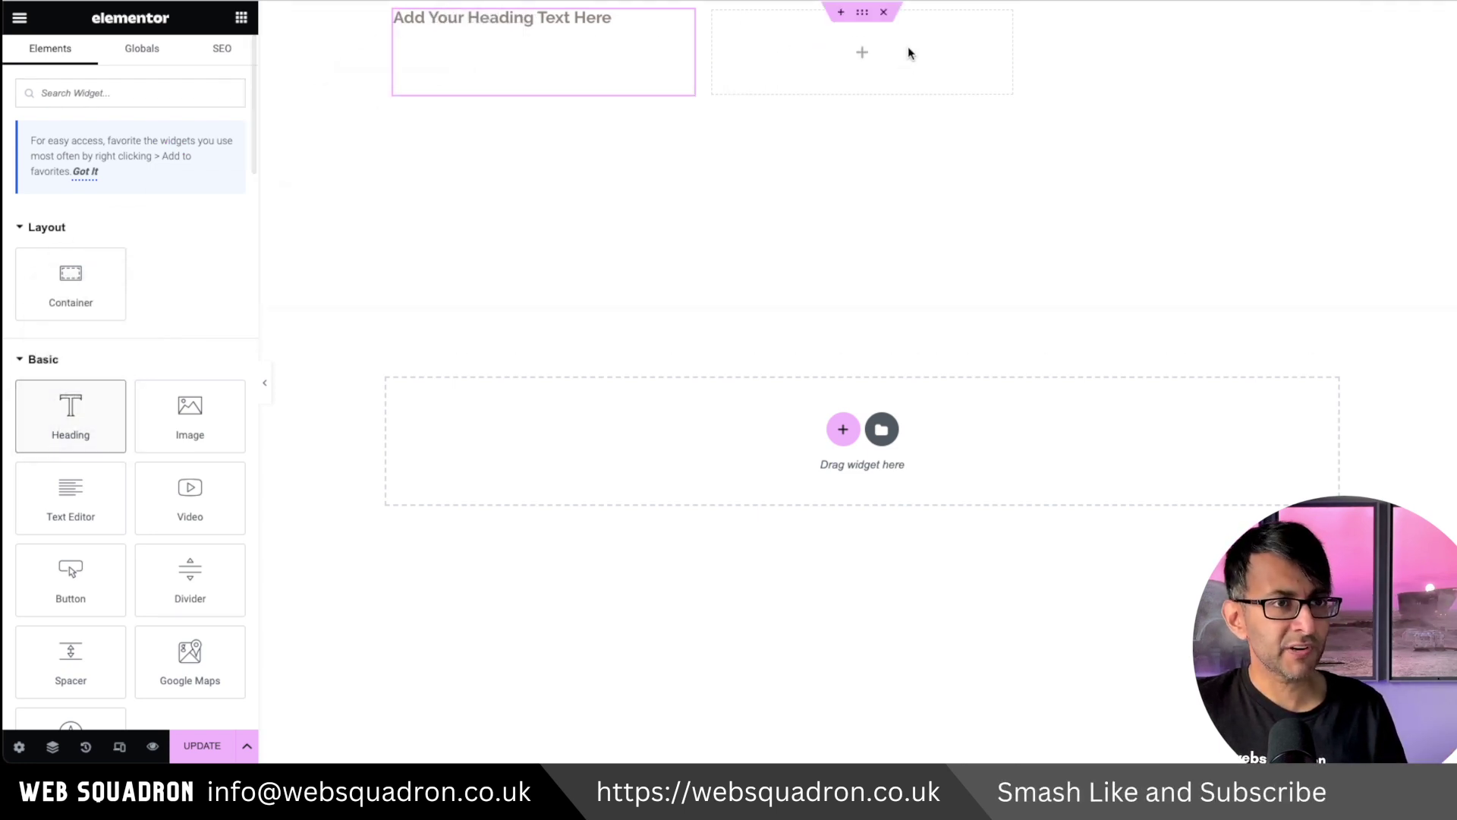
Set the container's Auto Flow to Column and place a second Heading widget directly below the first one
left_click(862, 14)
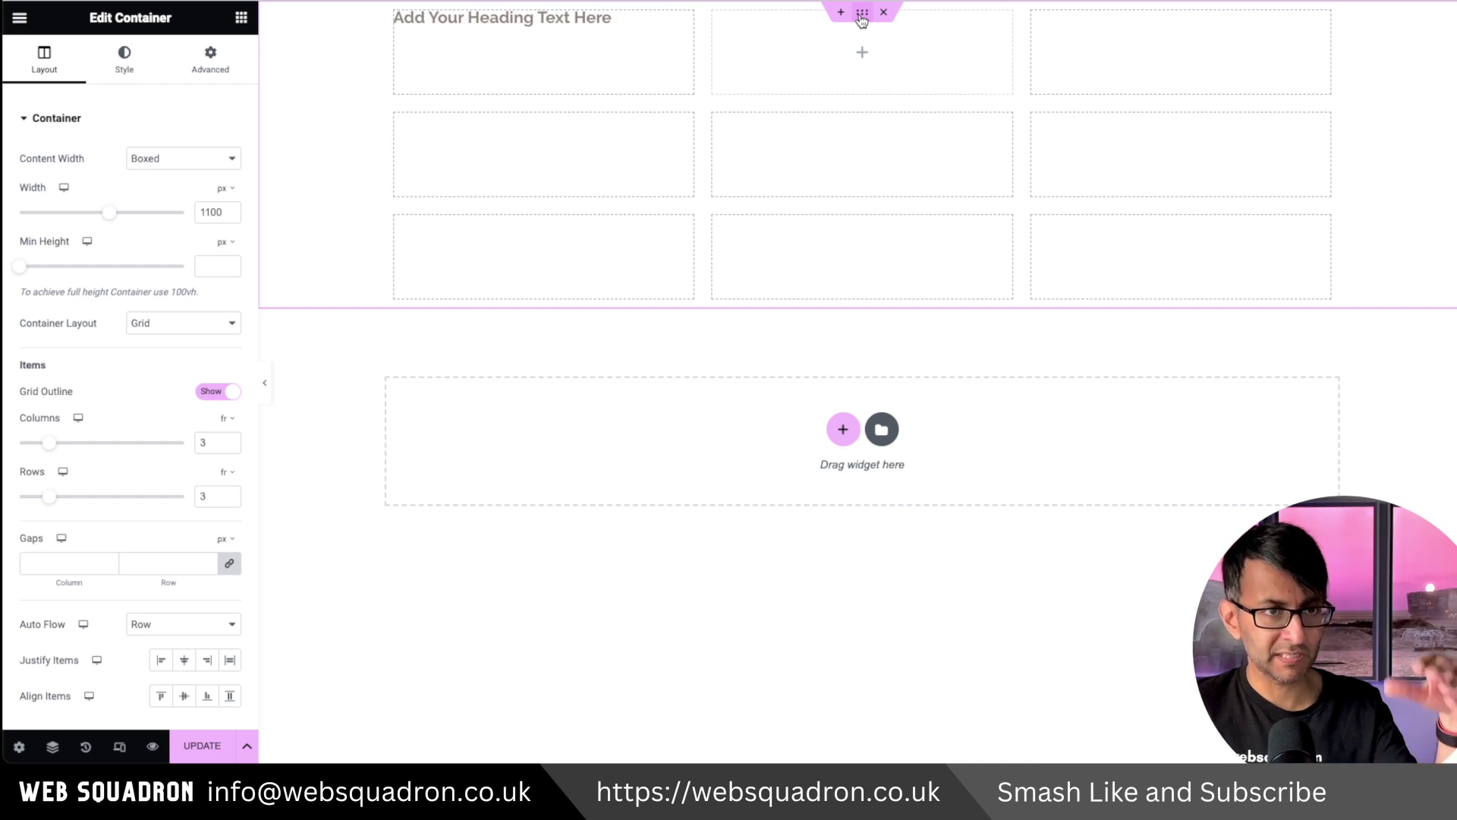
left_click(190, 622)
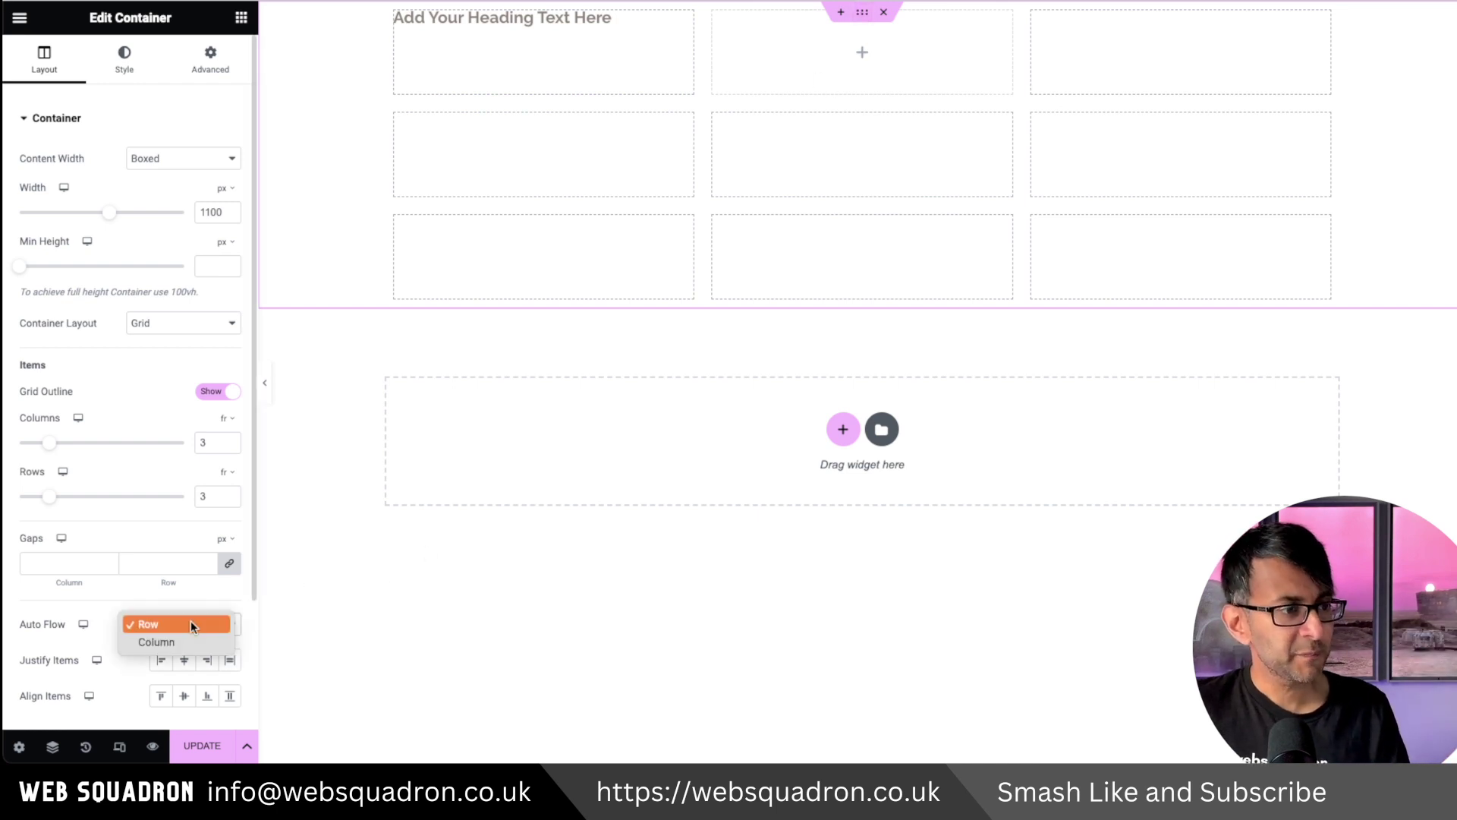
left_click(179, 640)
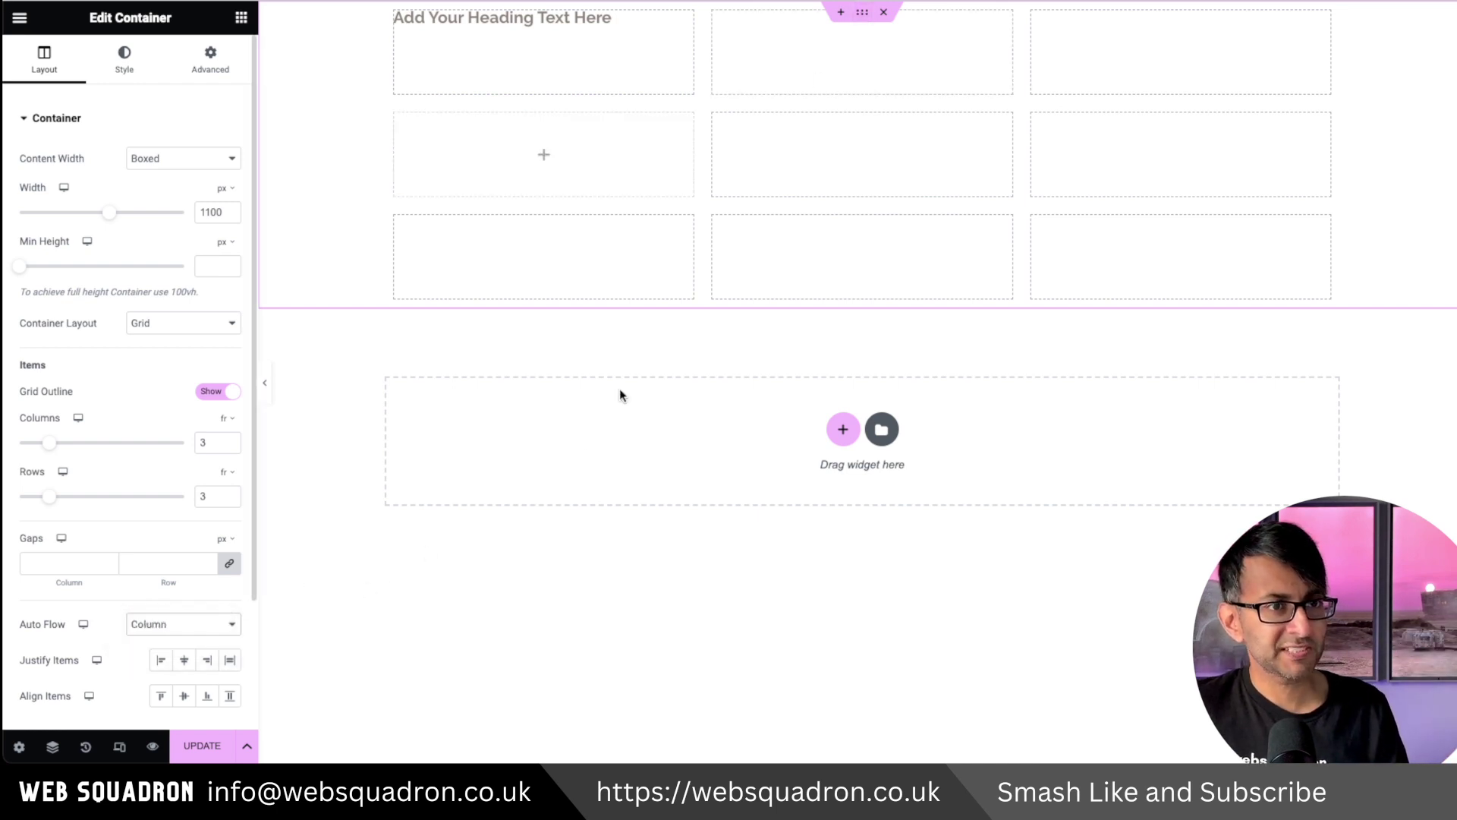
left_click(242, 17)
left_click_drag(82, 400, 609, 166)
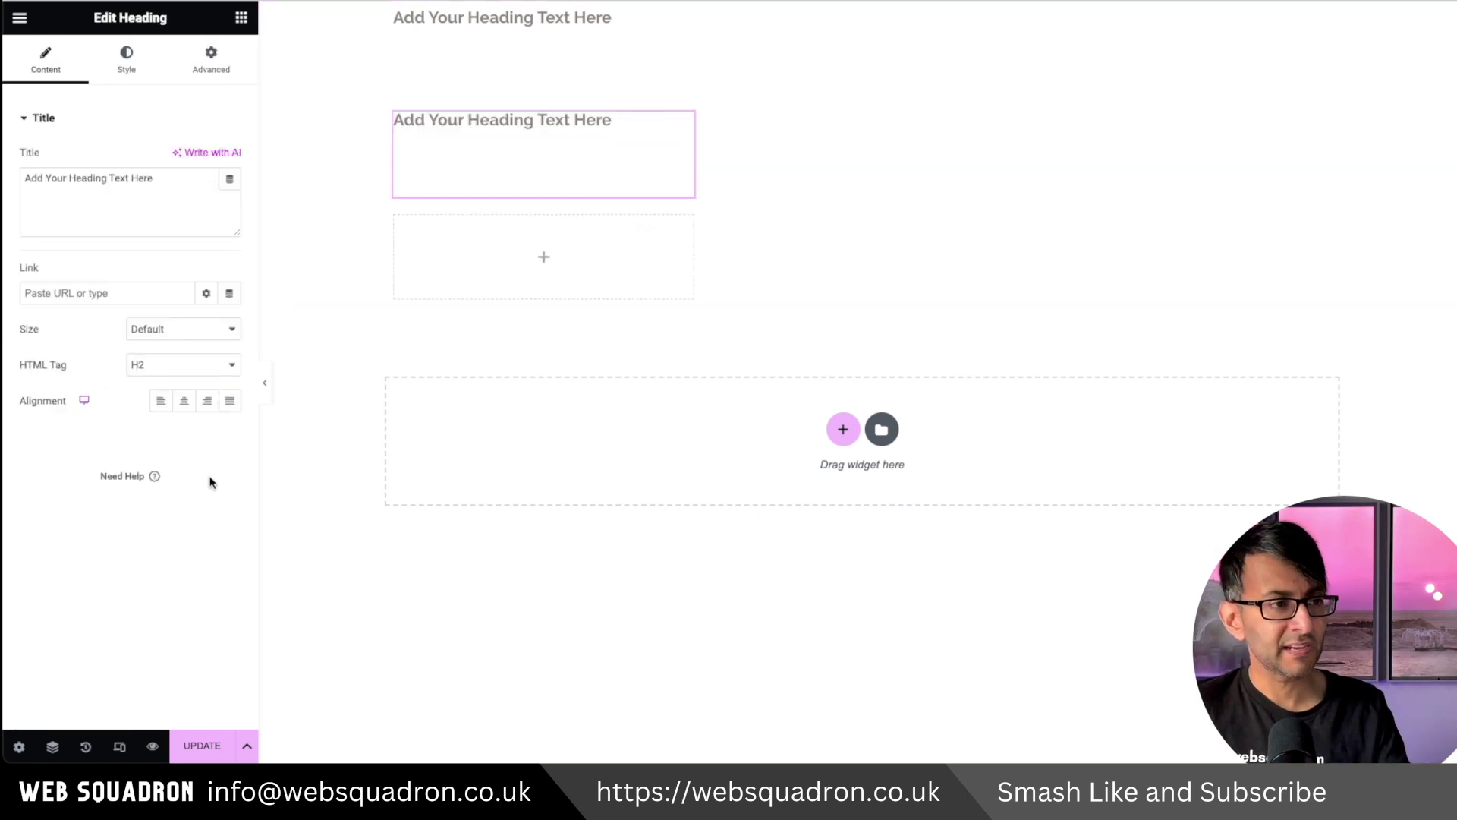
Set the grid container's Auto Flow back to Row
left_click(864, 13)
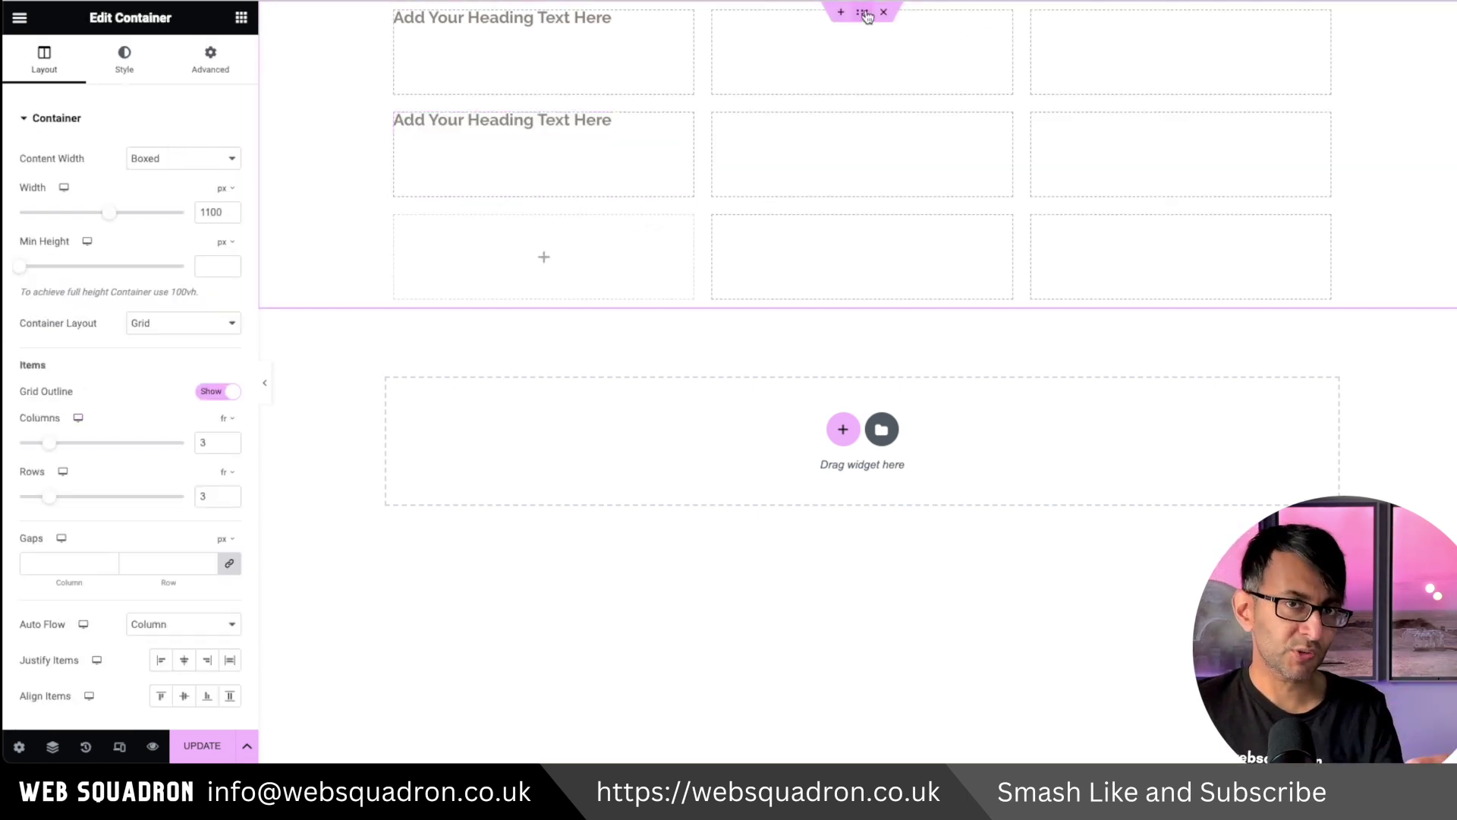
left_click(198, 622)
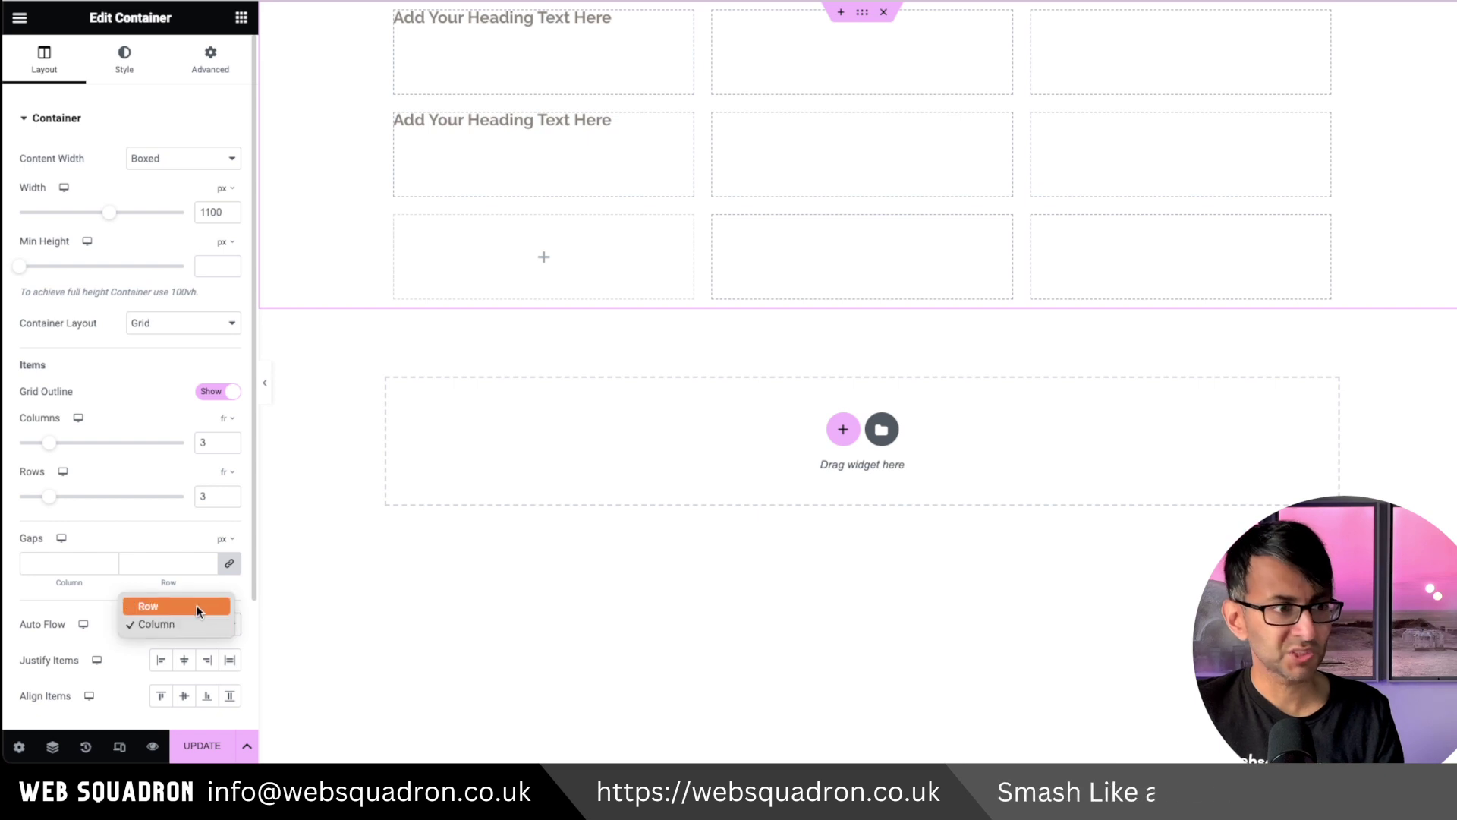
left_click(197, 606)
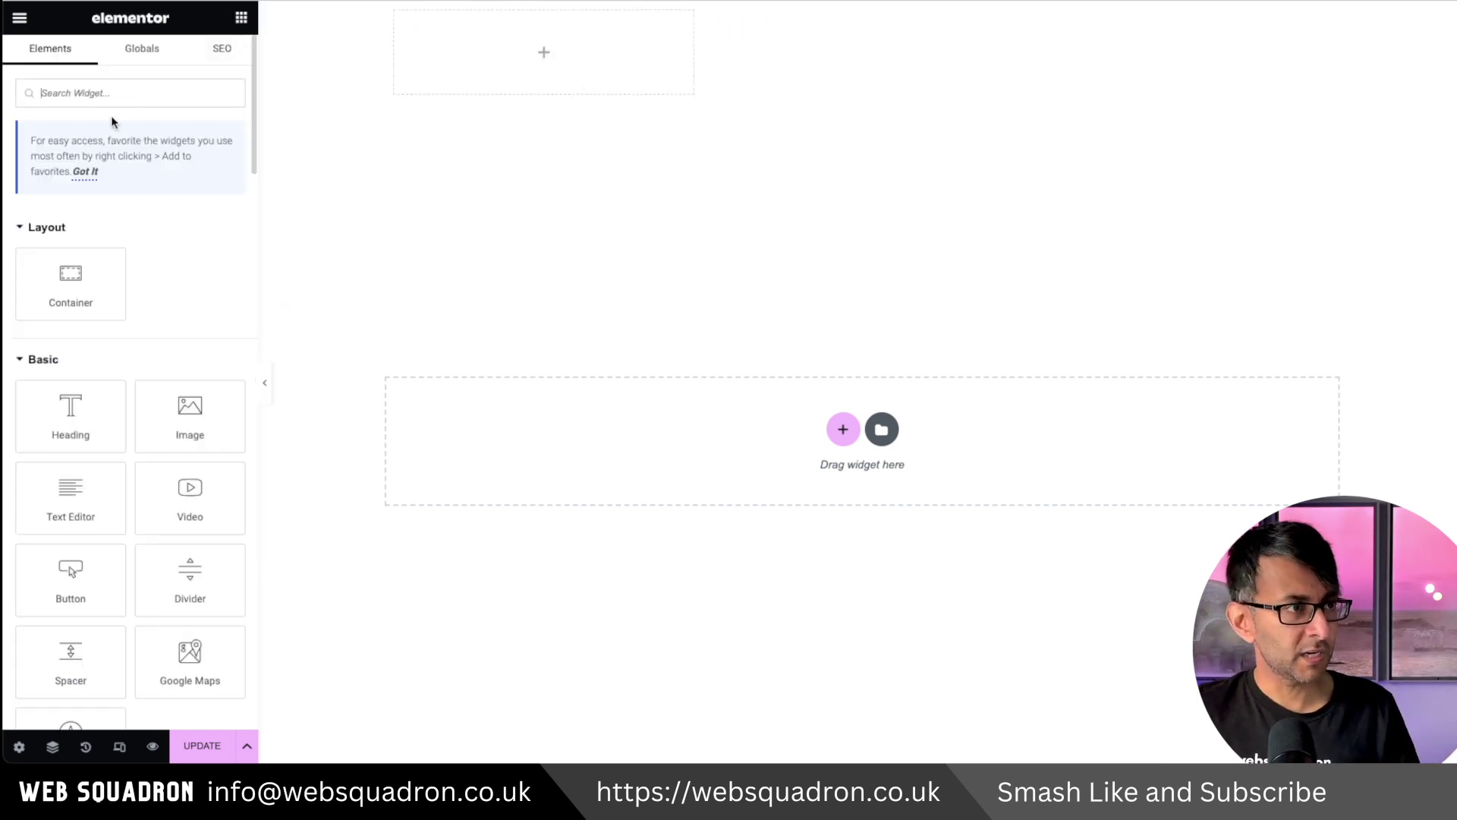
Add a Call to Action widget to the first grid cell with the Cover skin, mountain hiker image and title "Step up your Hiking Game"
type("call")
left_click_drag(71, 243, 532, 76)
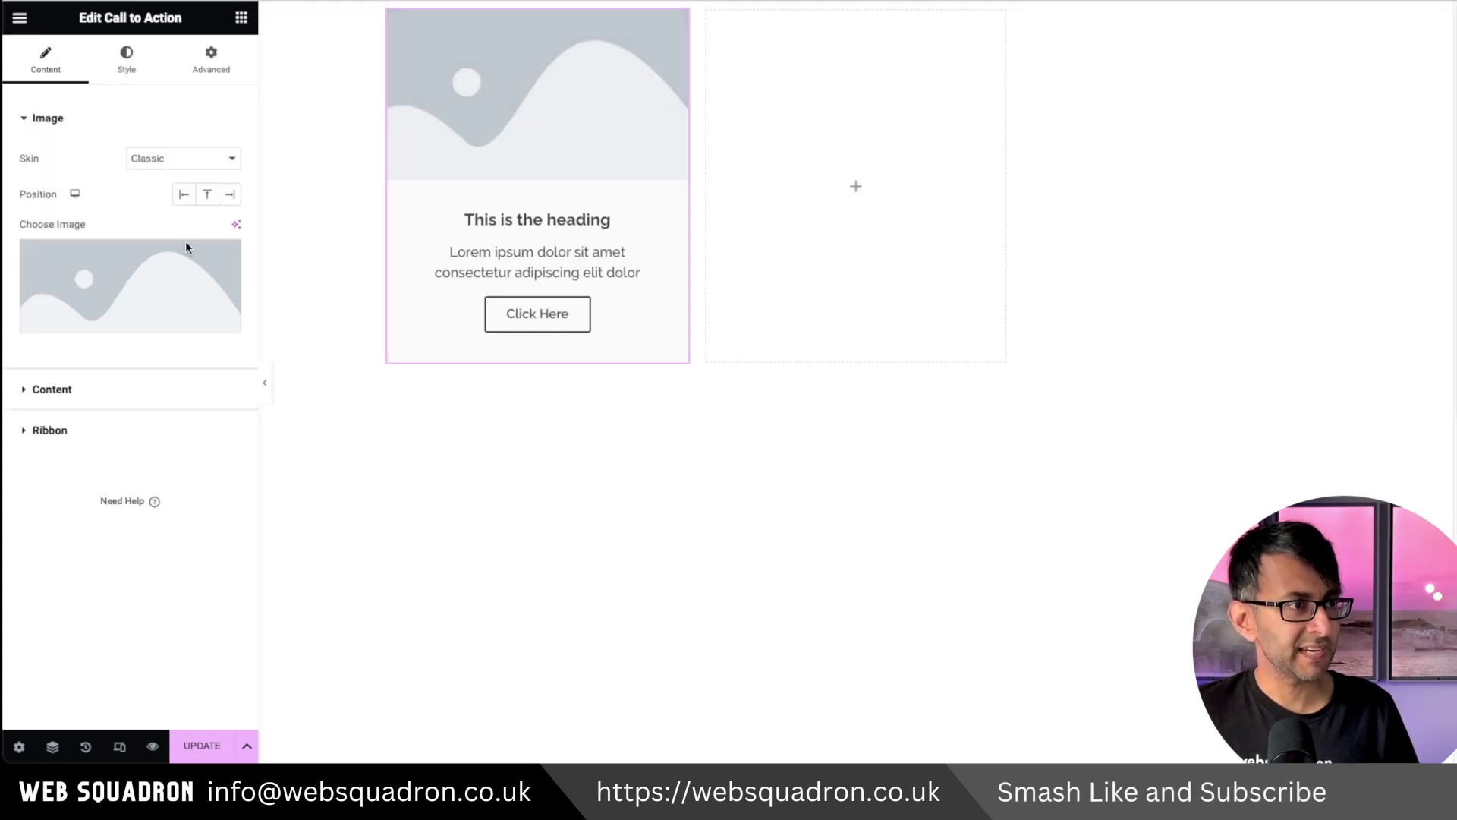
left_click(207, 158)
left_click(193, 174)
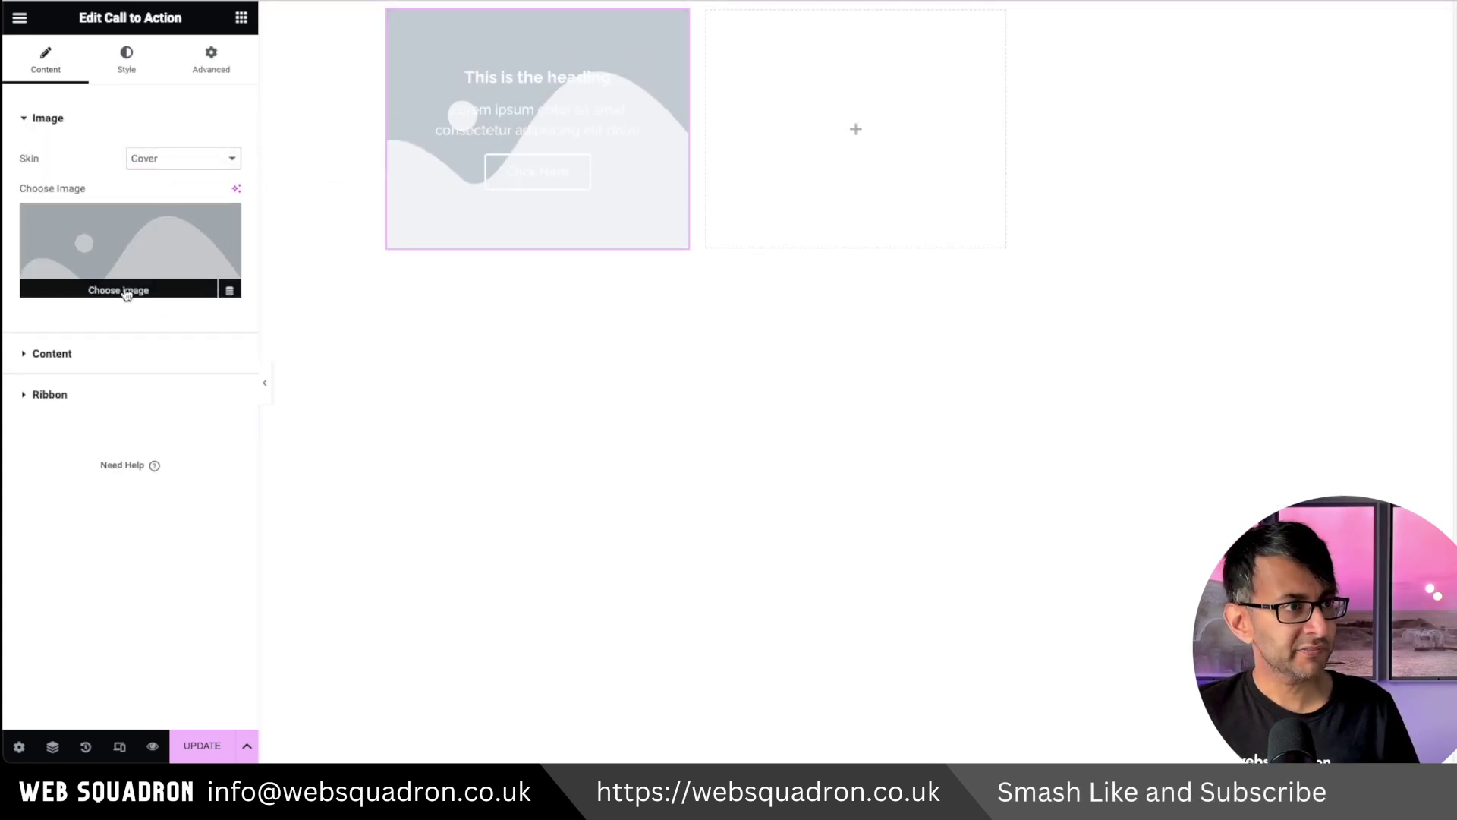
left_click(109, 358)
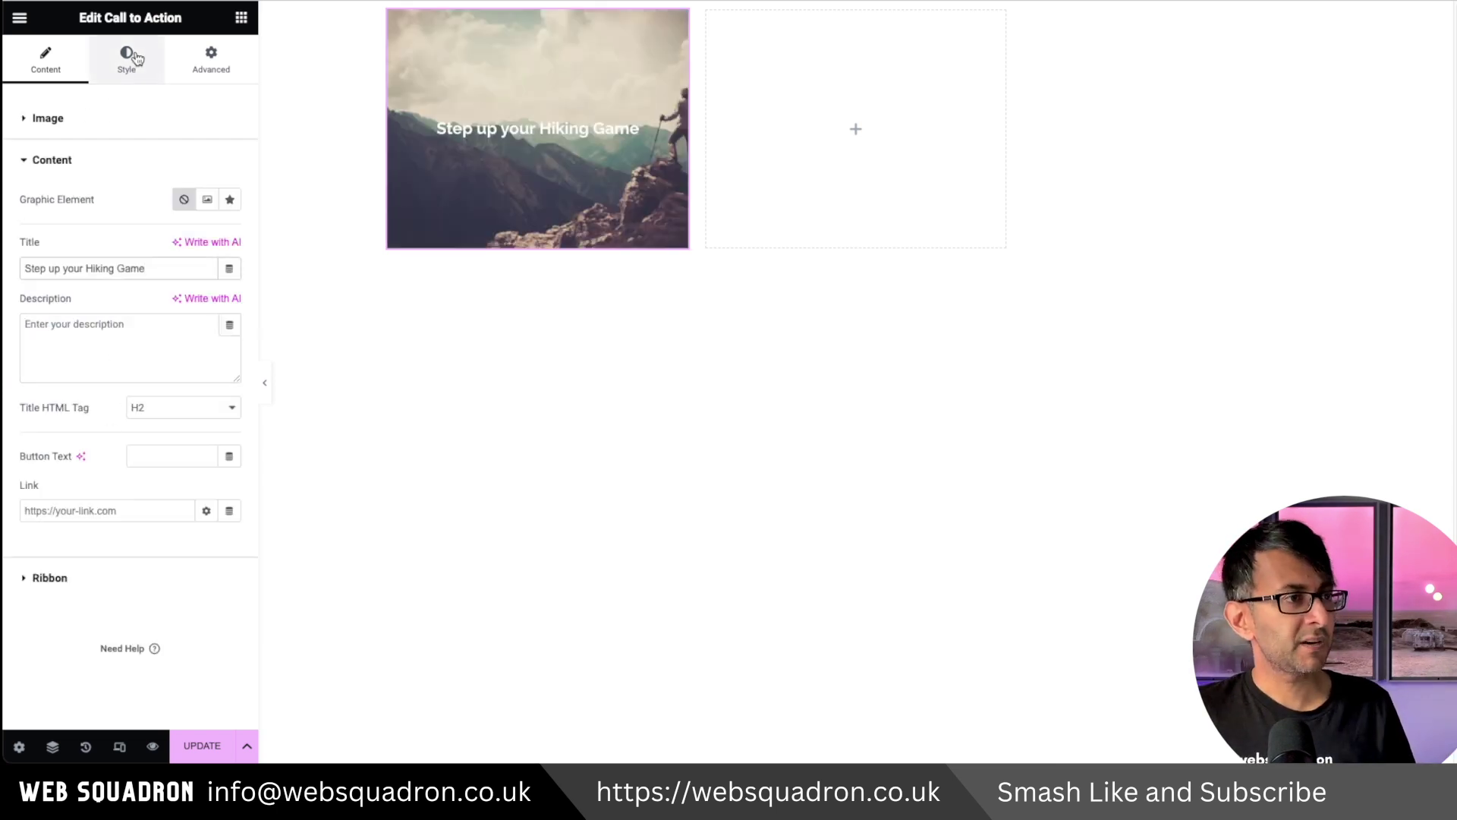
Align the call to action's content left and at the bottom, with 1 rem bottom and left padding and 0 elsewhere
left_click(126, 58)
left_click(185, 212)
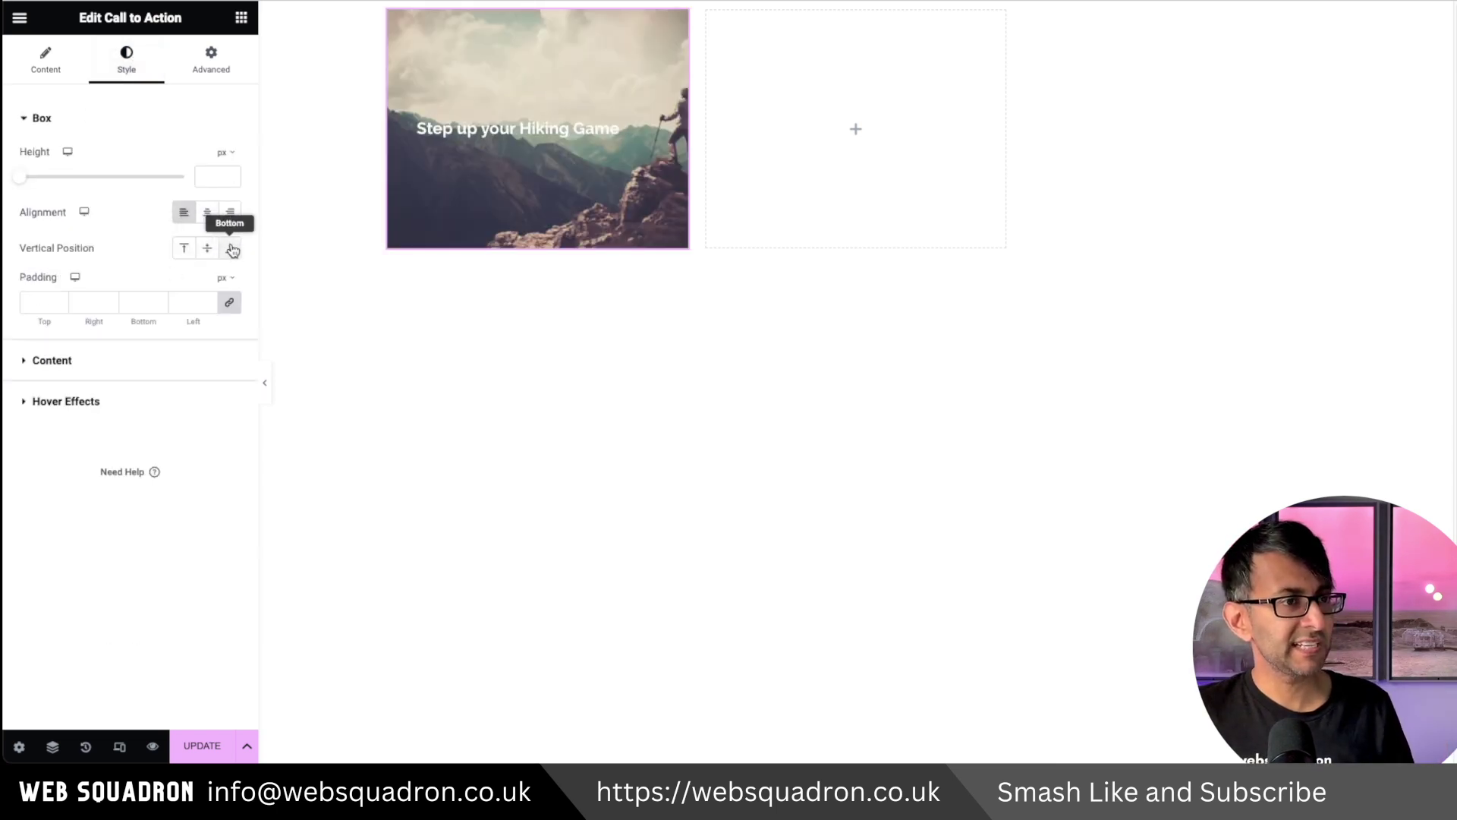
left_click(230, 248)
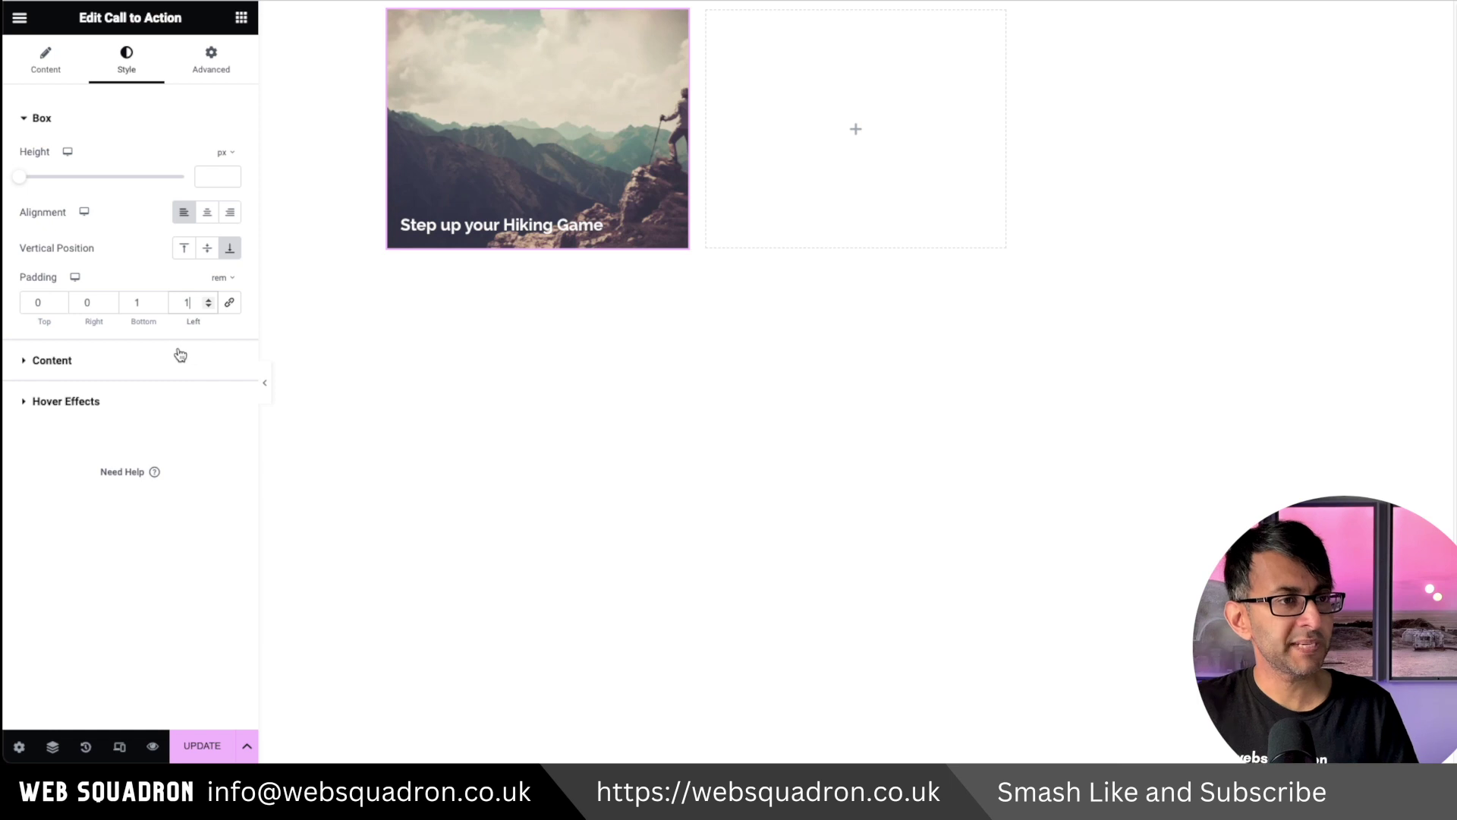
left_click(47, 60)
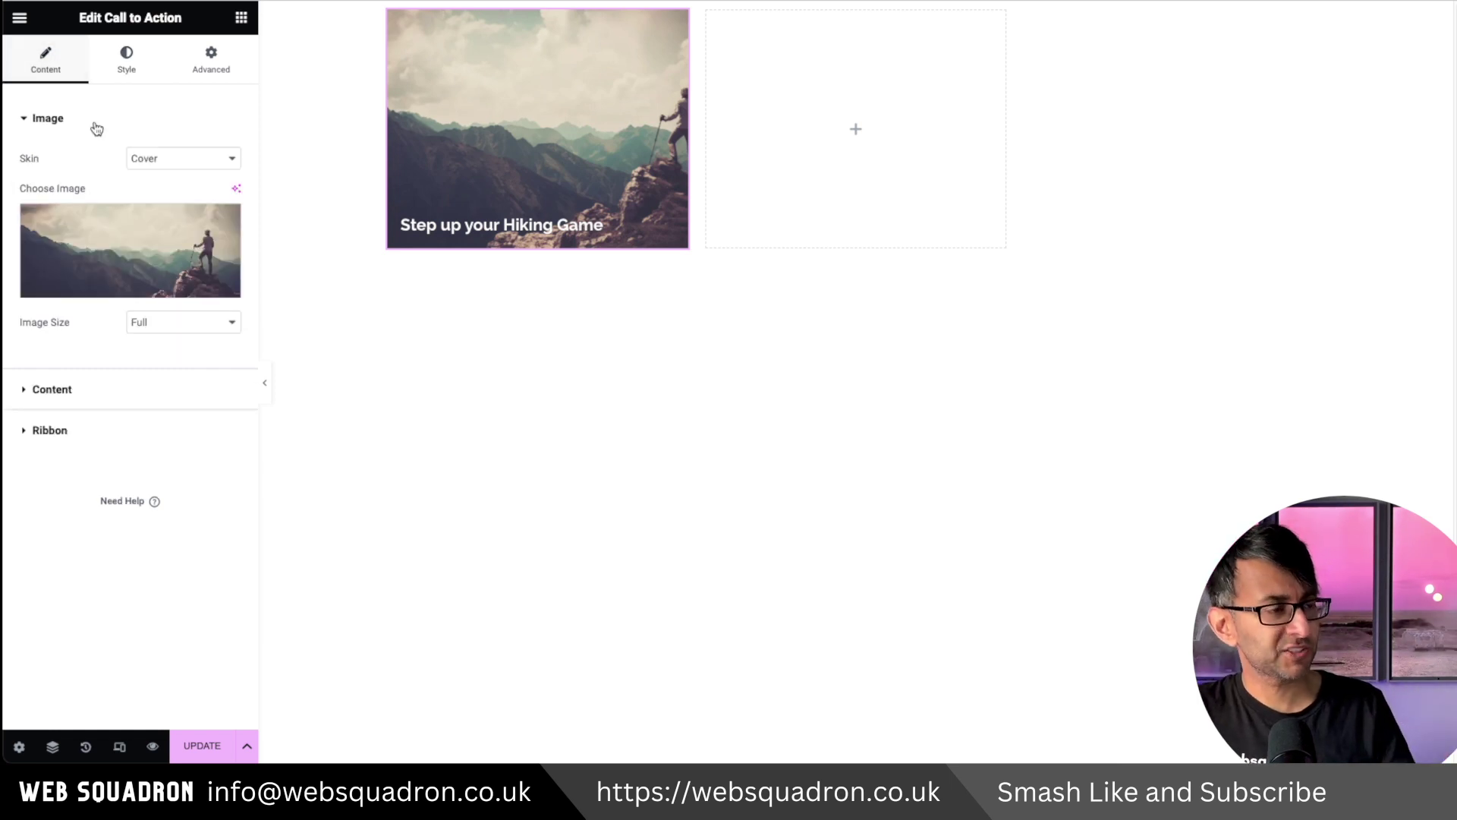
left_click(77, 391)
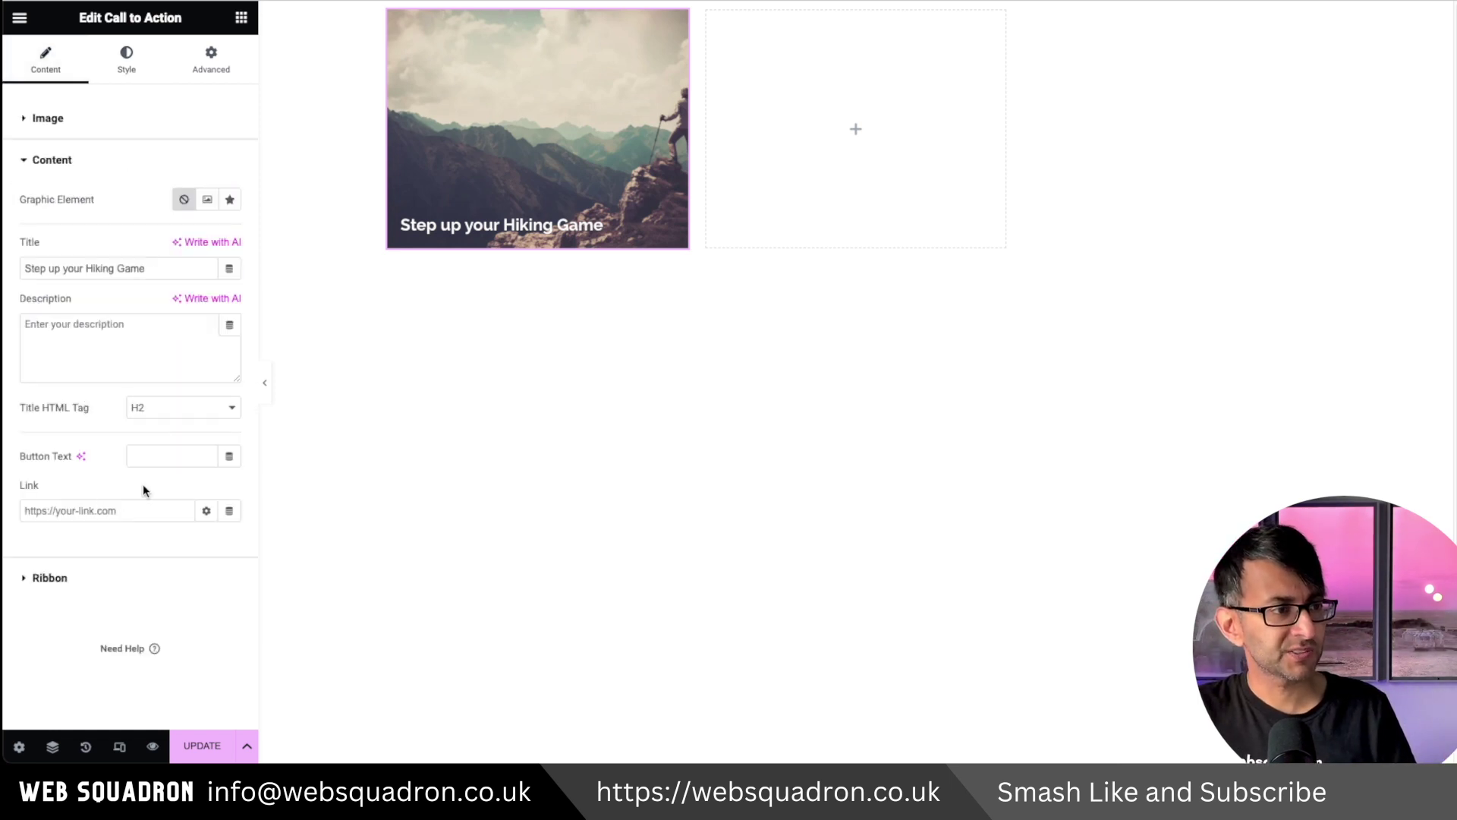
left_click(126, 510)
type("https://websquadron.co.uk")
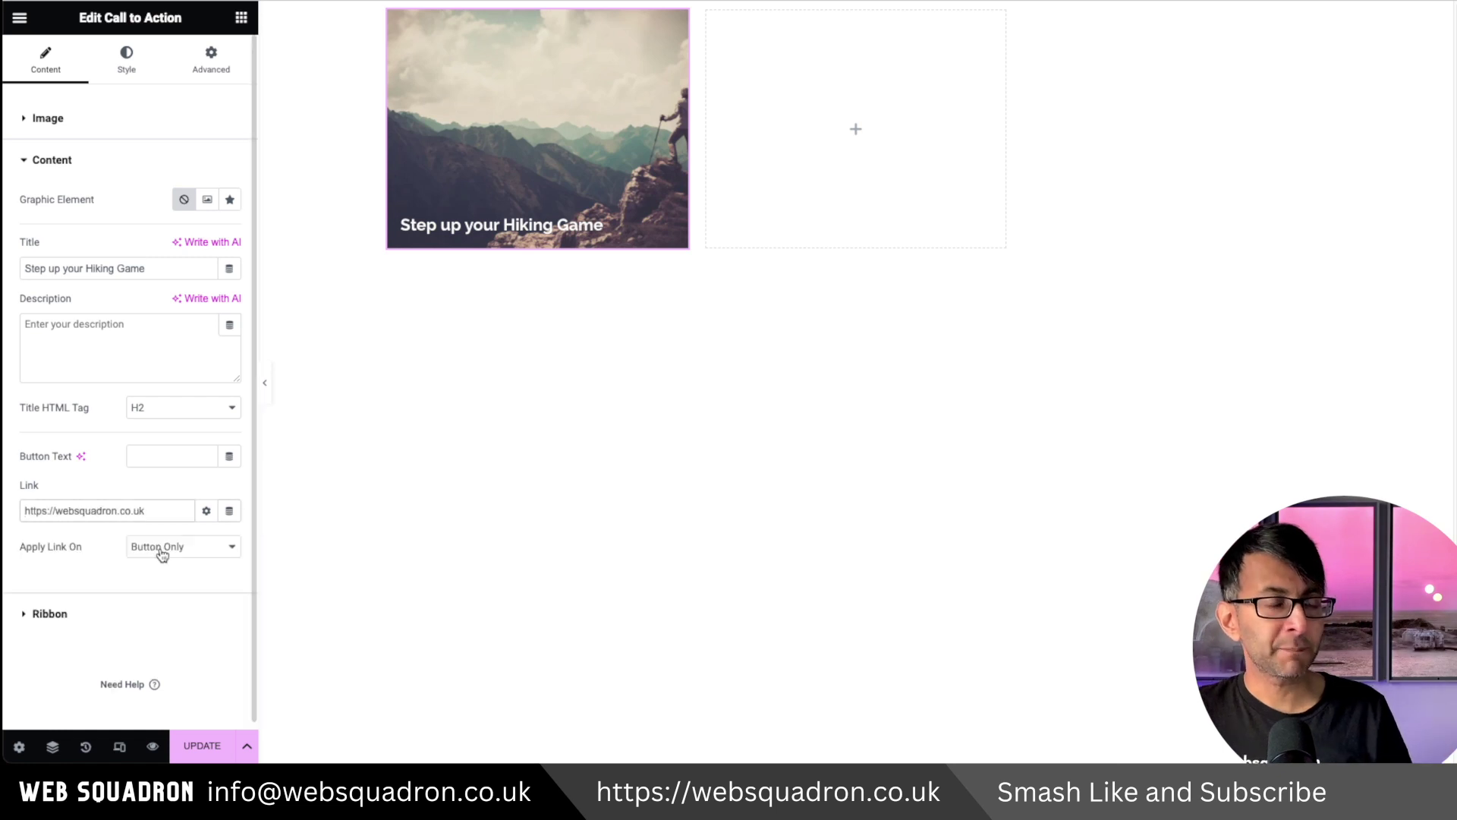
left_click(158, 547)
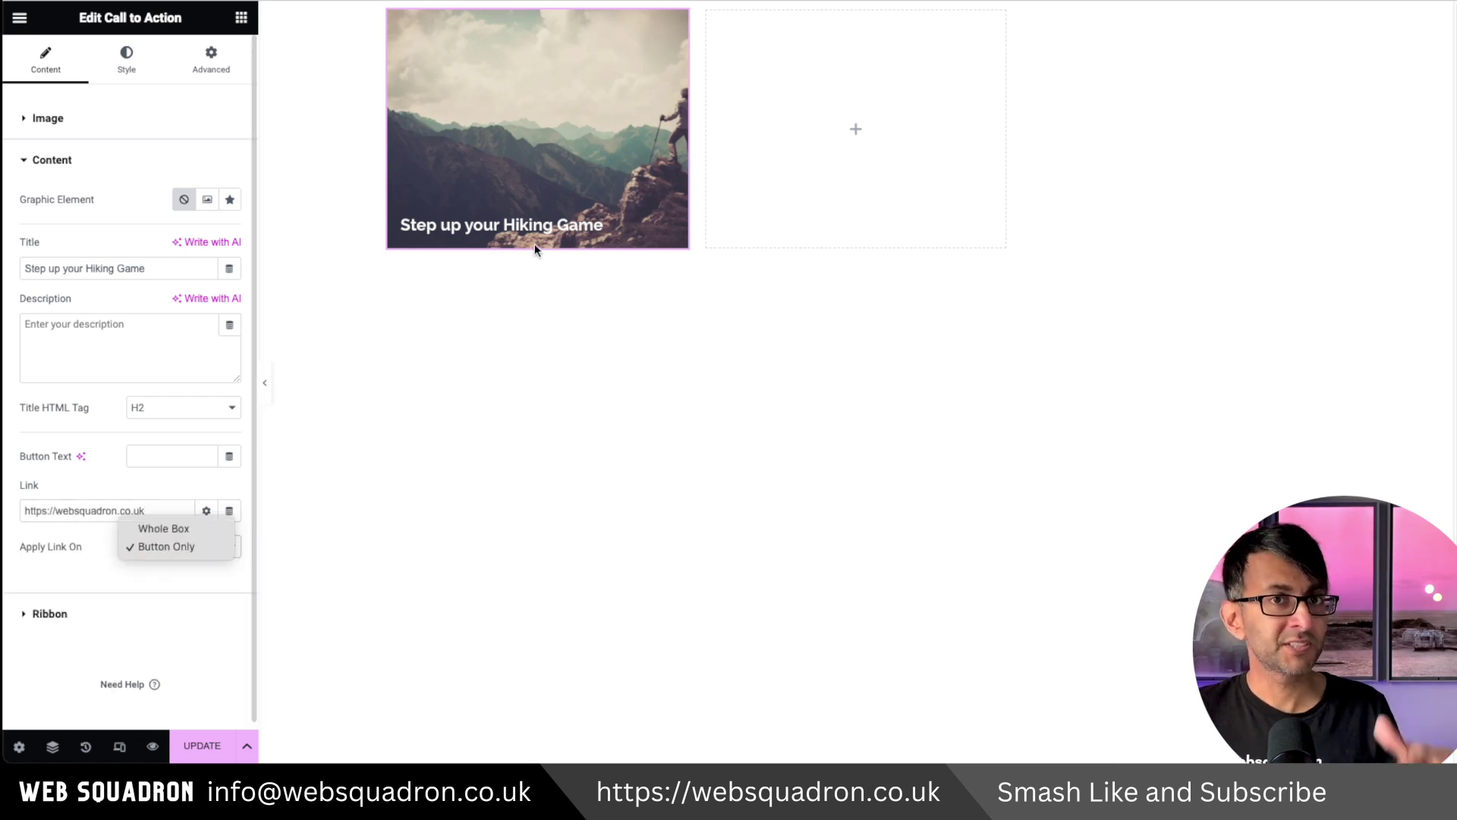
left_click(209, 528)
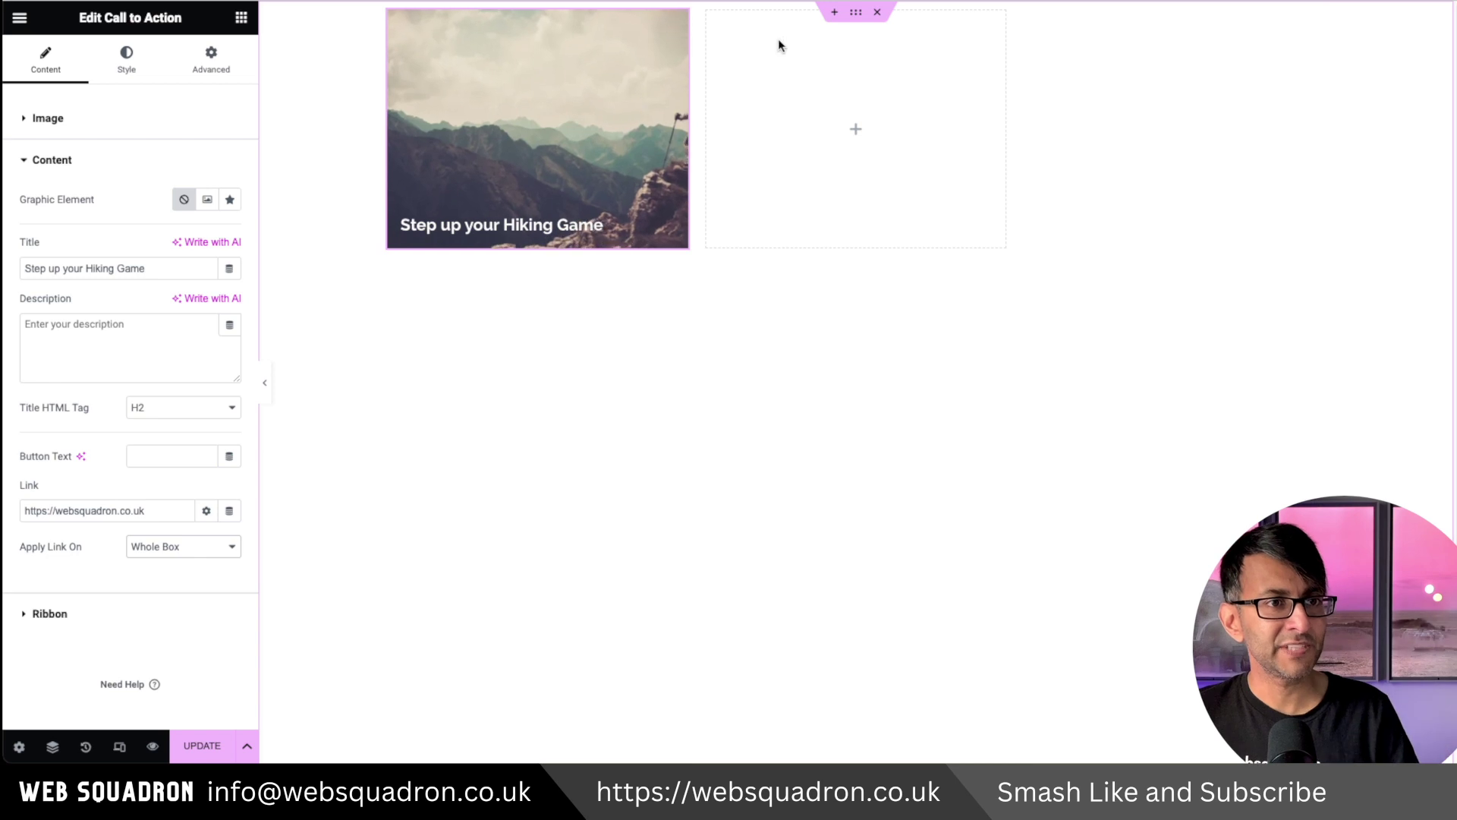
Set the grid container's column and row gaps to 0 px
left_click(855, 13)
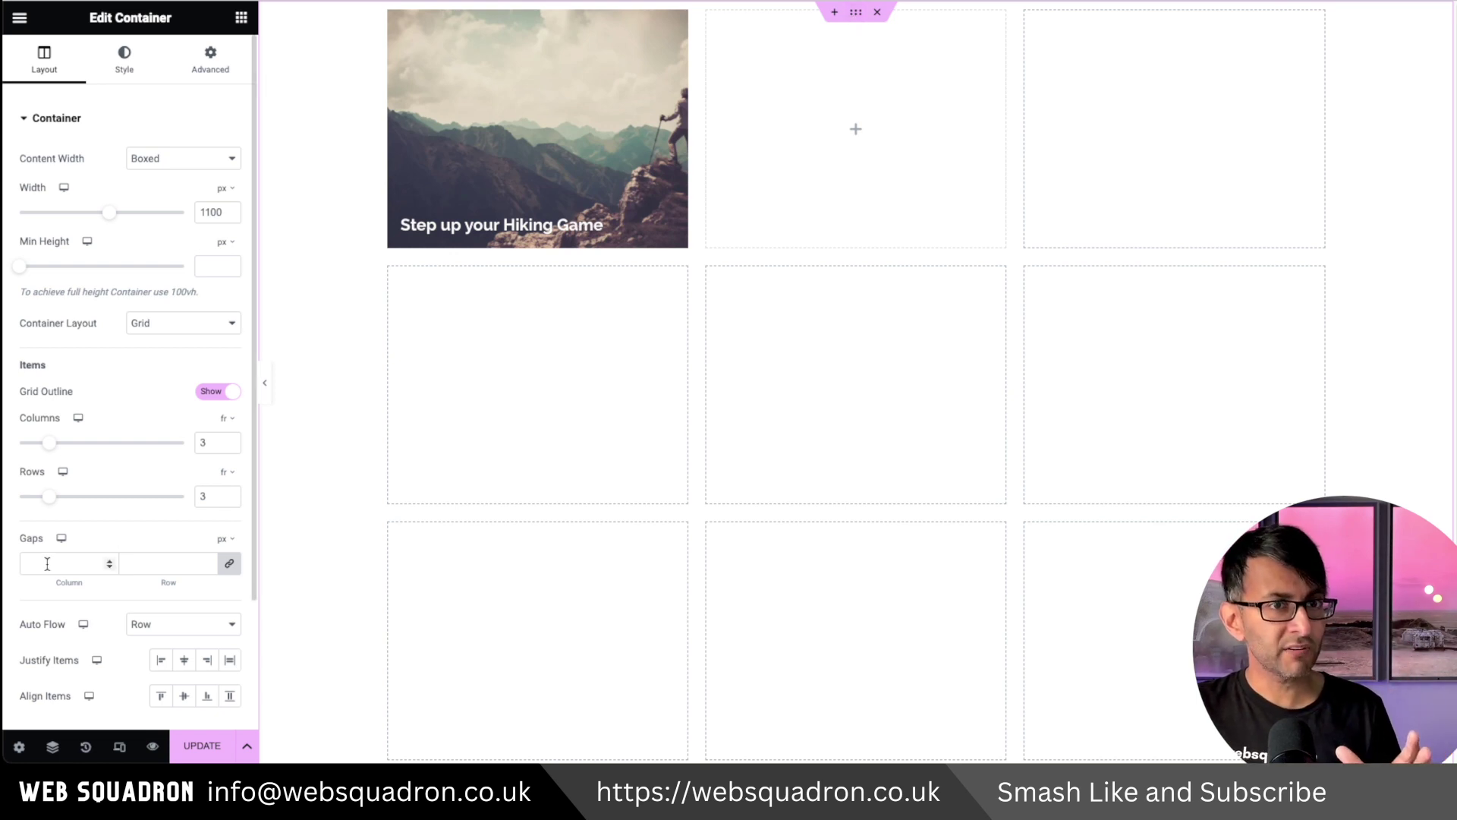
type("0")
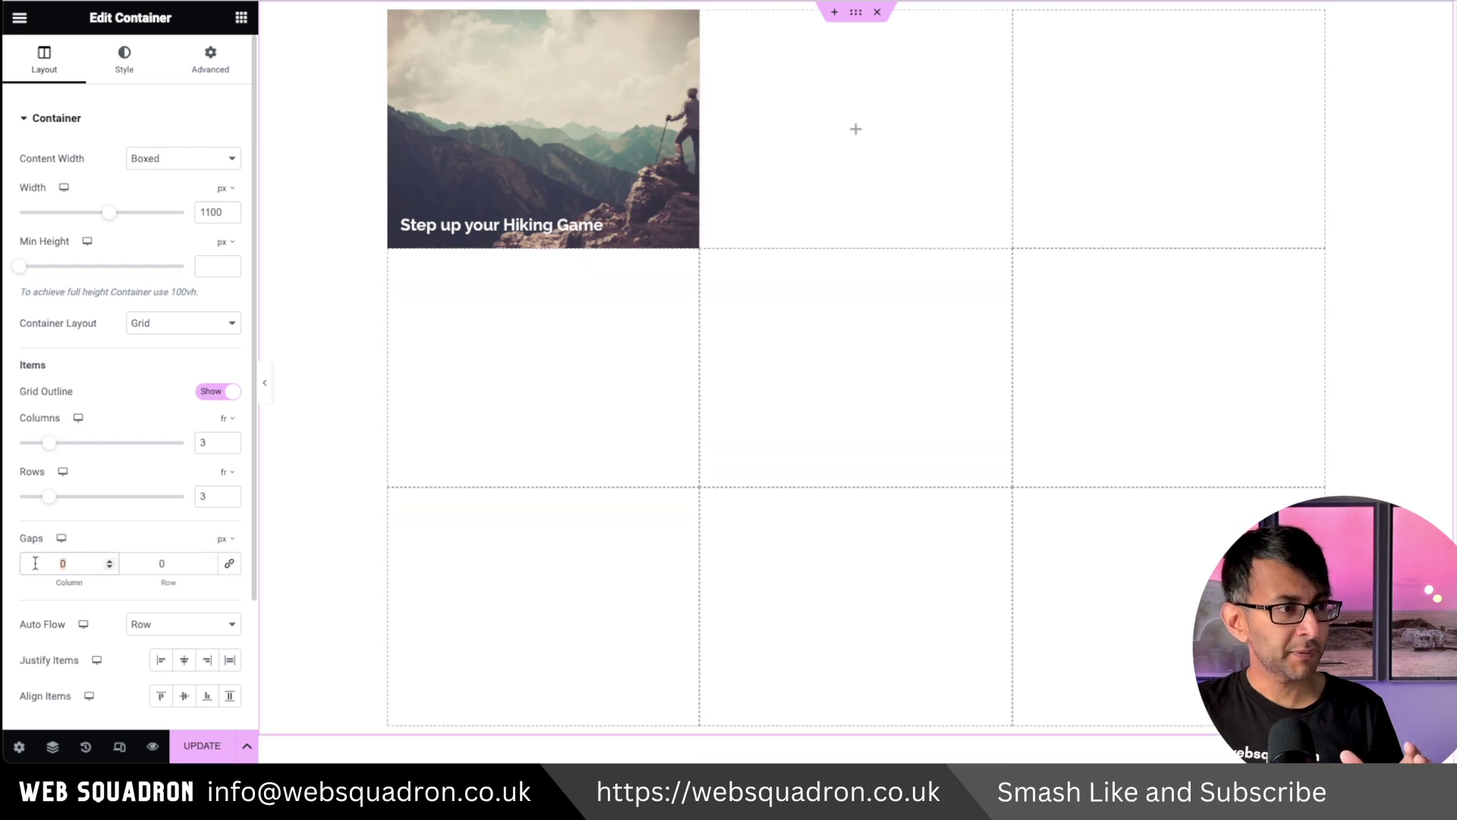
Try a 50 px column gap with the gaps unlinked, and return the column gap to 0
type("50")
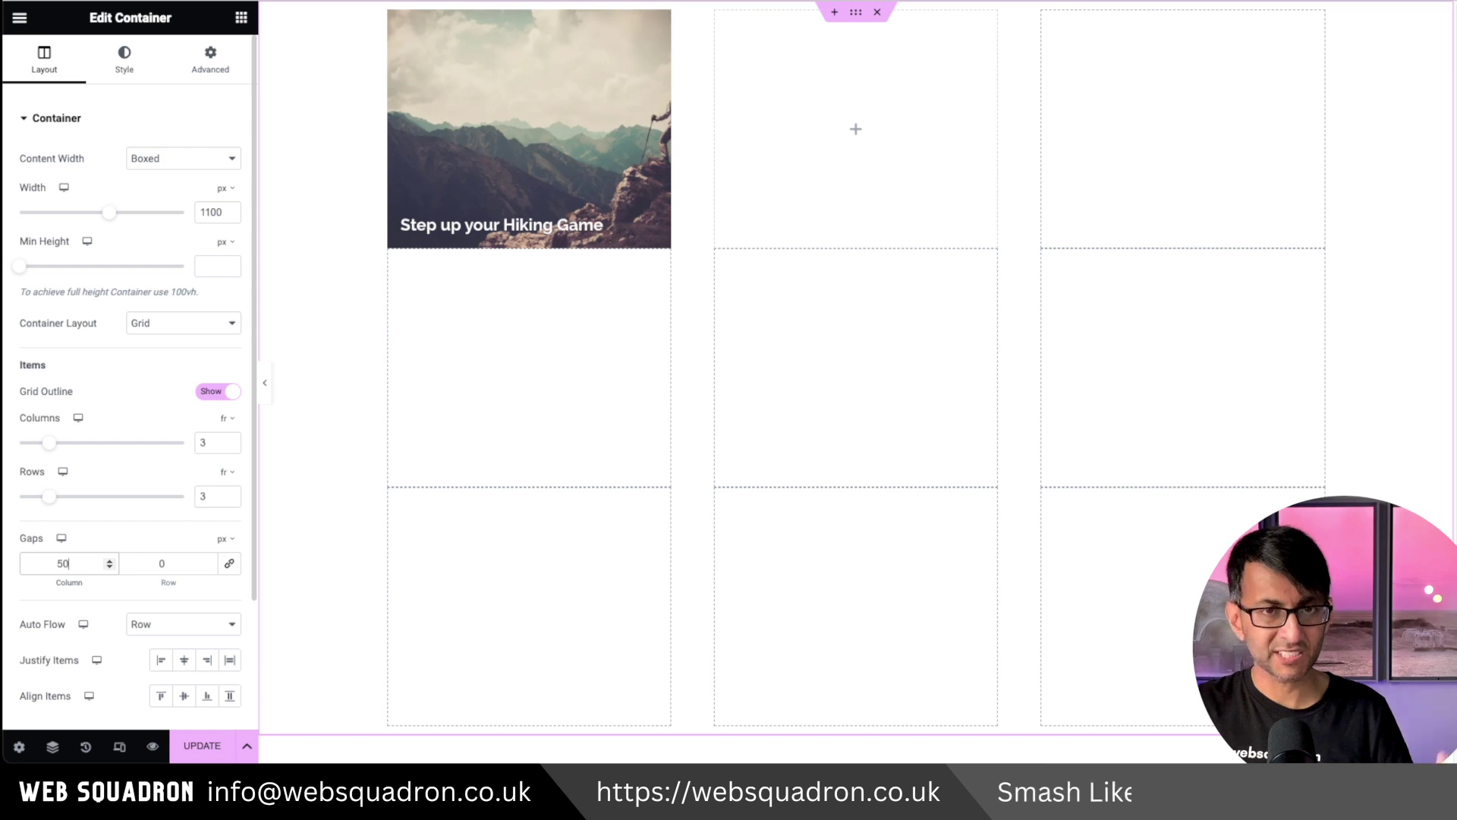
key("BackSpace")
key("BackSpace")
type("0")
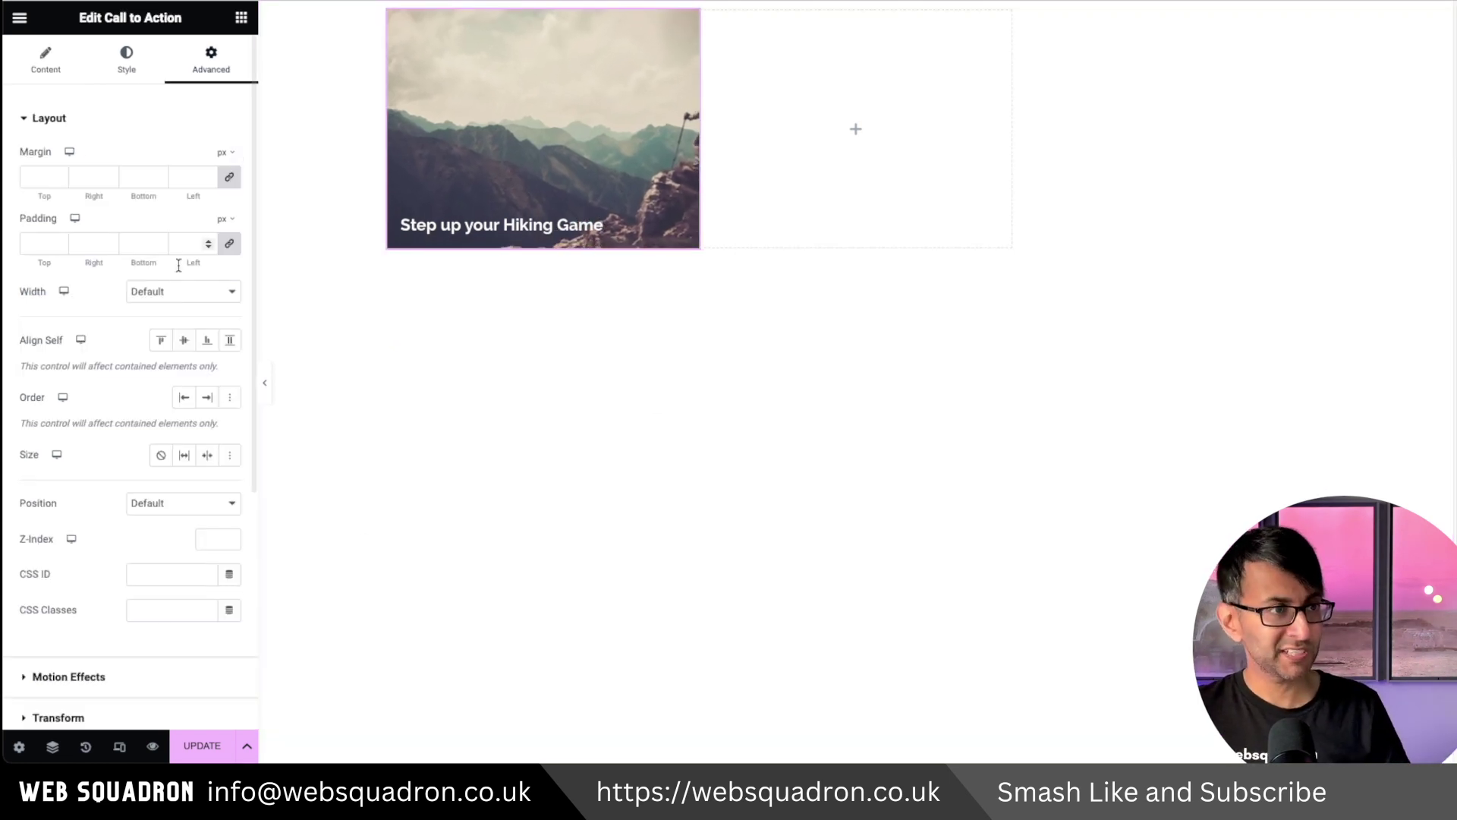
Give the hiking call to action the custom CSS "selector {grid-column: 1/3;}" so it spans the first two columns
scroll(148, 668, "down", 5)
left_click(64, 605)
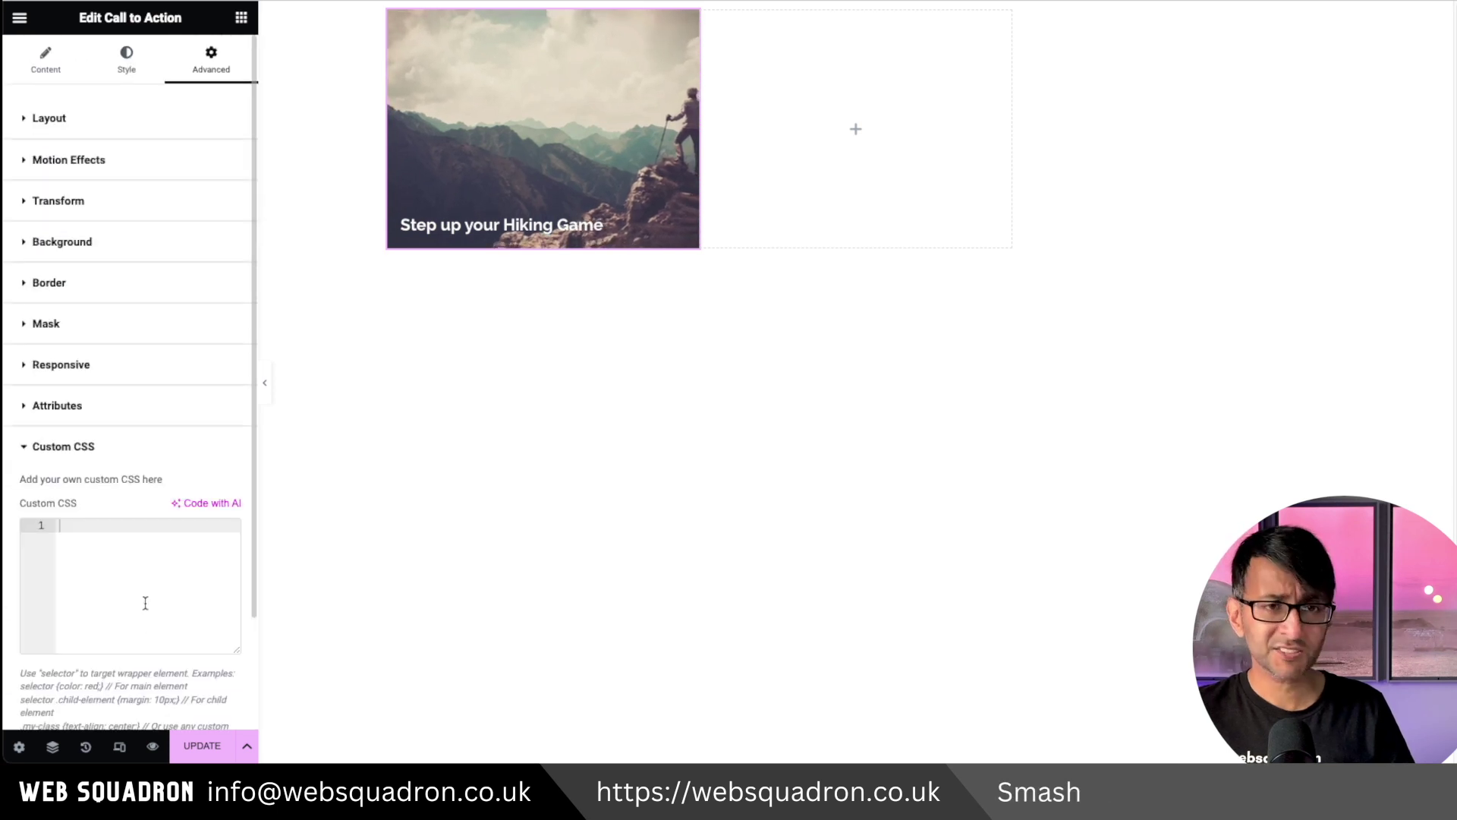
left_click(144, 560)
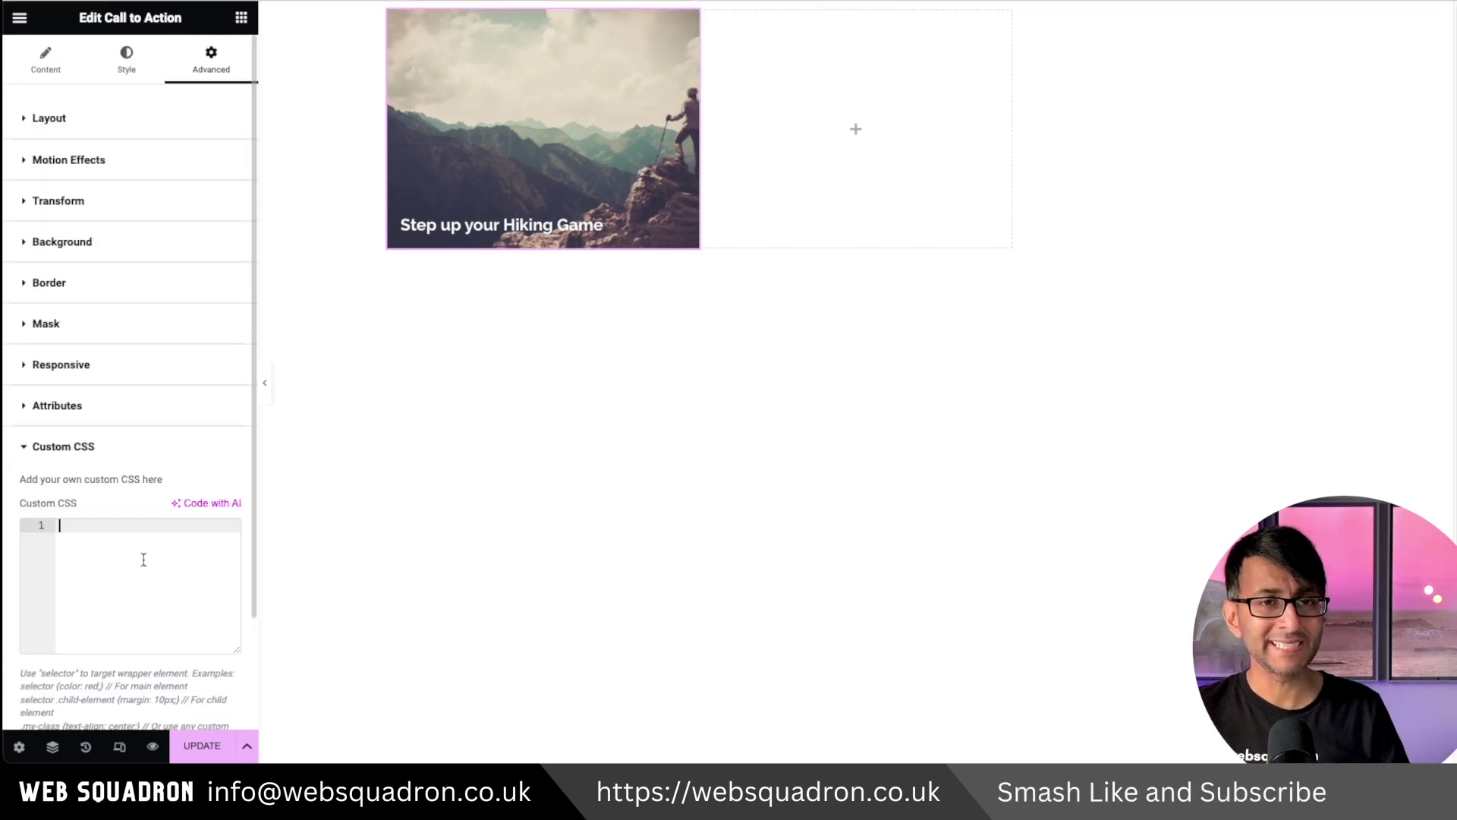
type("selector {grid-column: 1/3;}")
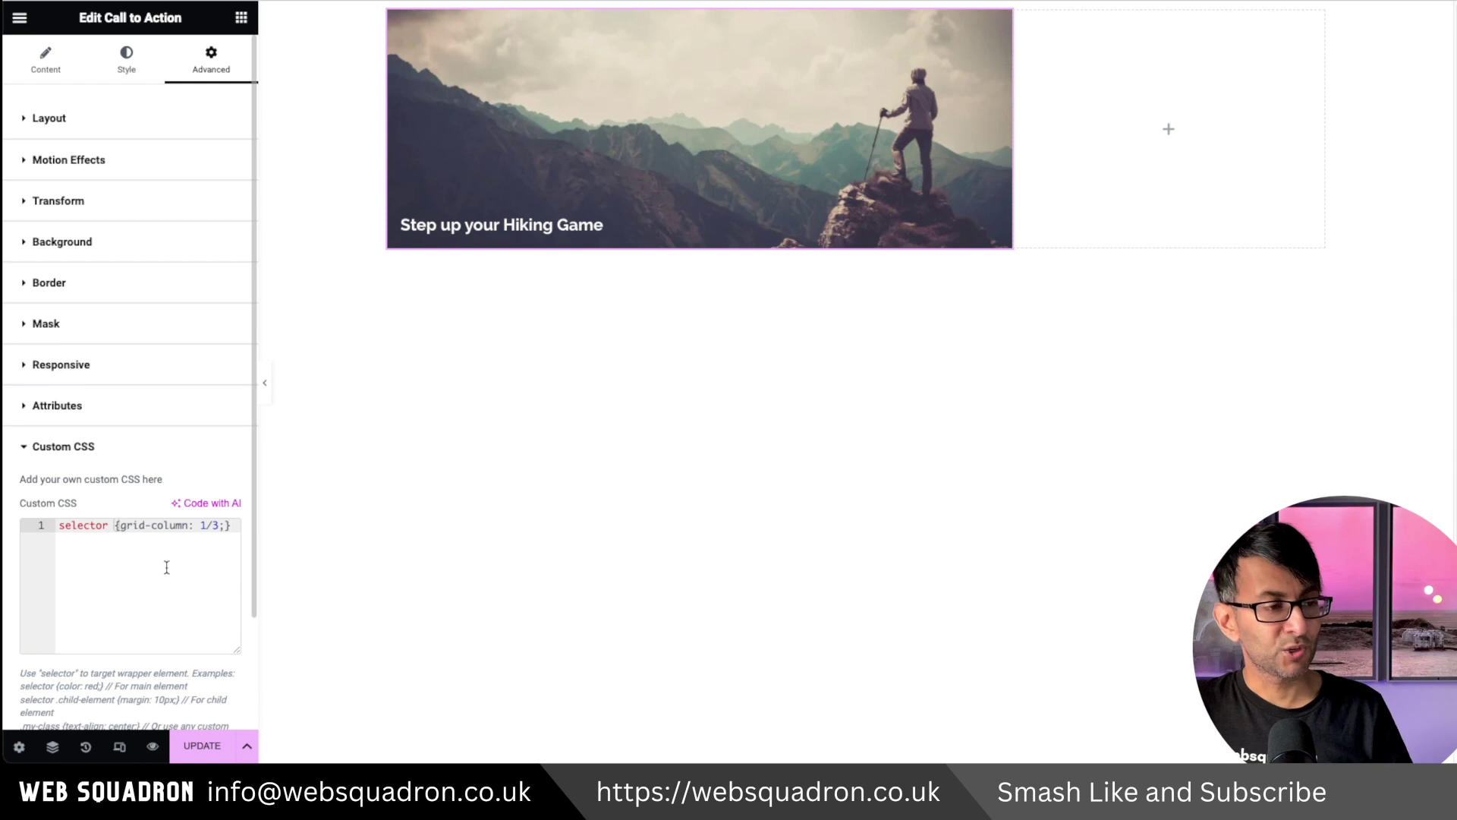
left_click(393, 140)
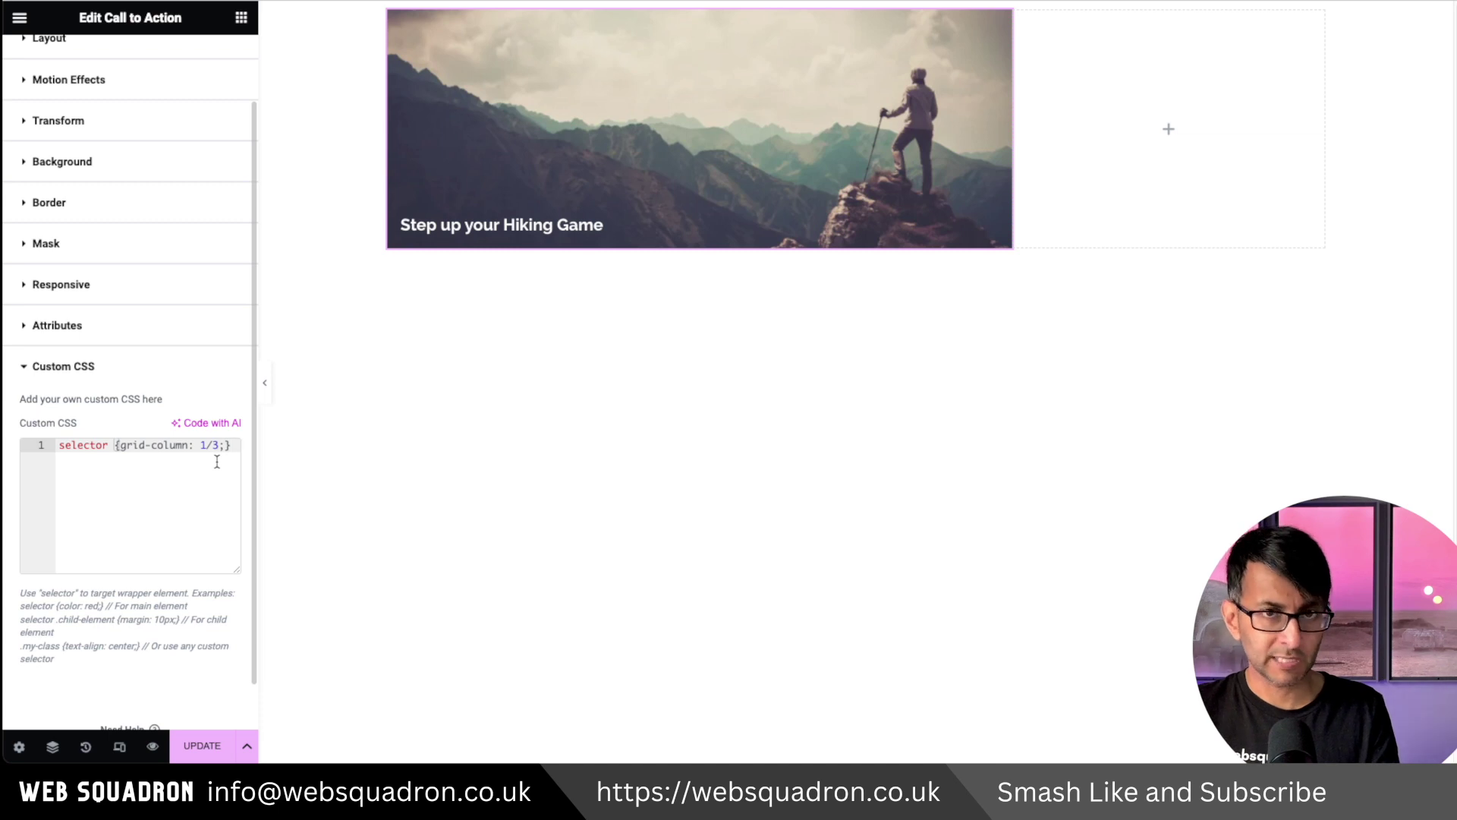
Add a Text Editor headed "Is hiking right for me?" with its hiking benefits paragraph to the first row's empty cell
left_click(241, 16)
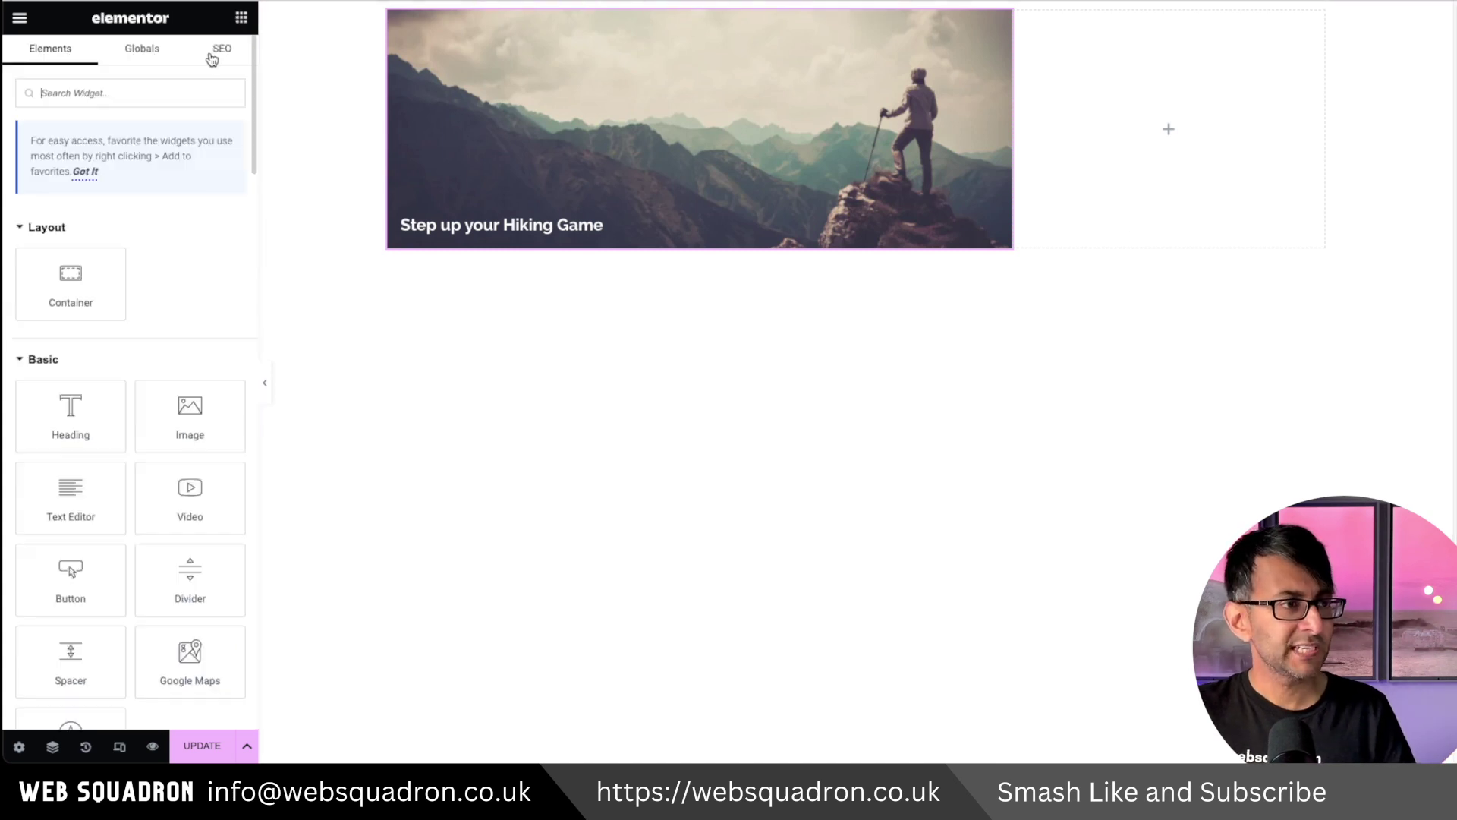
left_click_drag(71, 497, 1168, 111)
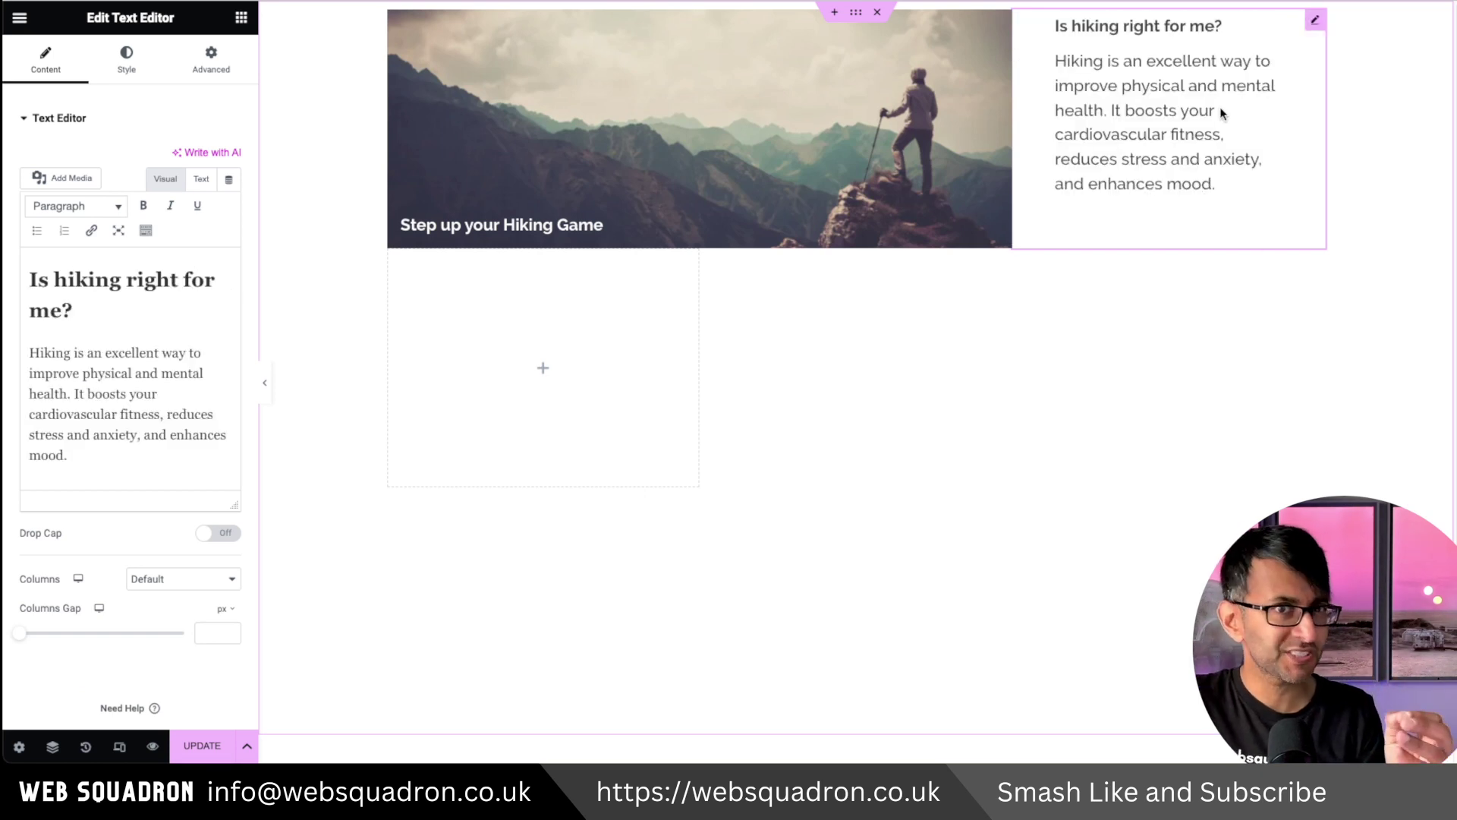
Set the grid container's Align Items to Center
left_click(859, 14)
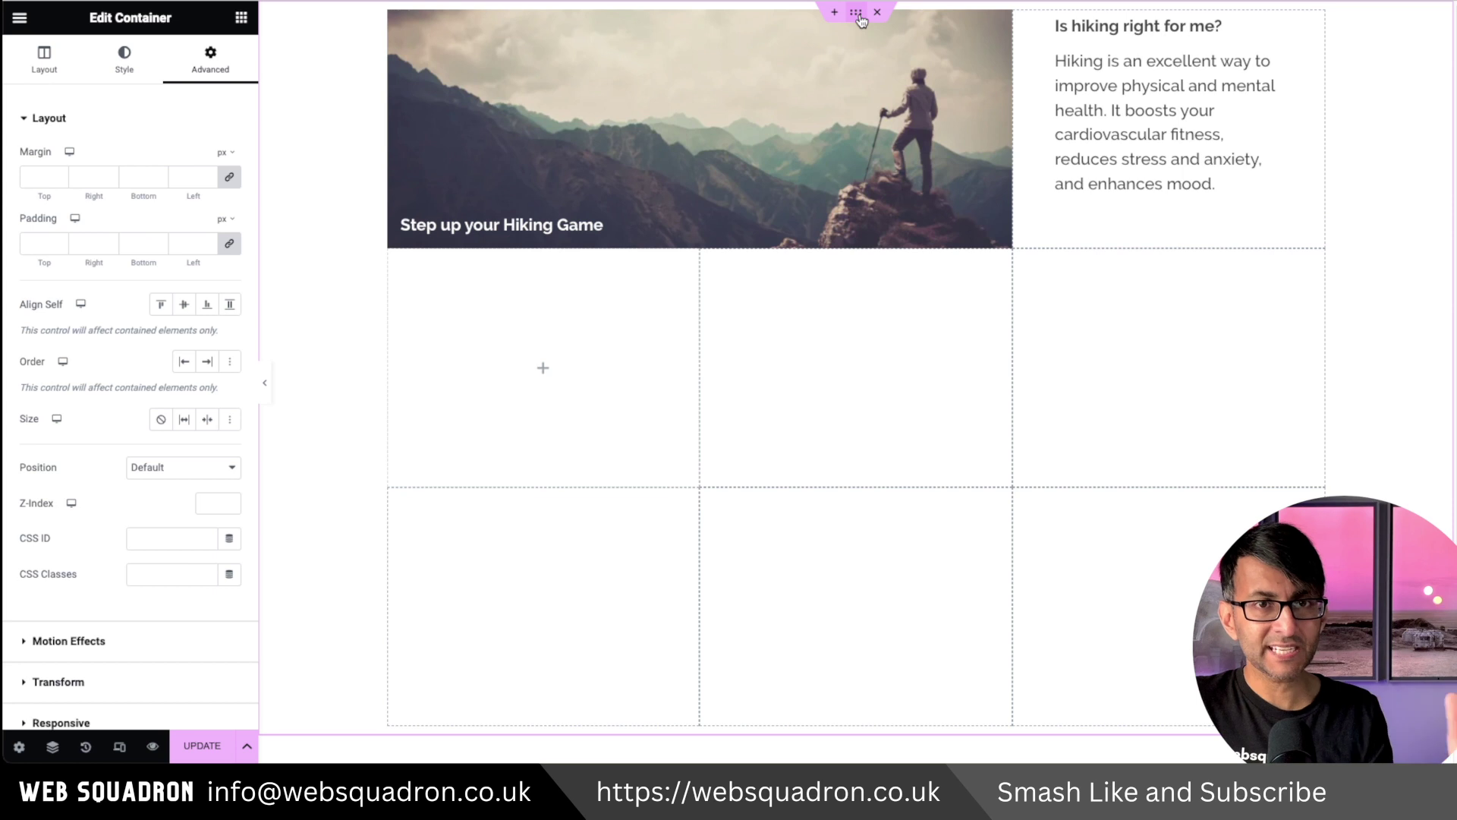
left_click(44, 56)
scroll(196, 565, "down", 1)
scroll(196, 566, "down", 2)
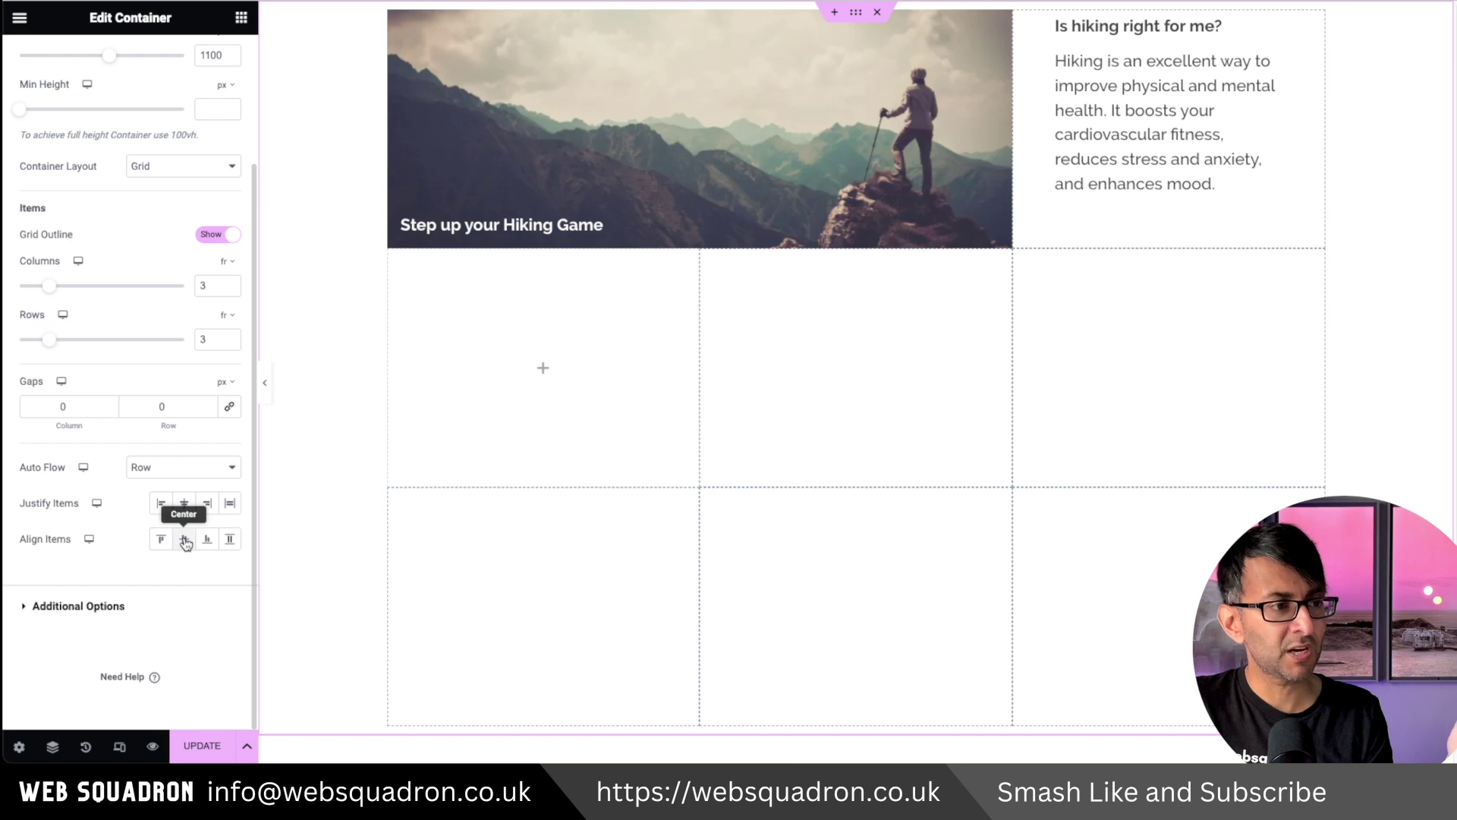
left_click(183, 539)
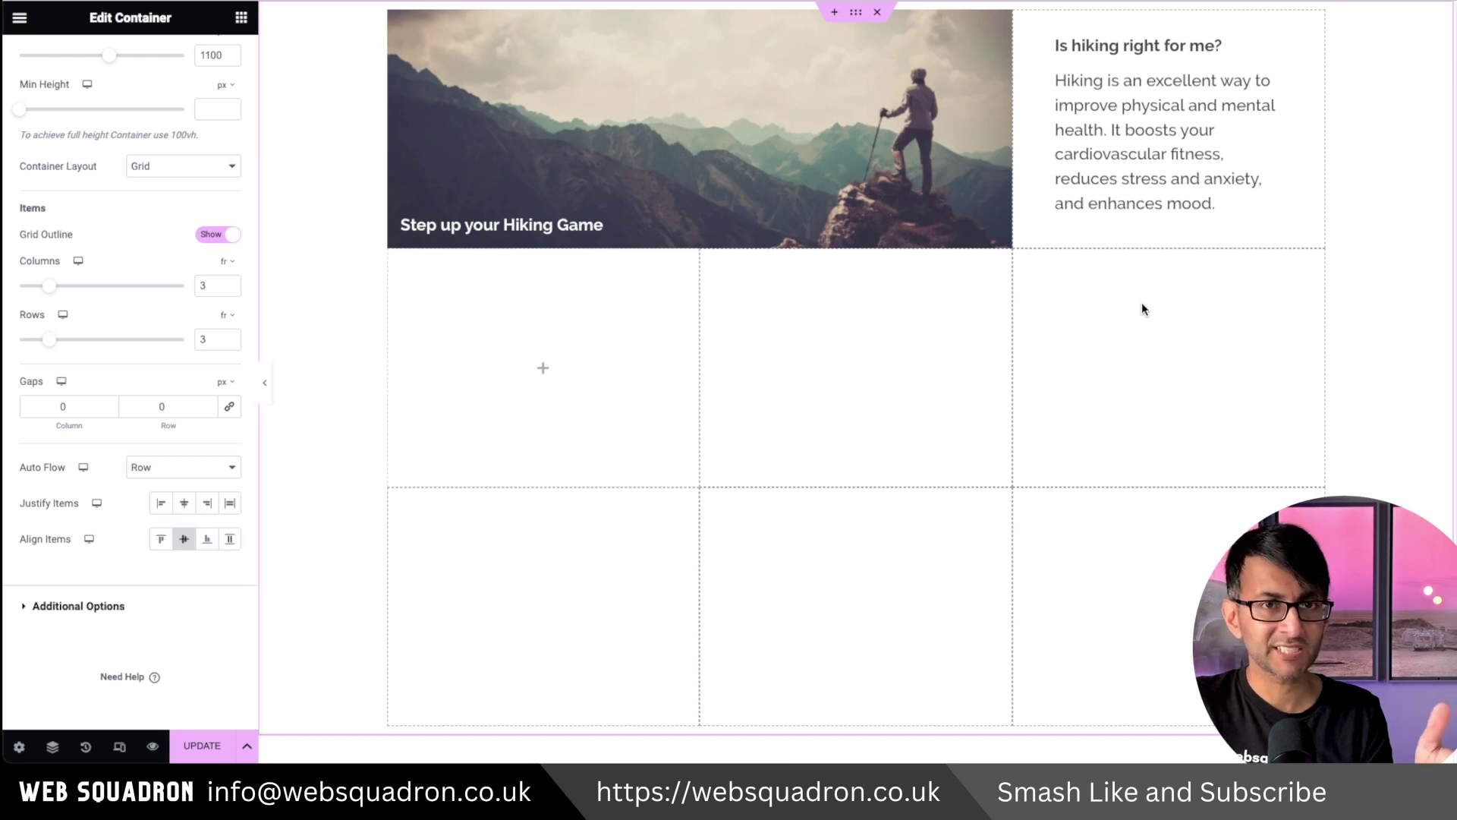
Nest a container in the second row's first cell with a backpack background image: Center Left, Fixed, No-repeat, custom width 45%
left_click(542, 368)
left_click_drag(59, 276, 576, 367)
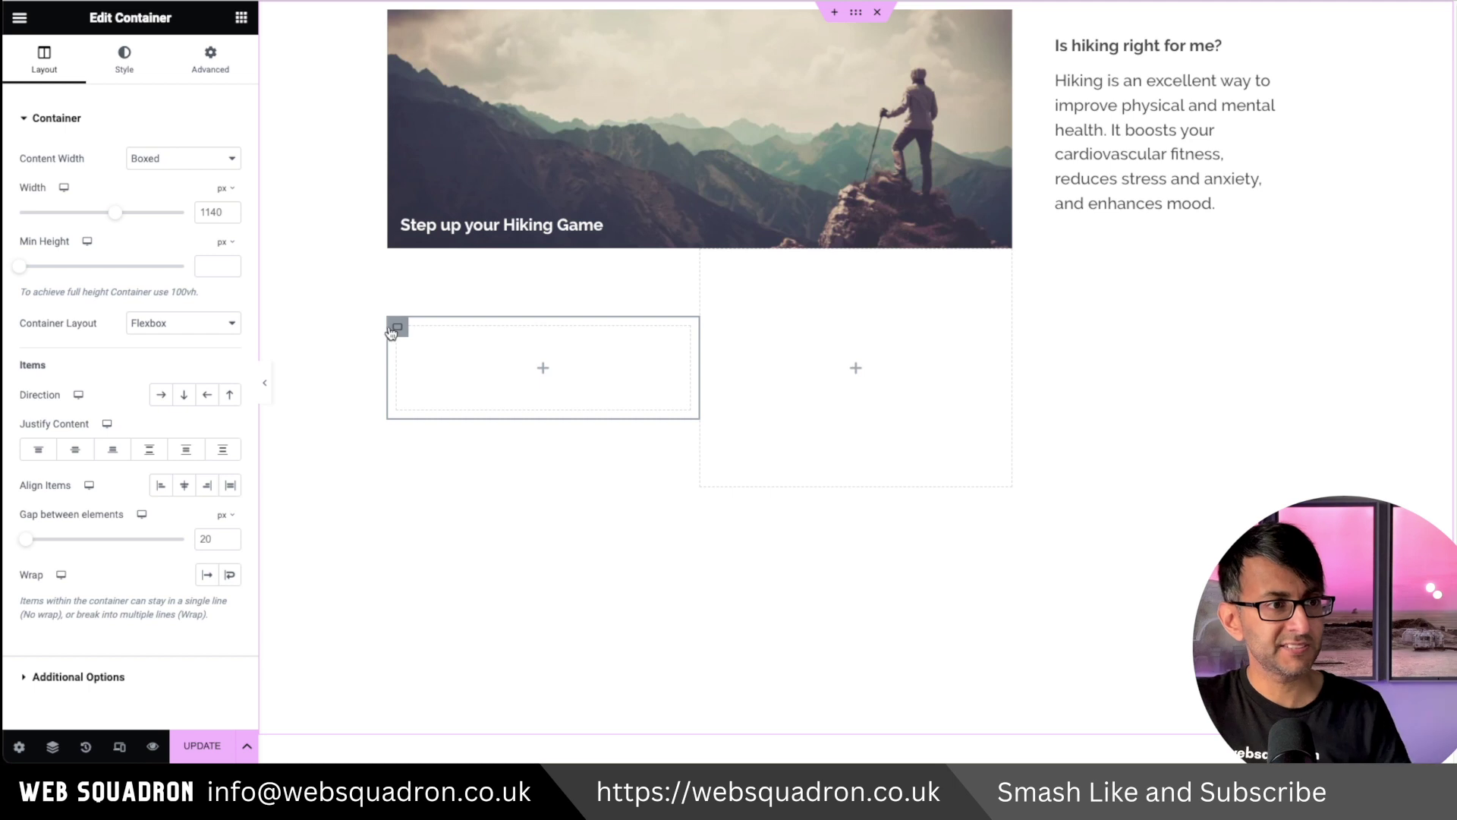
left_click(136, 74)
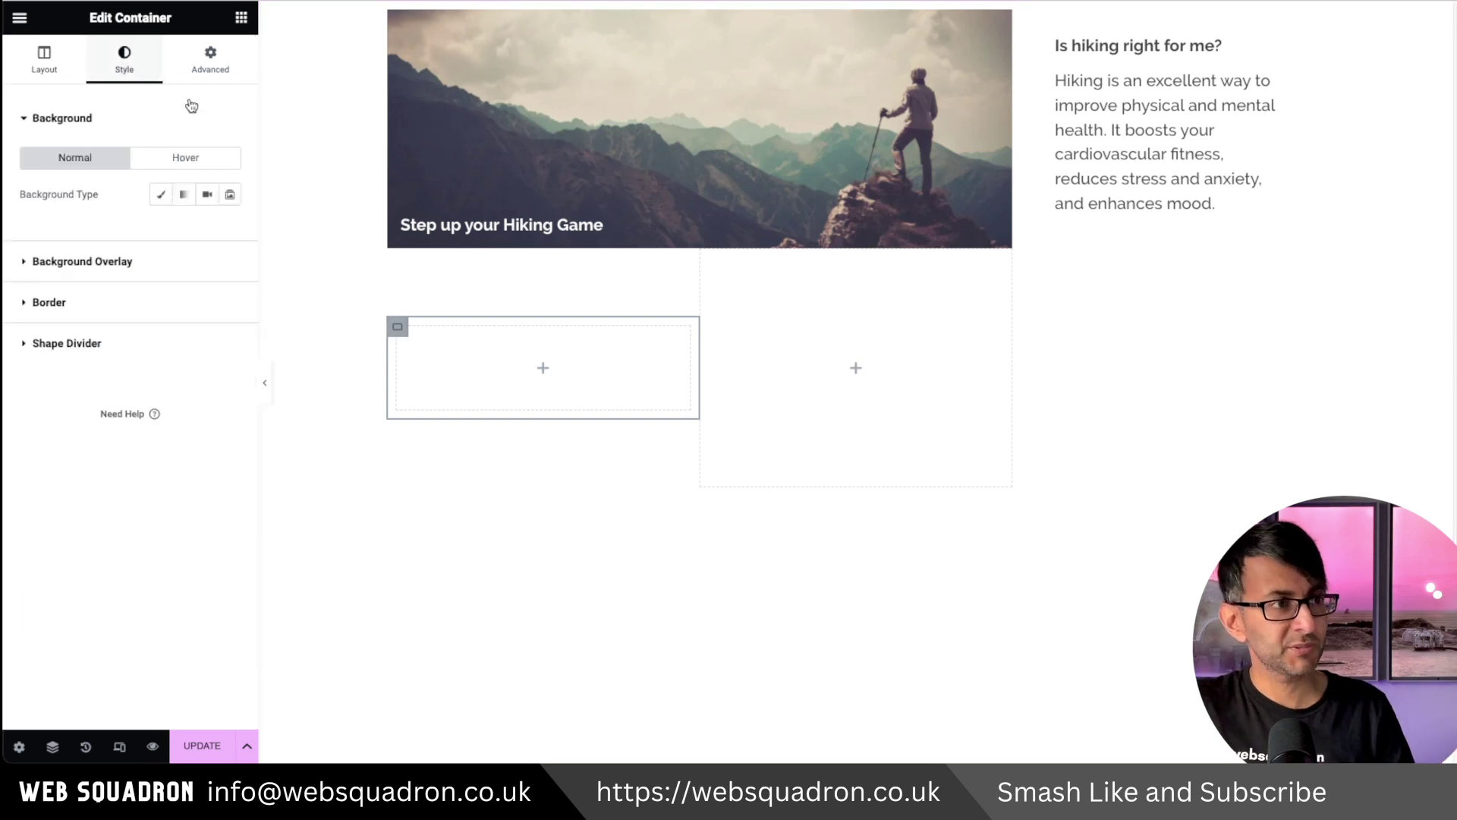
left_click(160, 196)
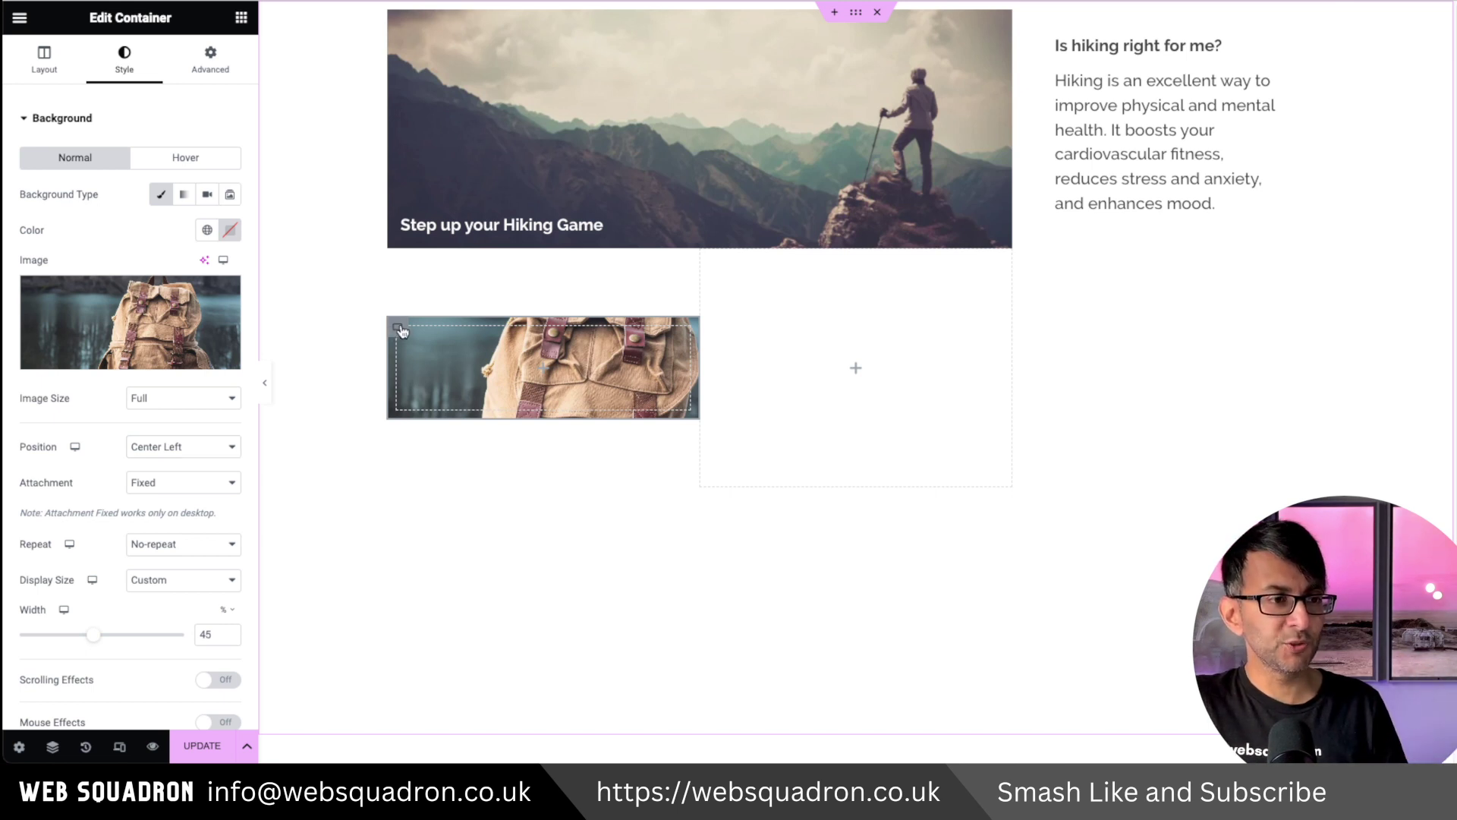
Set the backpack container's Align Self to Stretch so it fills its cell's height
left_click(220, 71)
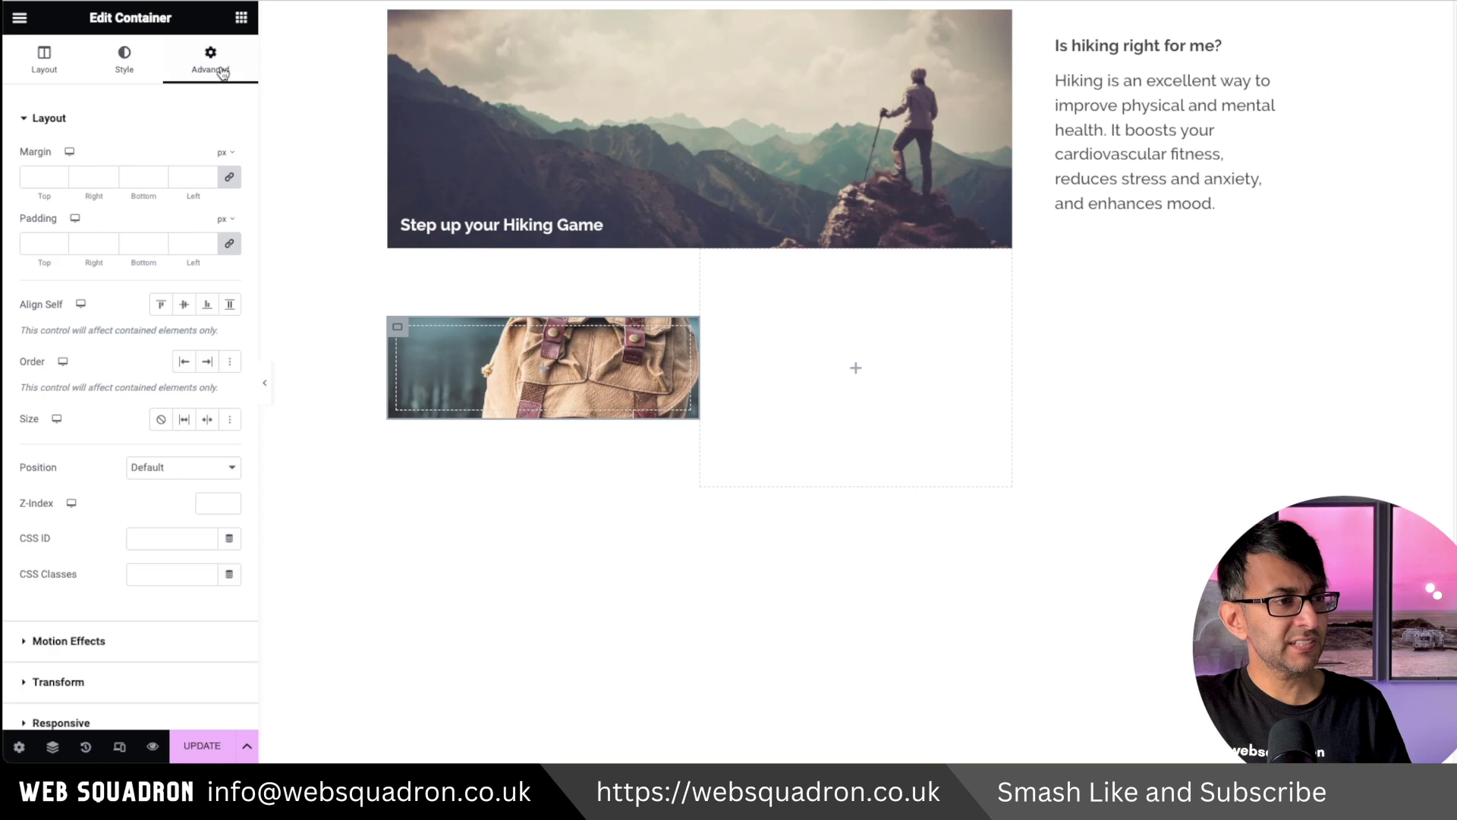
left_click(231, 310)
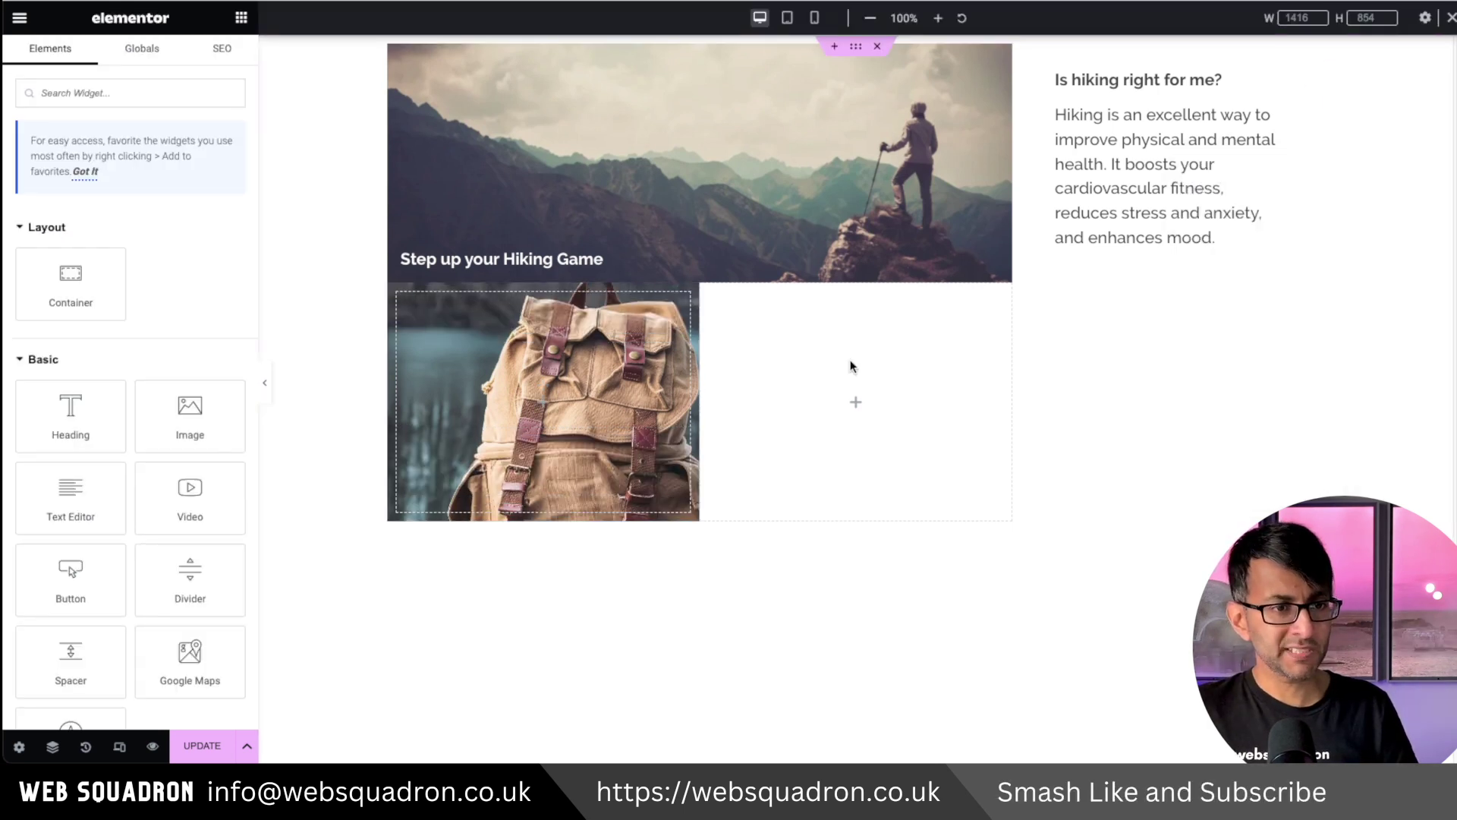
Paste the text block into the second row's middle cell, with the heading "Hiking bags made for you." and matching copy
right_click(828, 371)
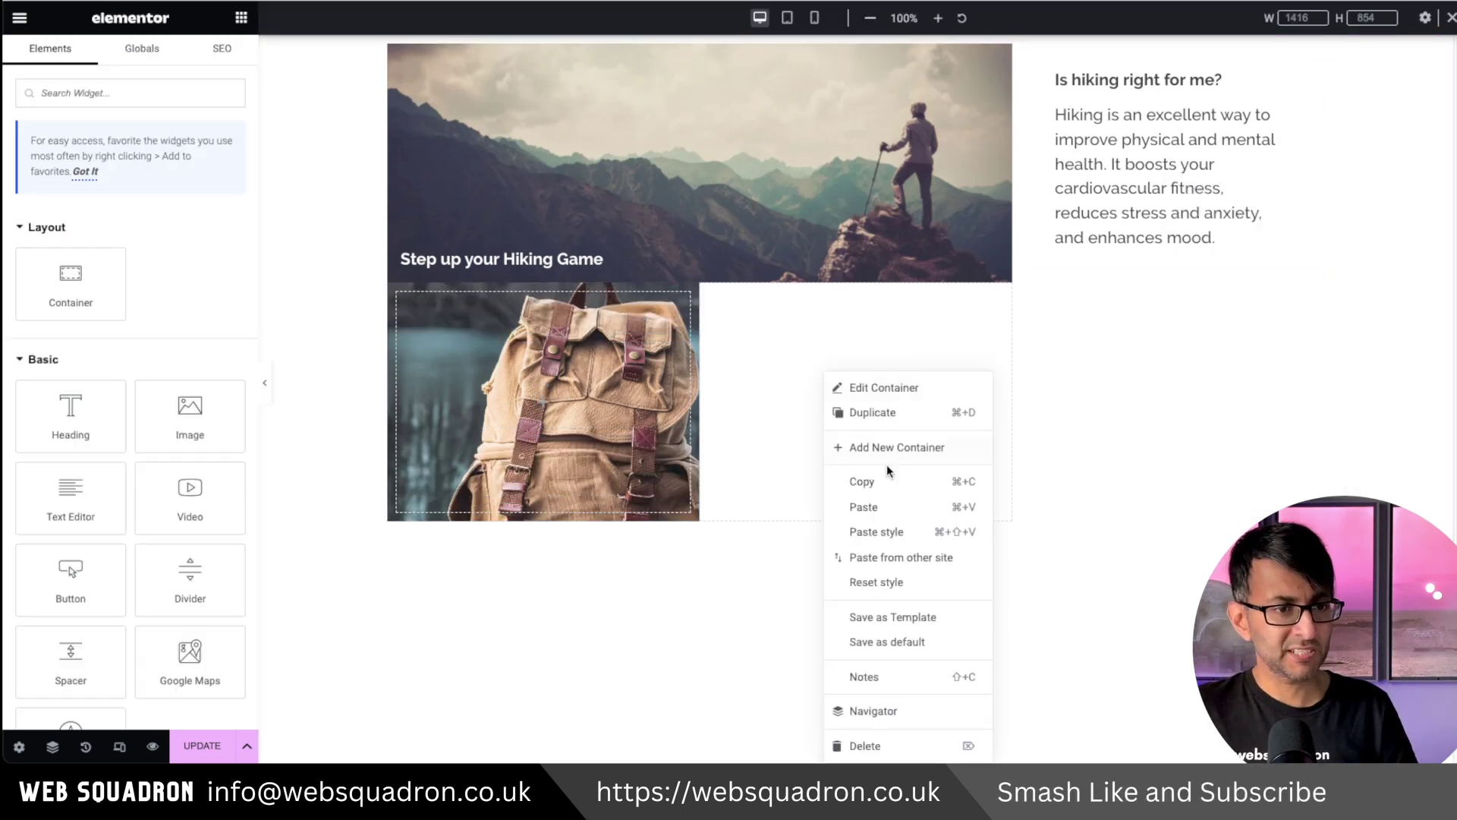
left_click(888, 507)
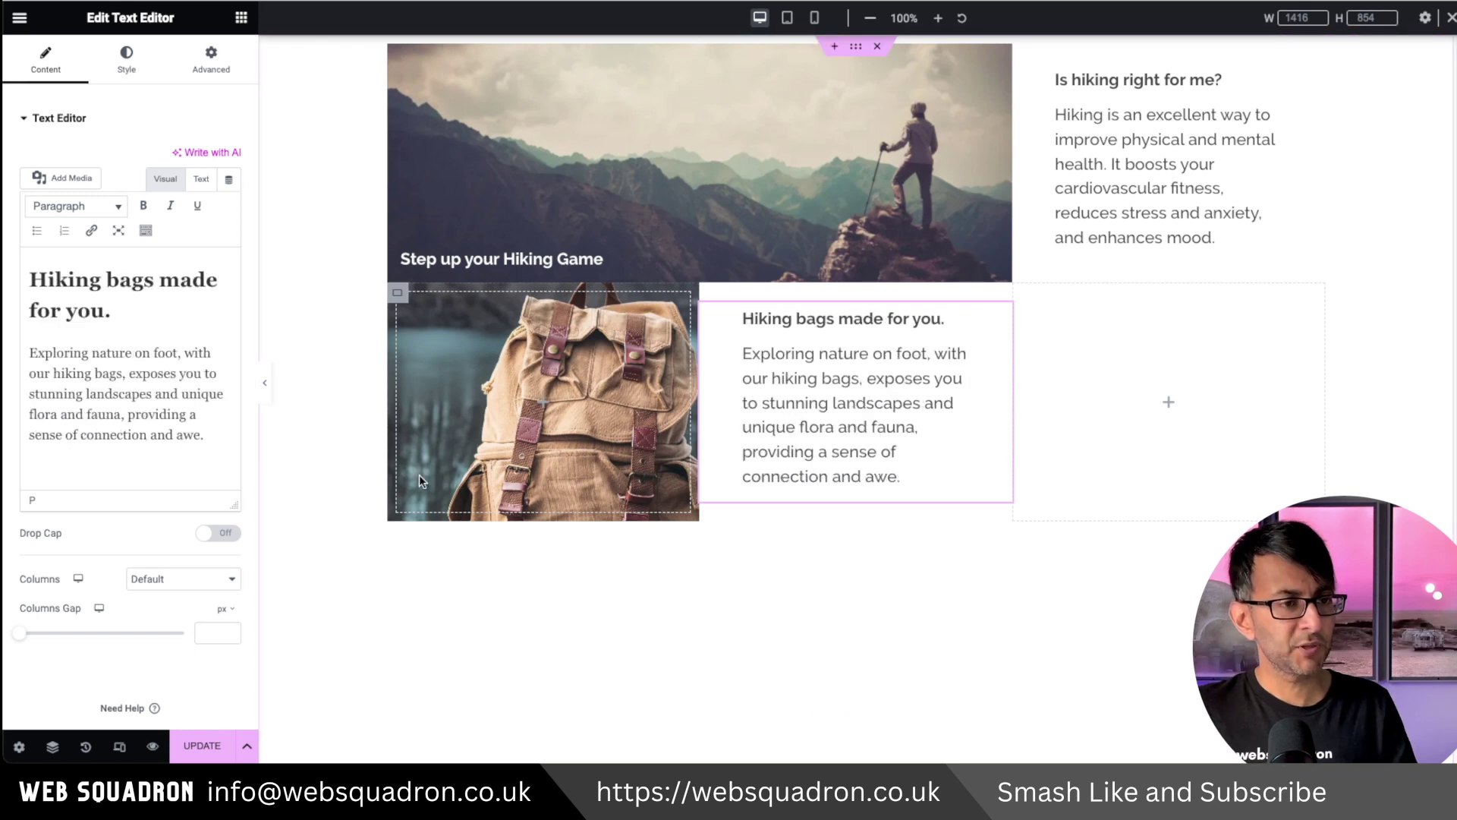
Copy the backpack container into the second row's last cell and give it the image of a backpack on rocks
right_click(396, 294)
left_click(462, 407)
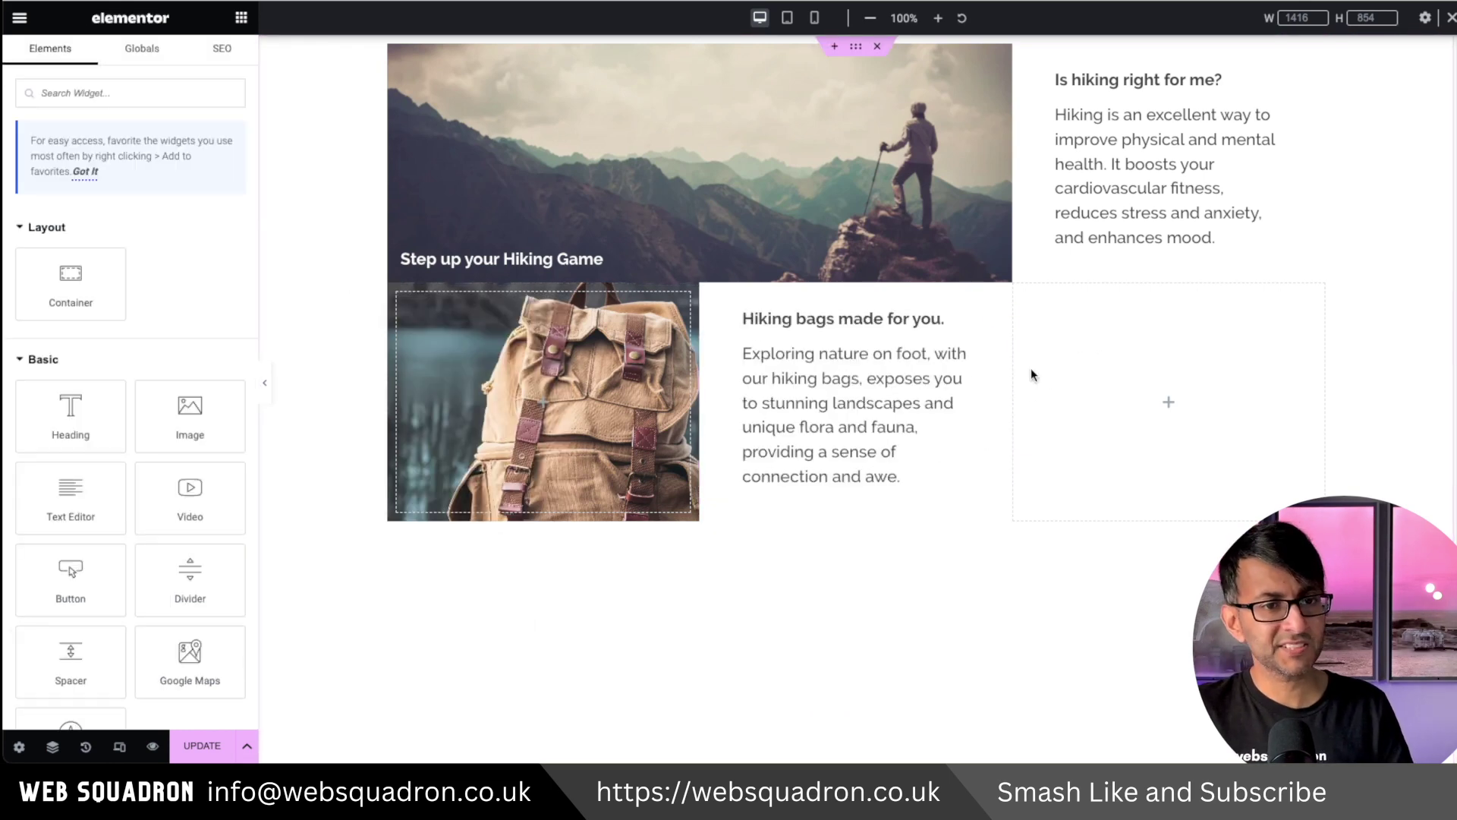
right_click(1032, 374)
left_click(1129, 508)
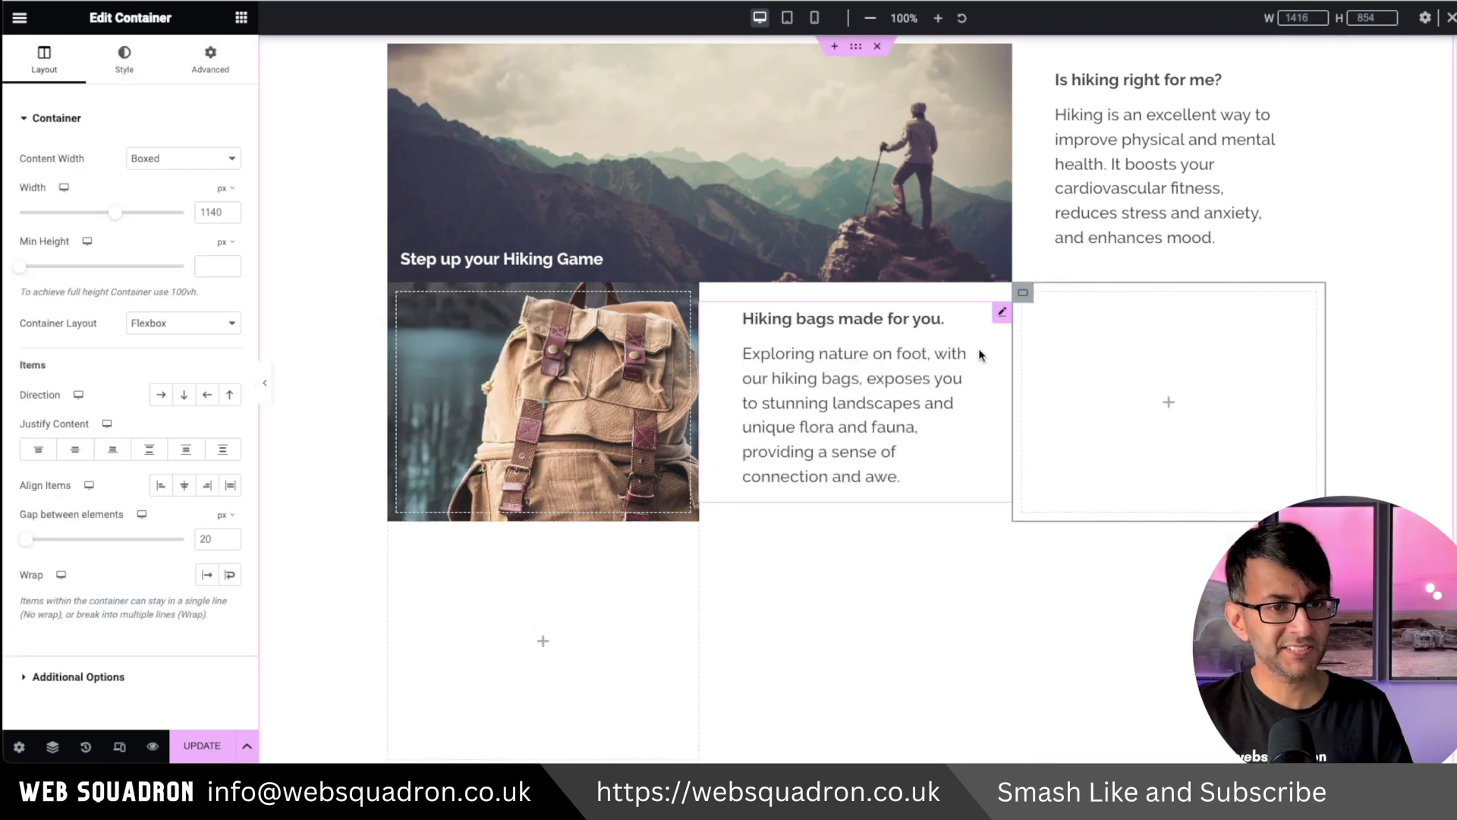
Paste the text block into the third row's first cell, with the heading "Hiking trails can be shared." and matching copy
scroll(835, 425, "down", 1)
right_click(564, 374)
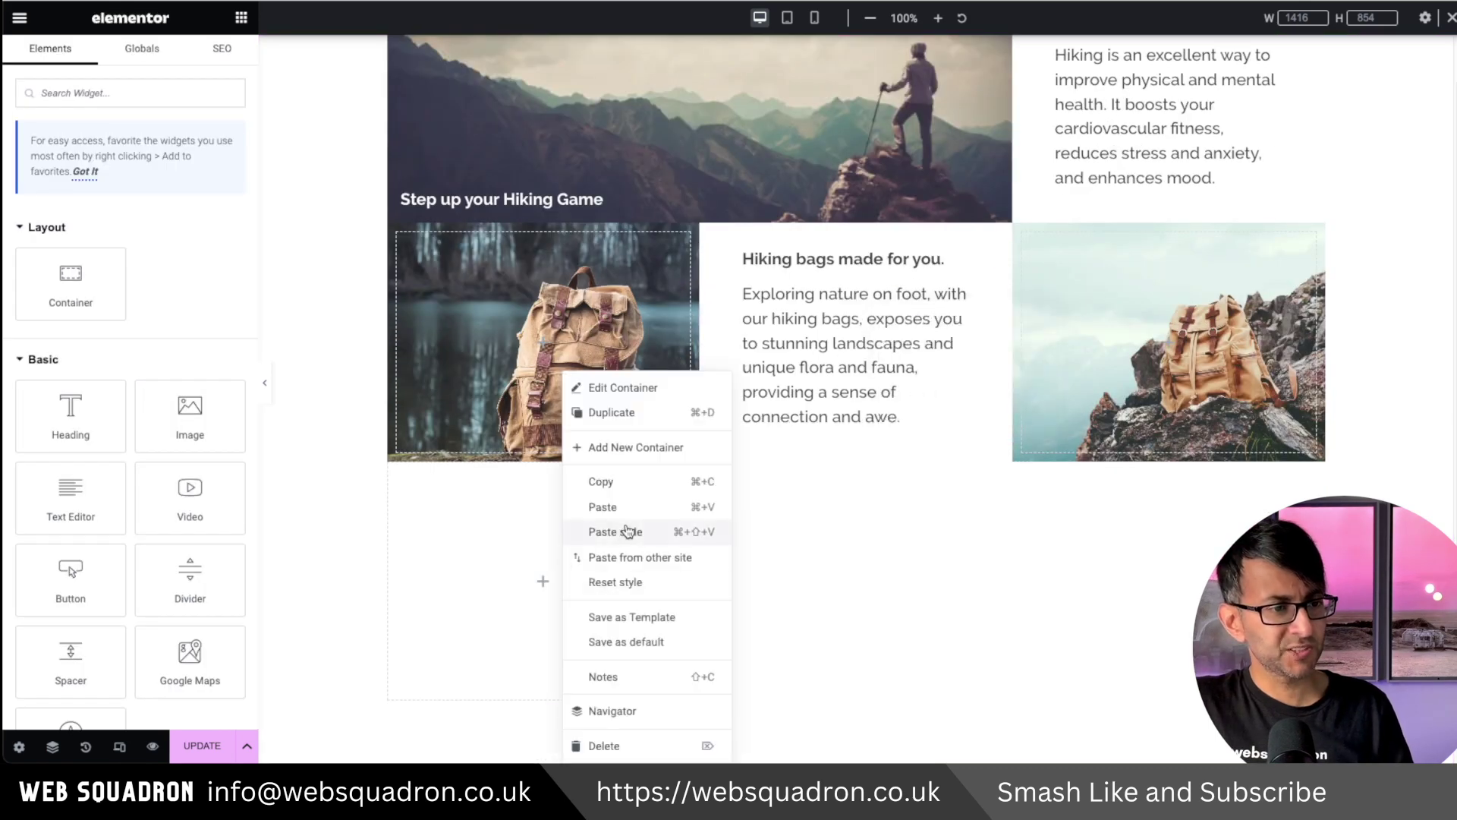
left_click(634, 507)
scroll(1007, 60, "up", 1)
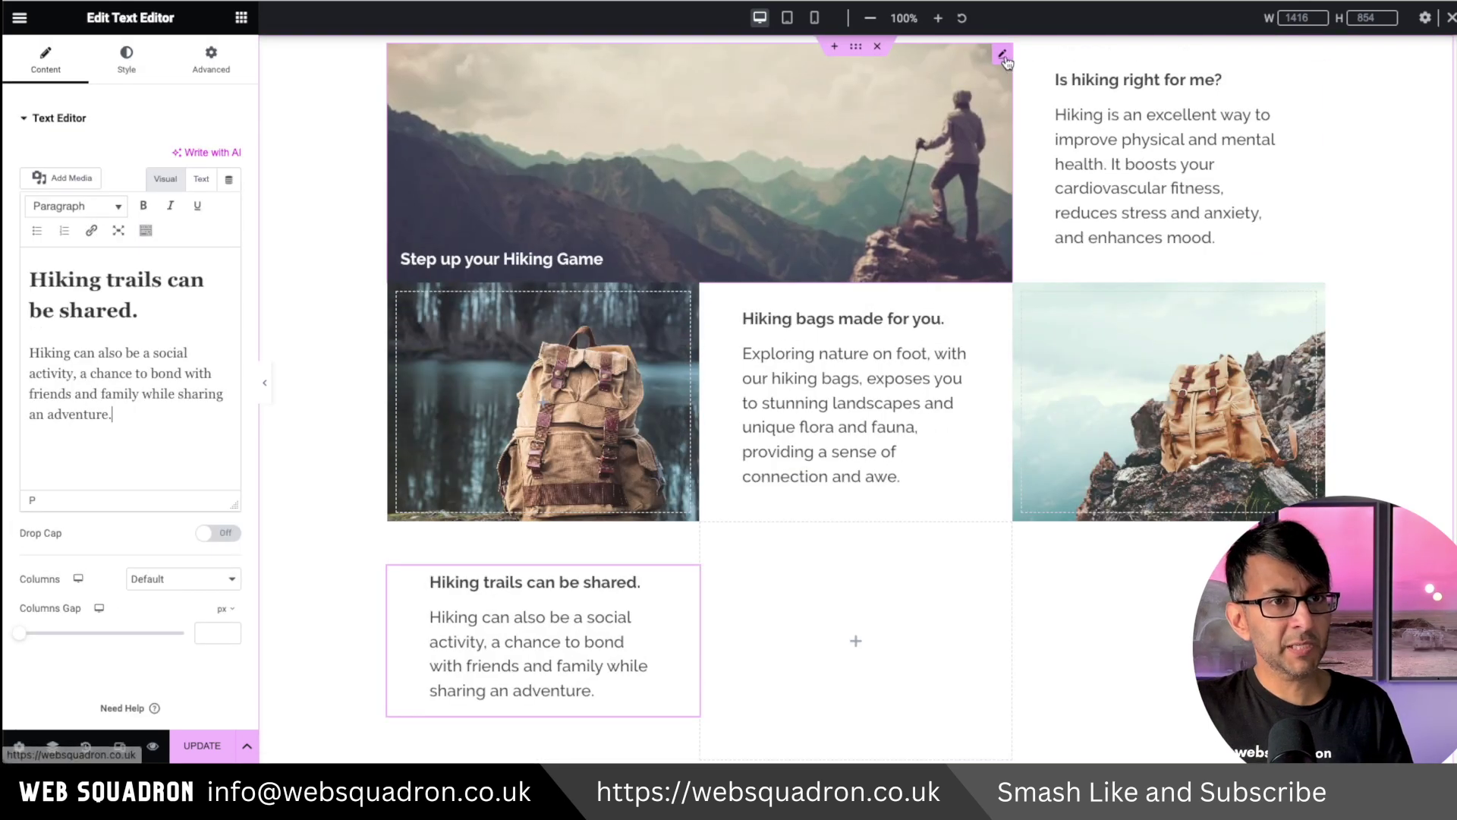
Copy the "Step up your Hiking Game" call to action and paste it after the hiking trails text
right_click(1005, 60)
left_click(1063, 133)
right_click(781, 641)
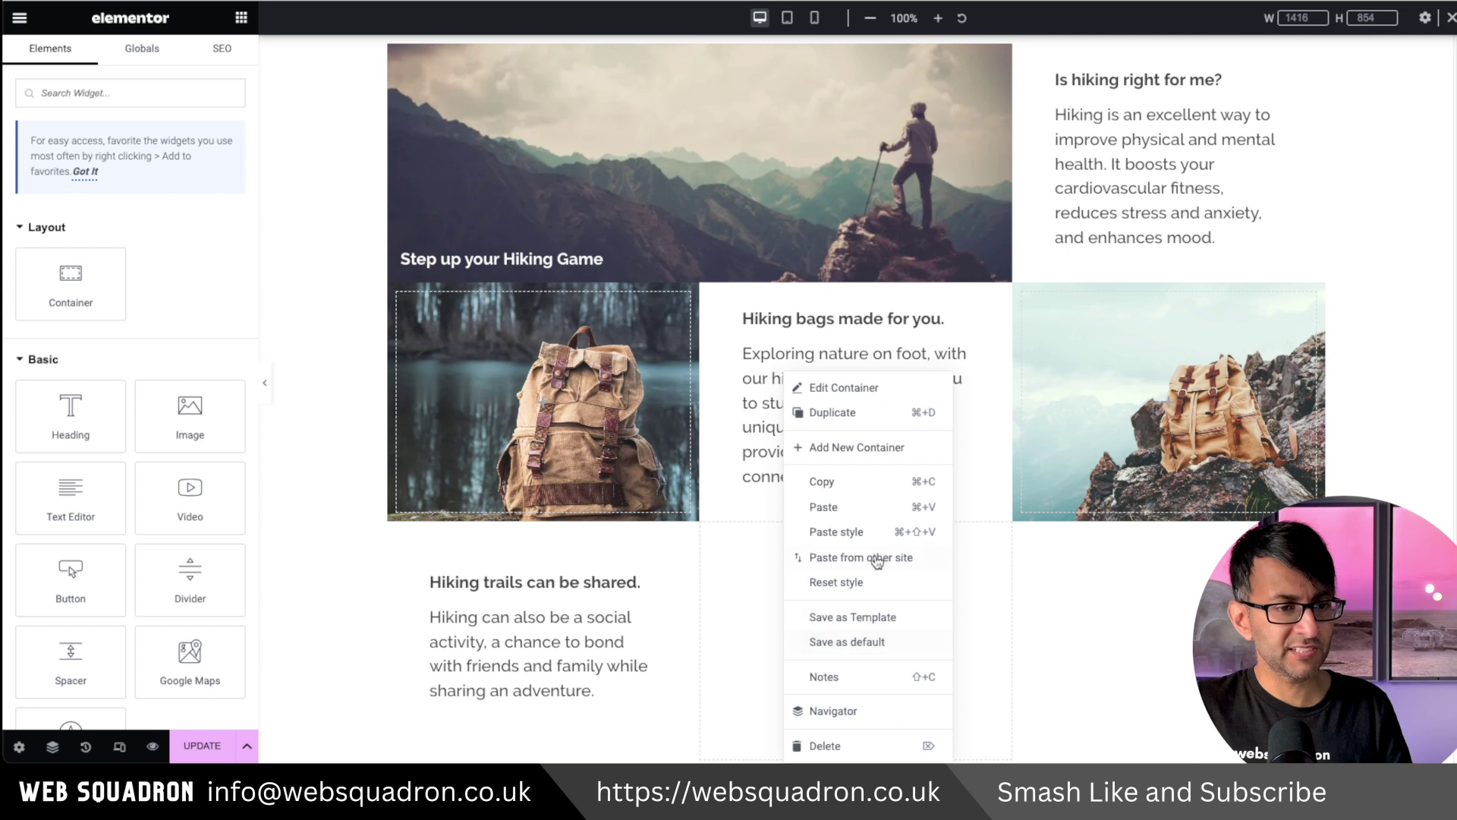
left_click(827, 507)
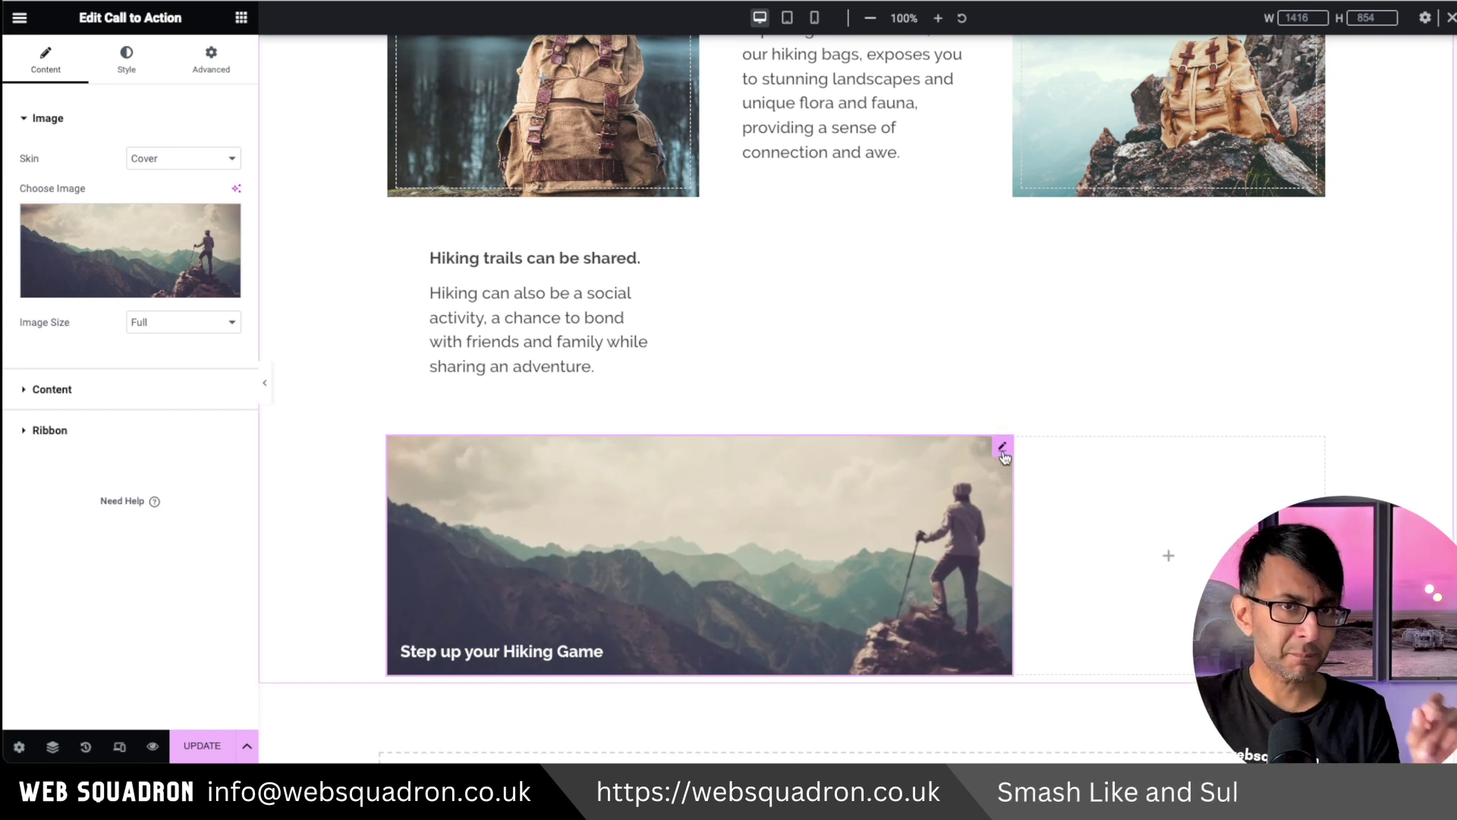
Examine the copied call to action's custom CSS and the container's grid outline to work out its column placement
left_click(211, 60)
scroll(190, 636, "down", 3)
scroll(190, 636, "down", 3)
left_click(152, 598)
scroll(167, 547, "down", 2)
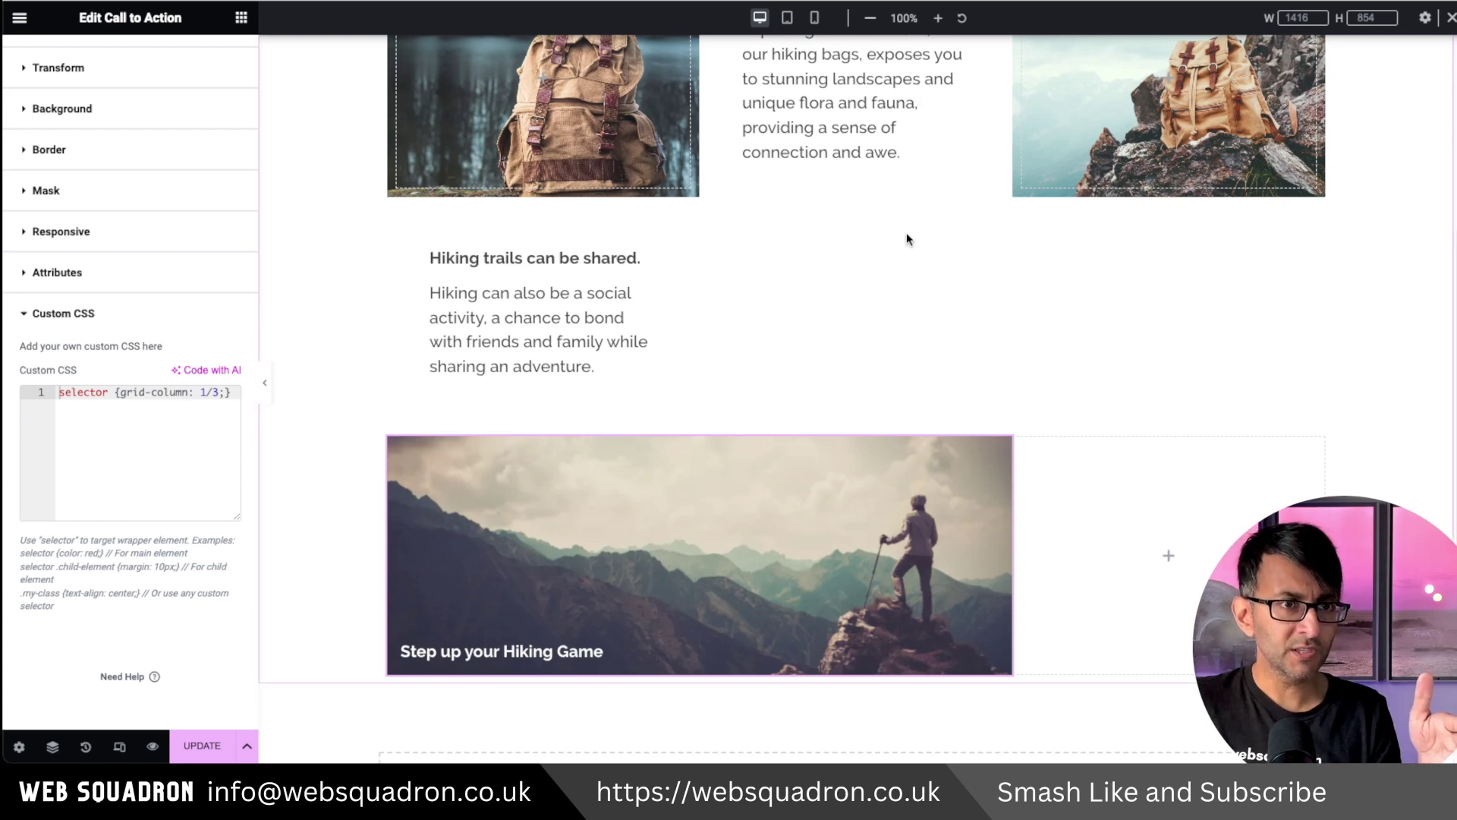
scroll(907, 174, "up", 4)
left_click(856, 47)
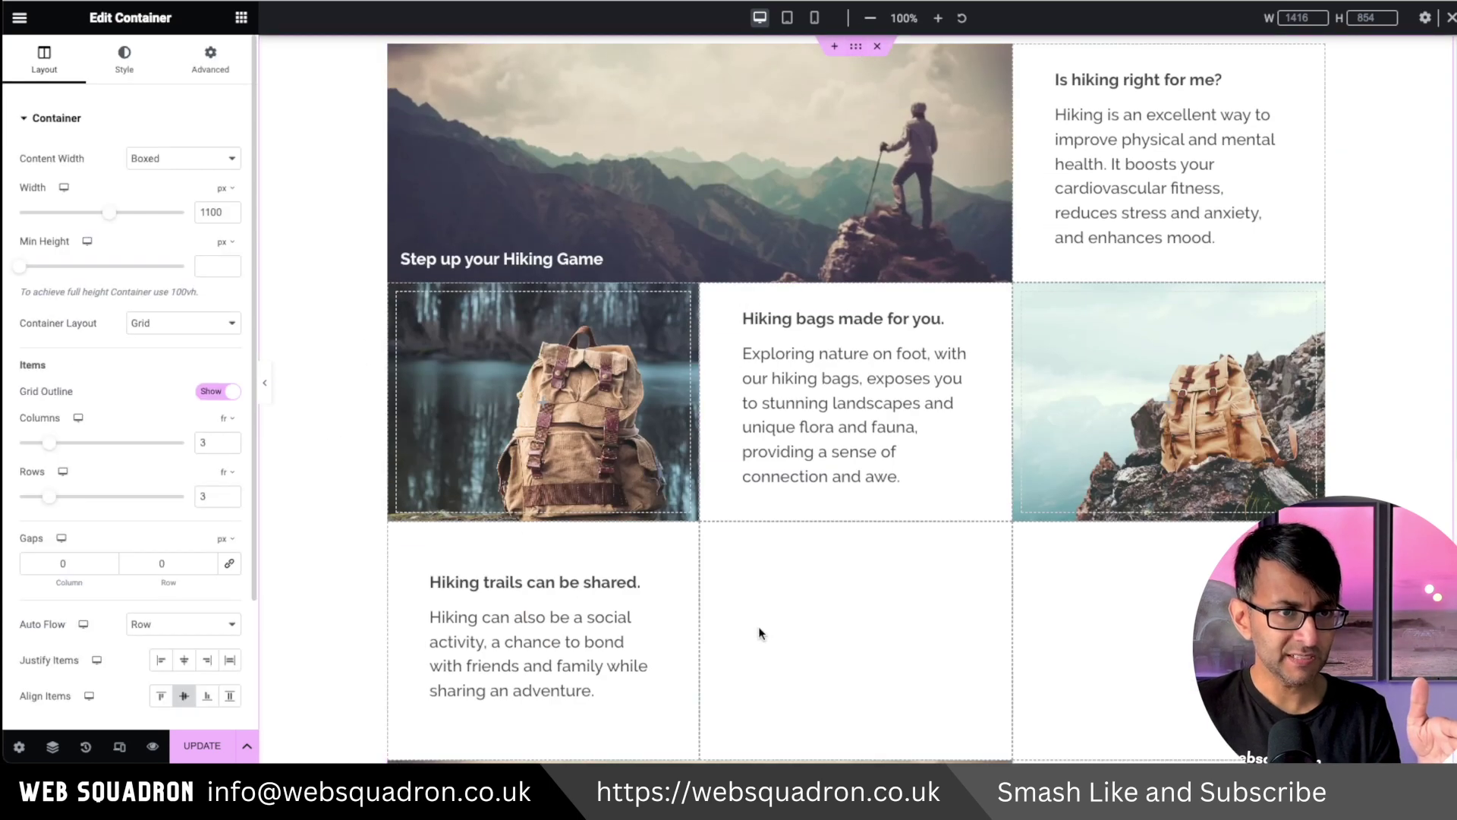
scroll(769, 625, "down", 7)
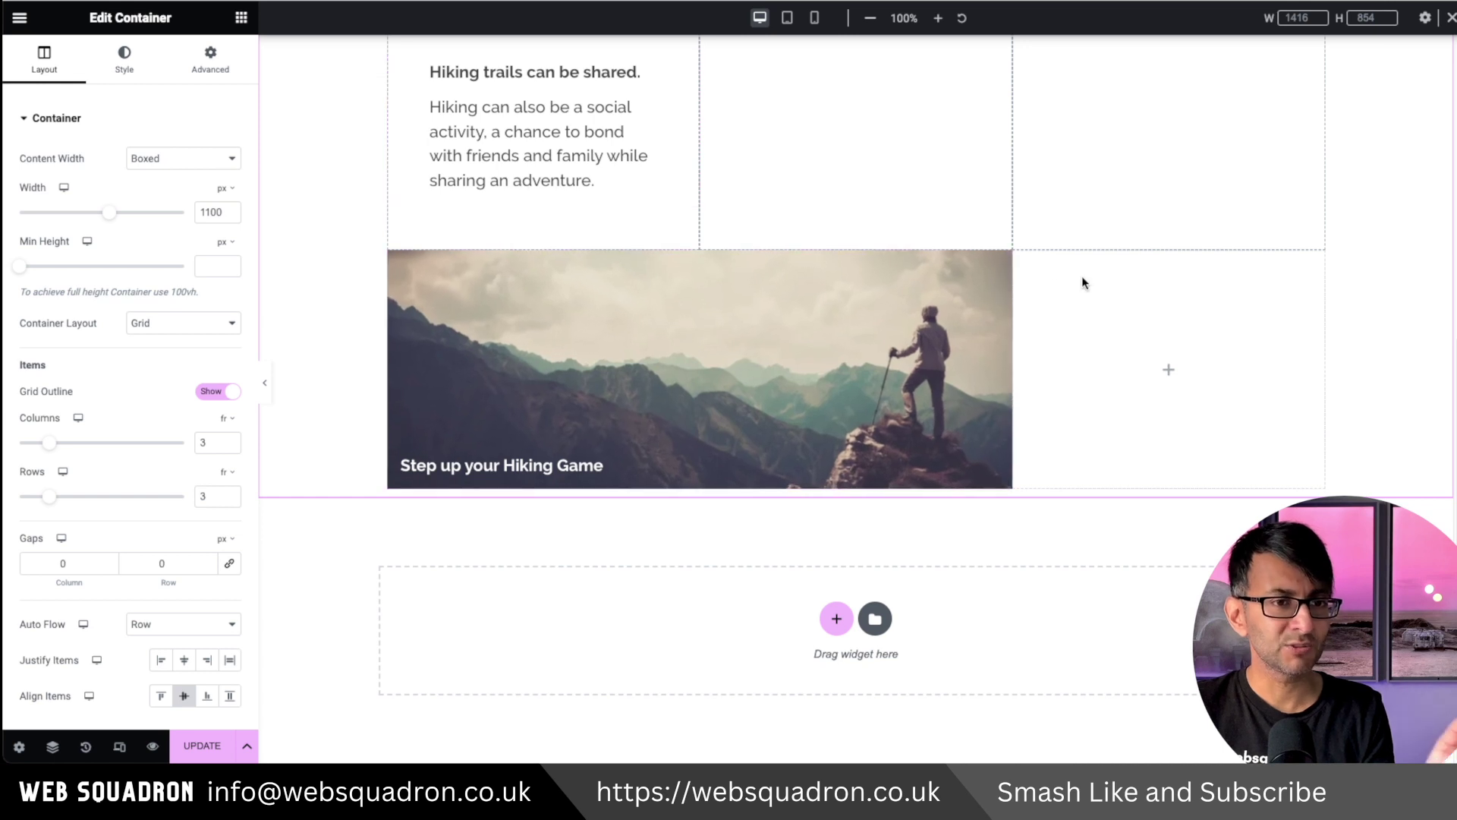
Change the copied call to action's custom CSS to "selector {grid-column: 2/4;}" so it spans the last two columns
left_click(527, 247)
scroll(185, 605, "down", 5)
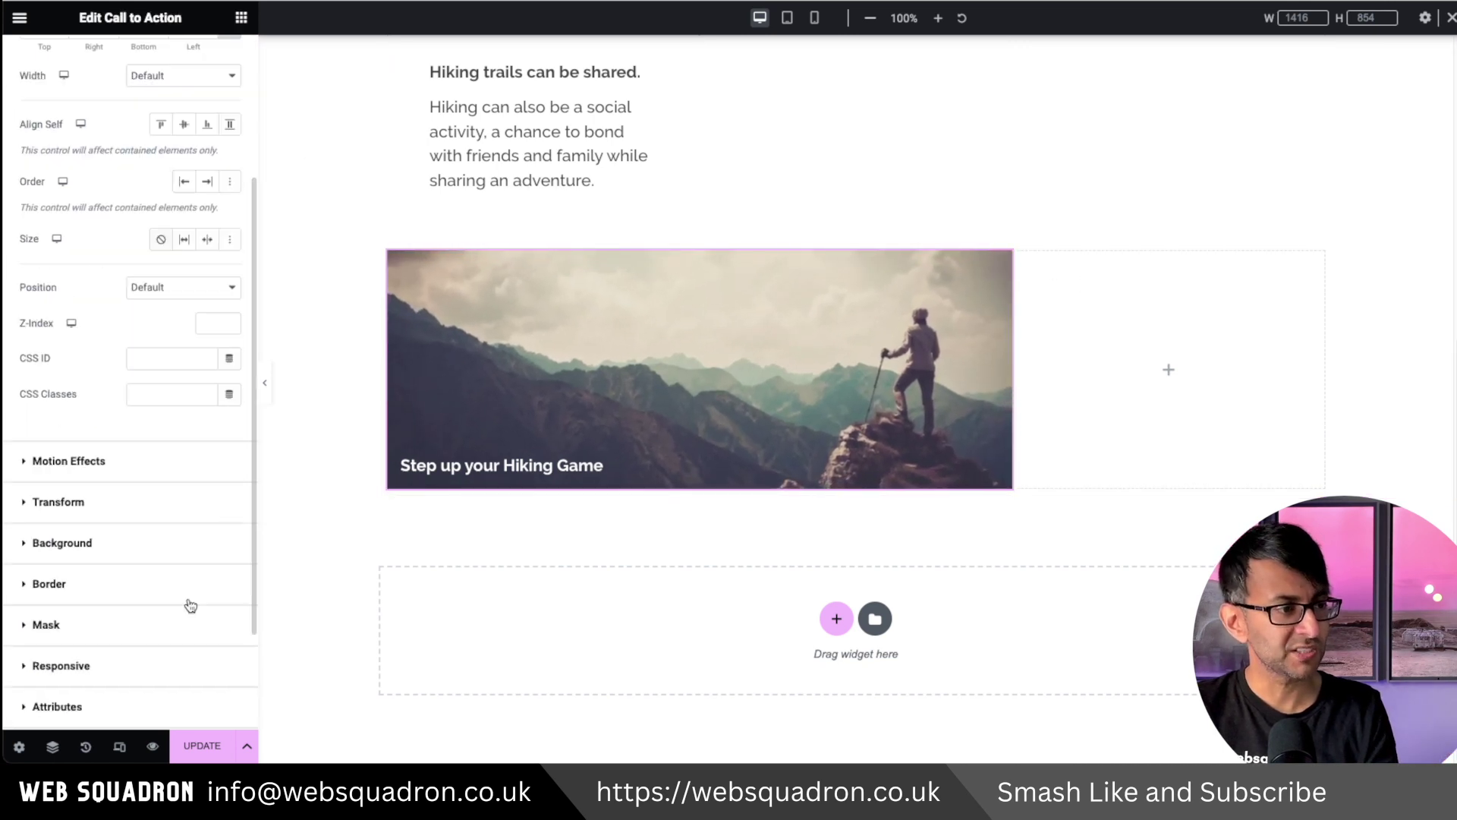
left_click(104, 687)
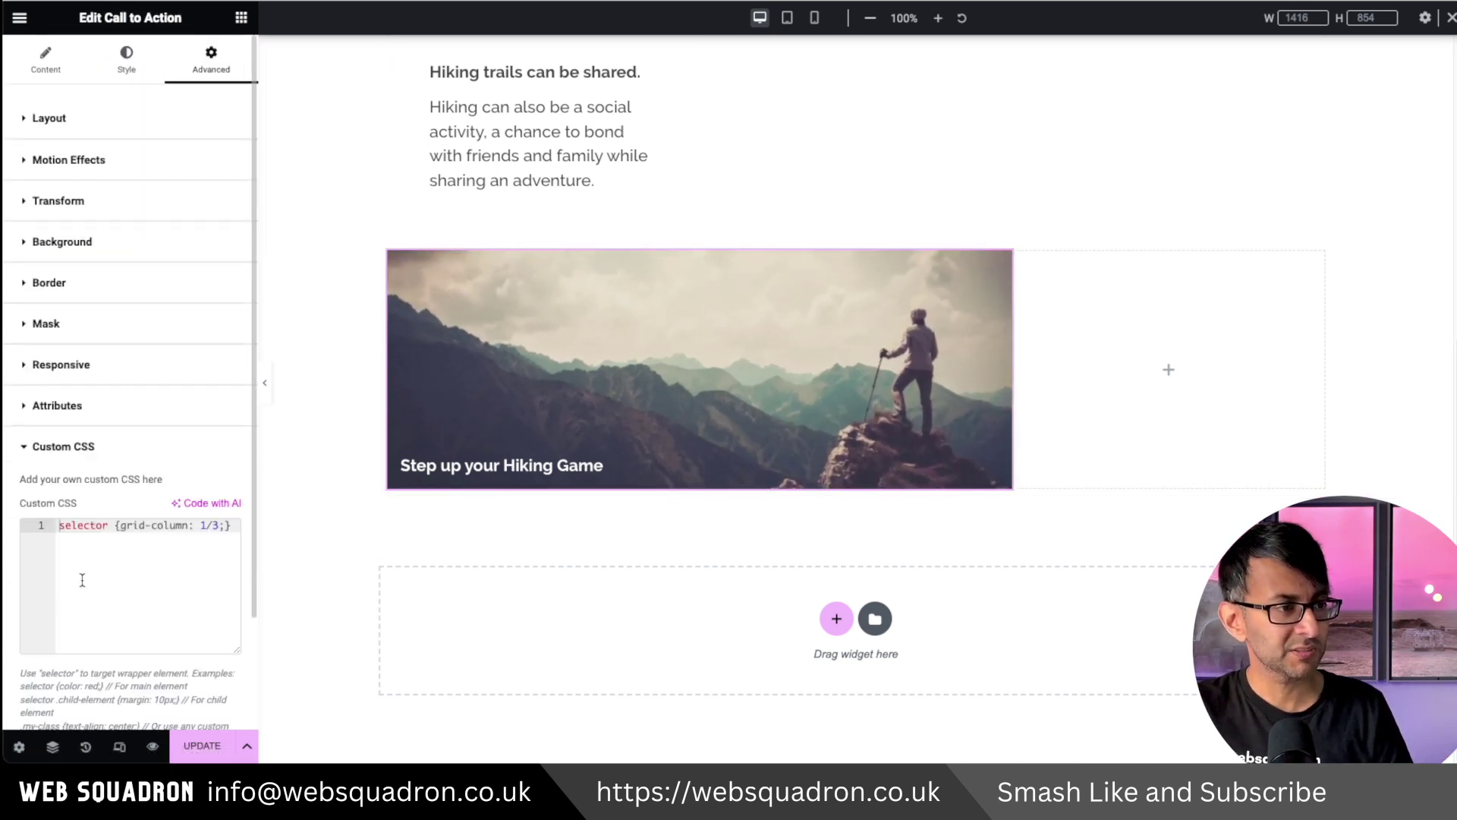
key("BackSpace")
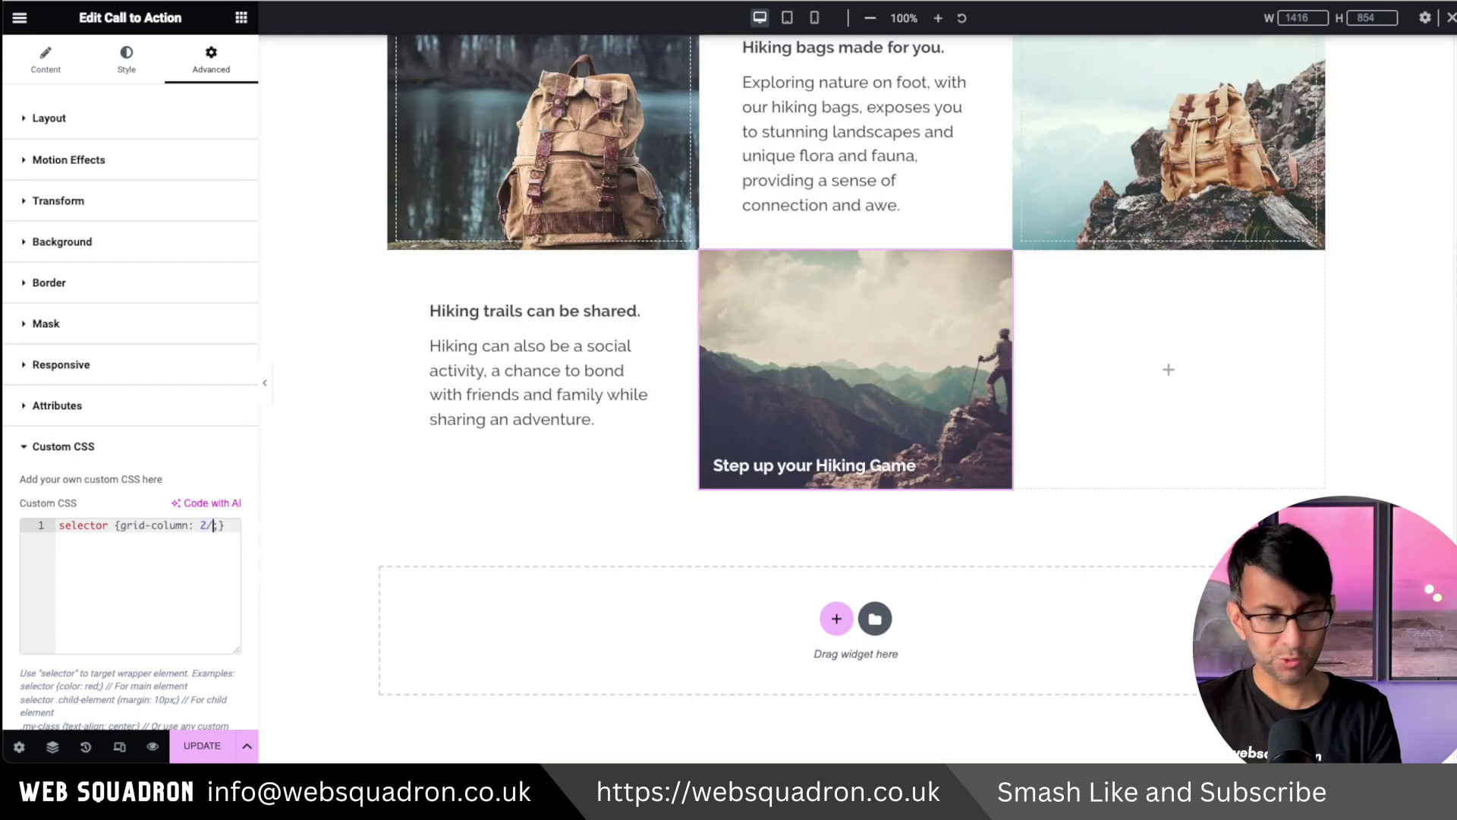
type("4")
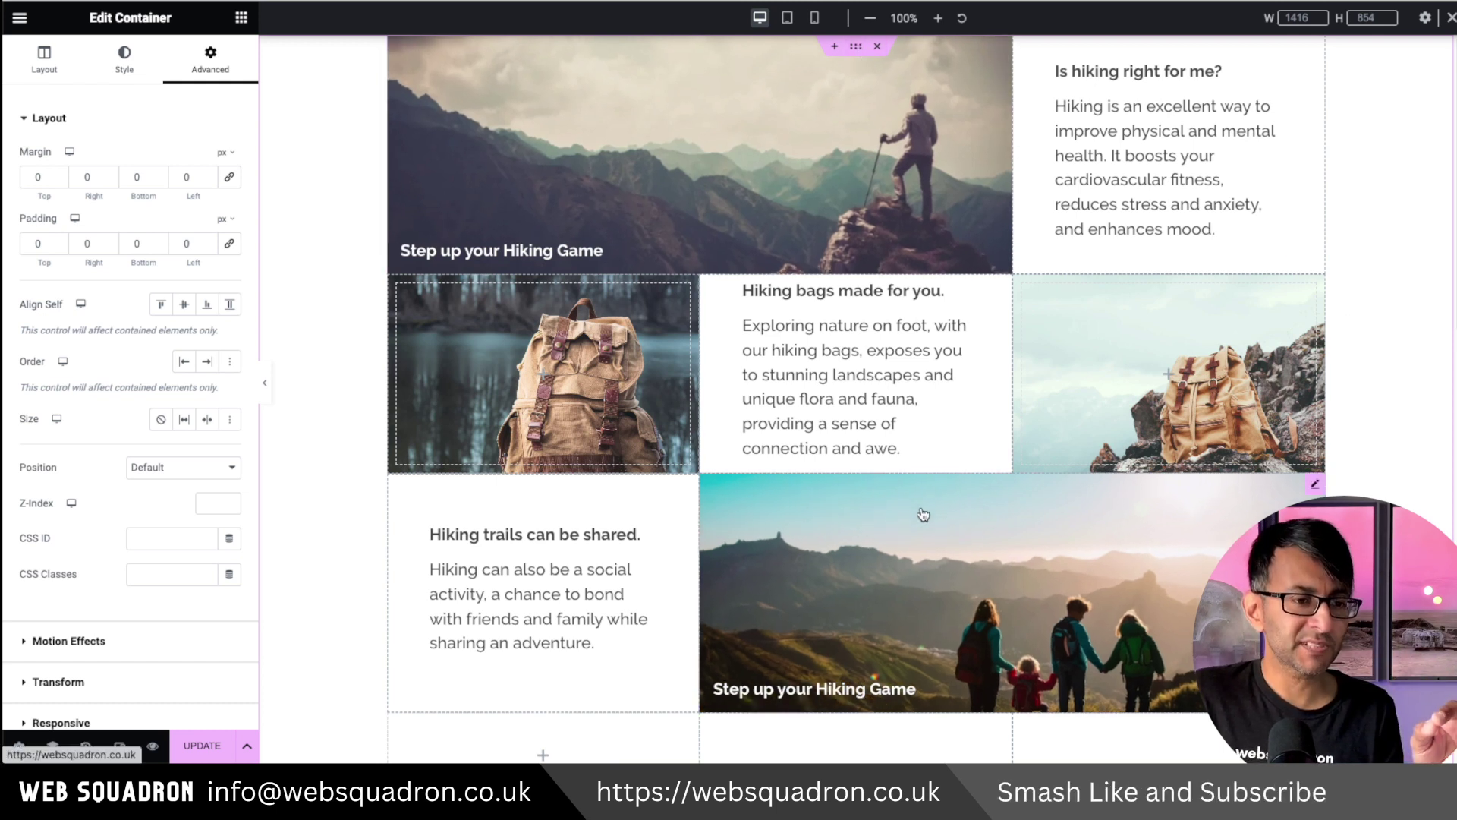
Review the completed grid and the area beneath it, including with the editing panel hidden, and restore the panel
scroll(923, 514, "down", 1)
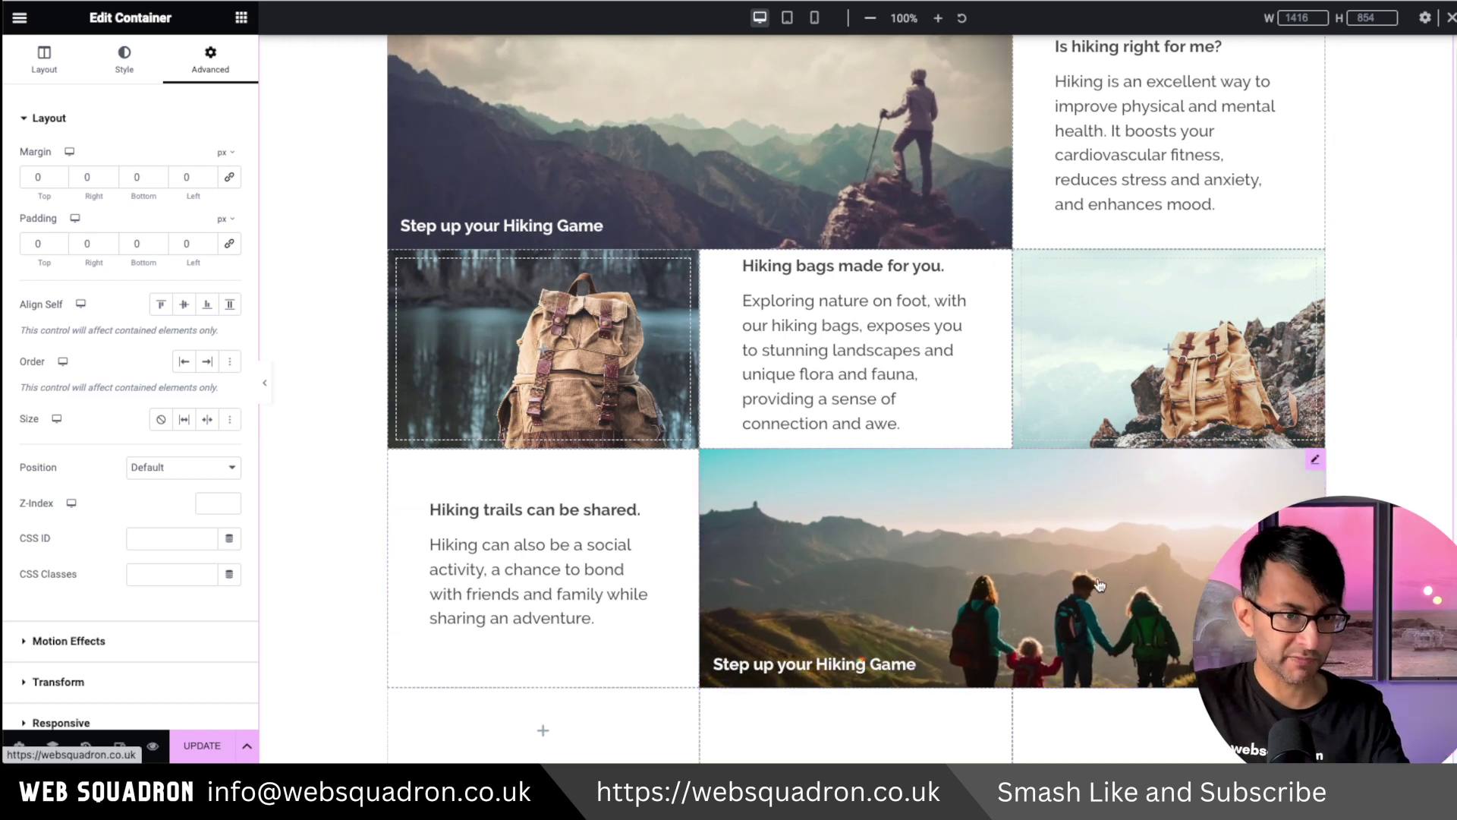
scroll(1098, 585, "down", 5)
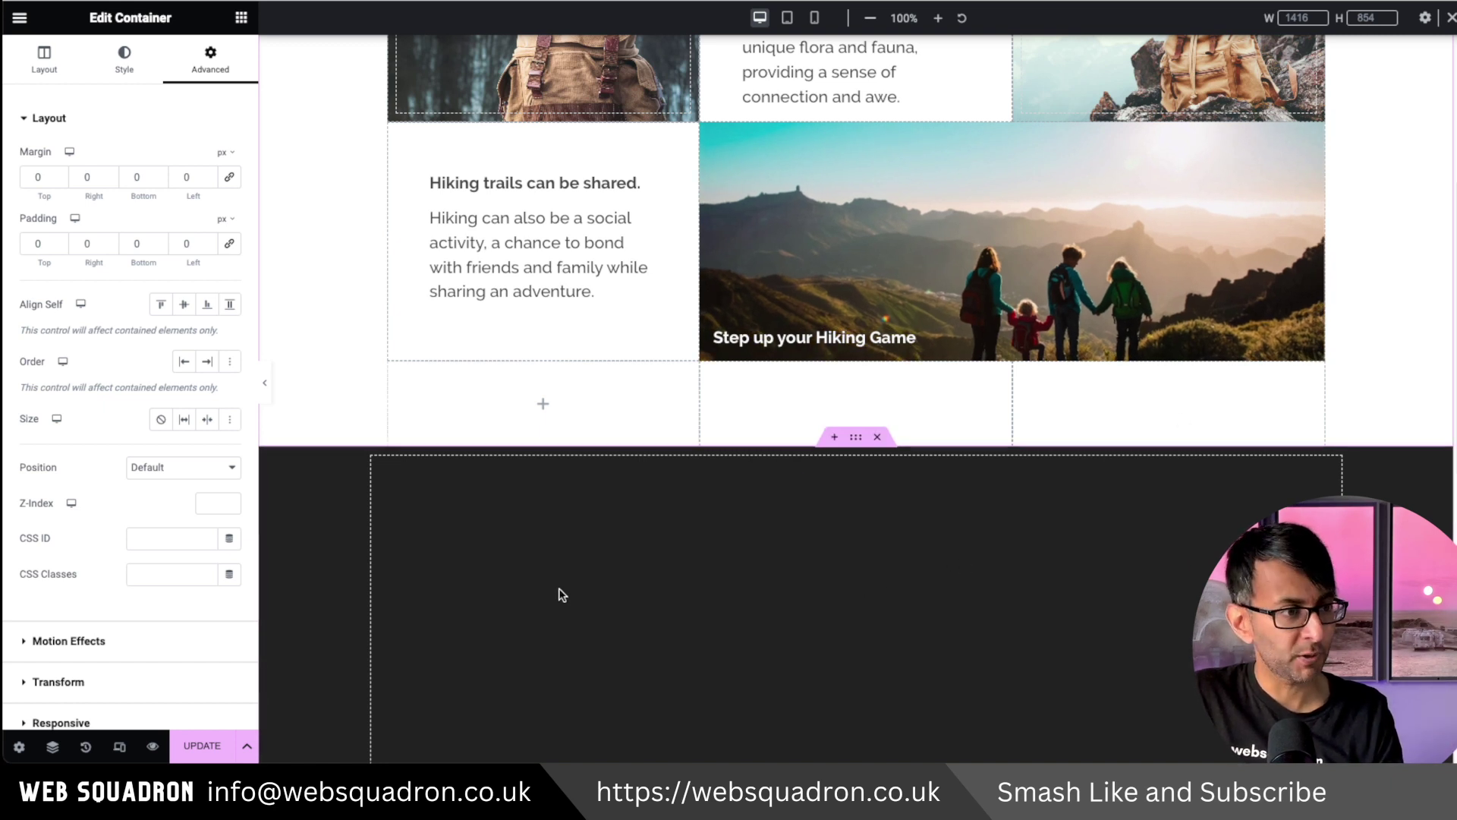
scroll(790, 346, "up", 1)
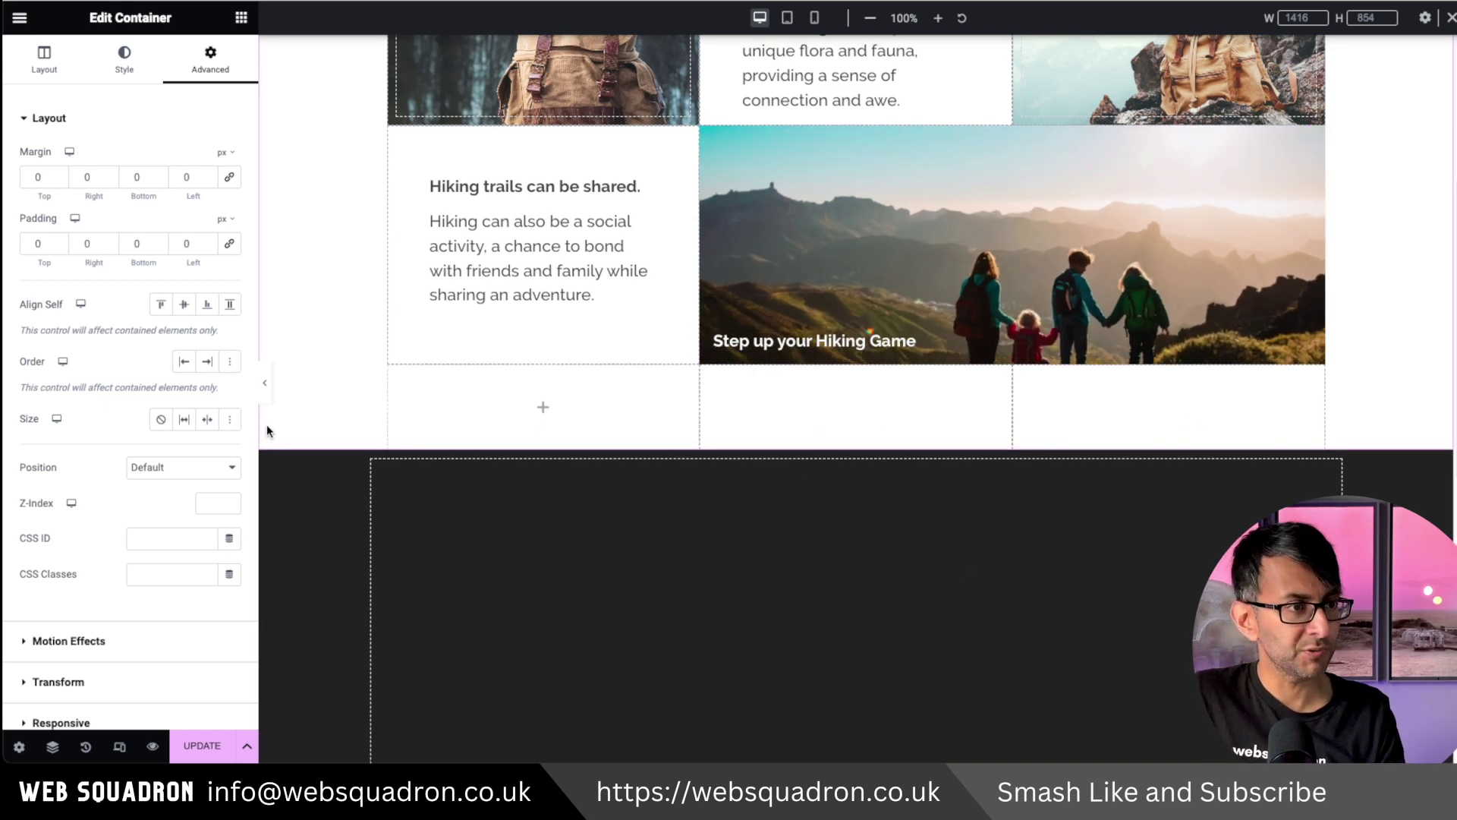
left_click(264, 383)
scroll(1029, 561, "up", 3)
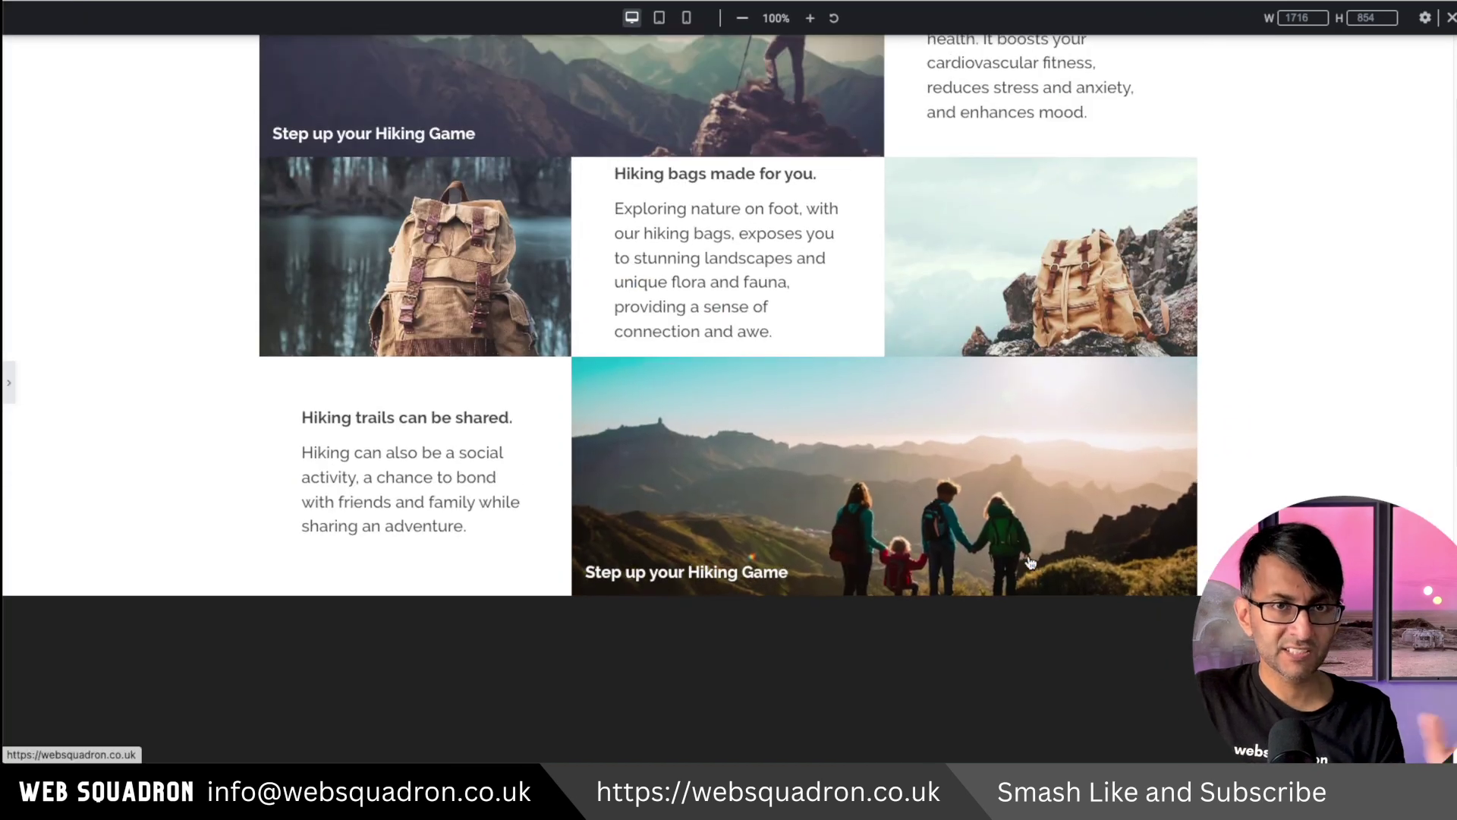
left_click(9, 390)
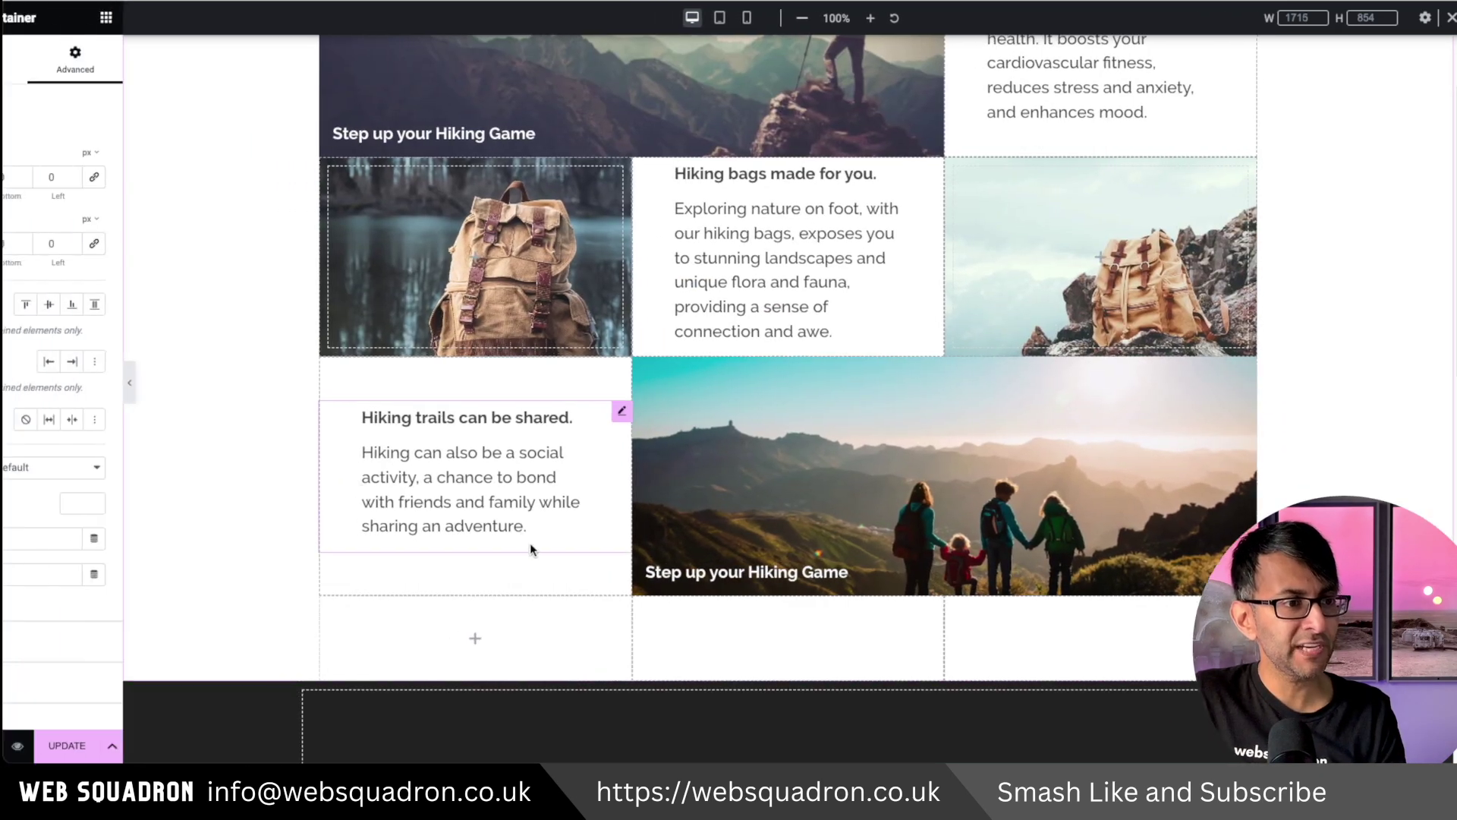
scroll(554, 577, "down", 1)
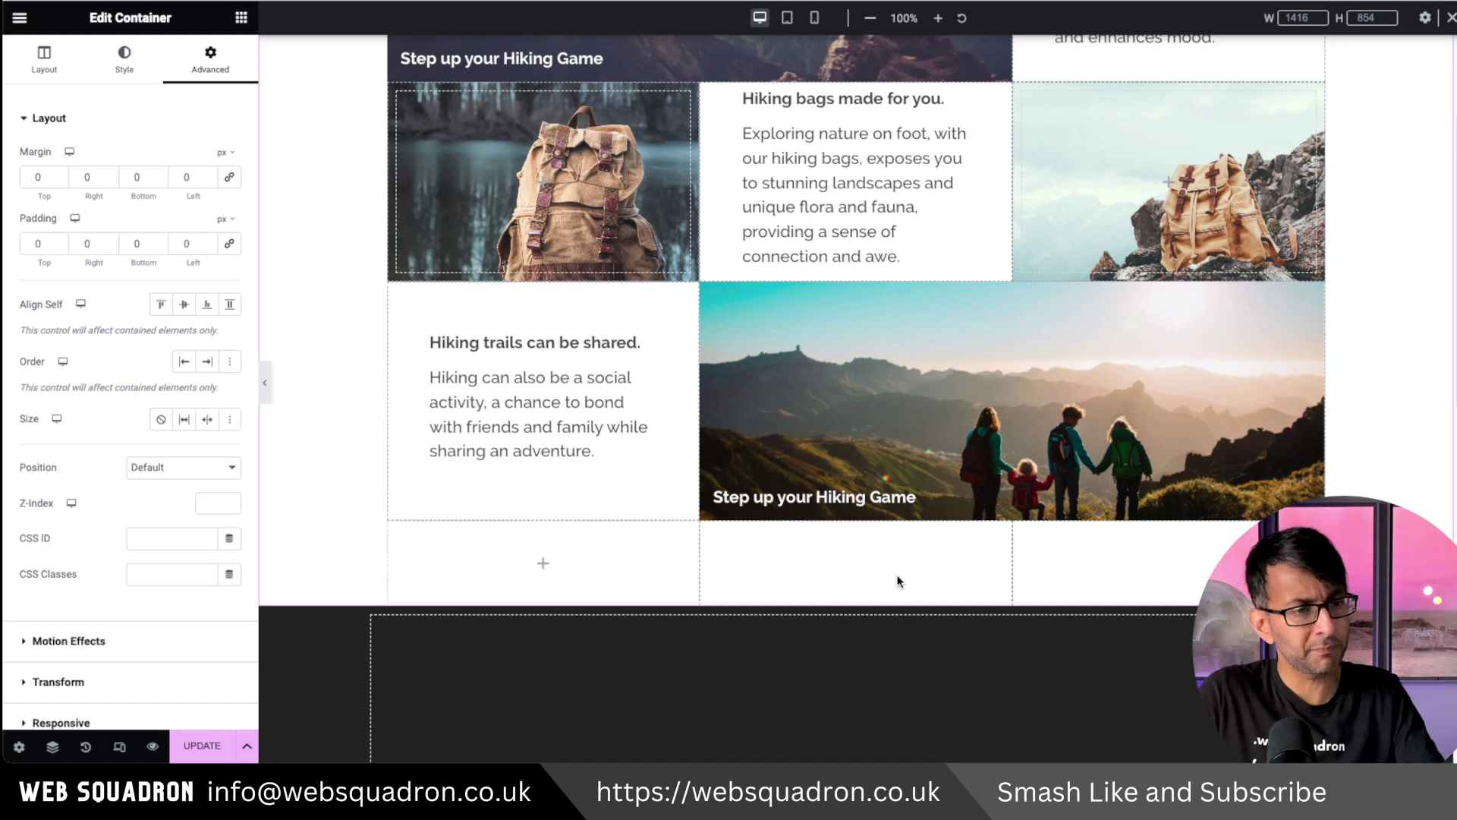
scroll(824, 78, "up", 3)
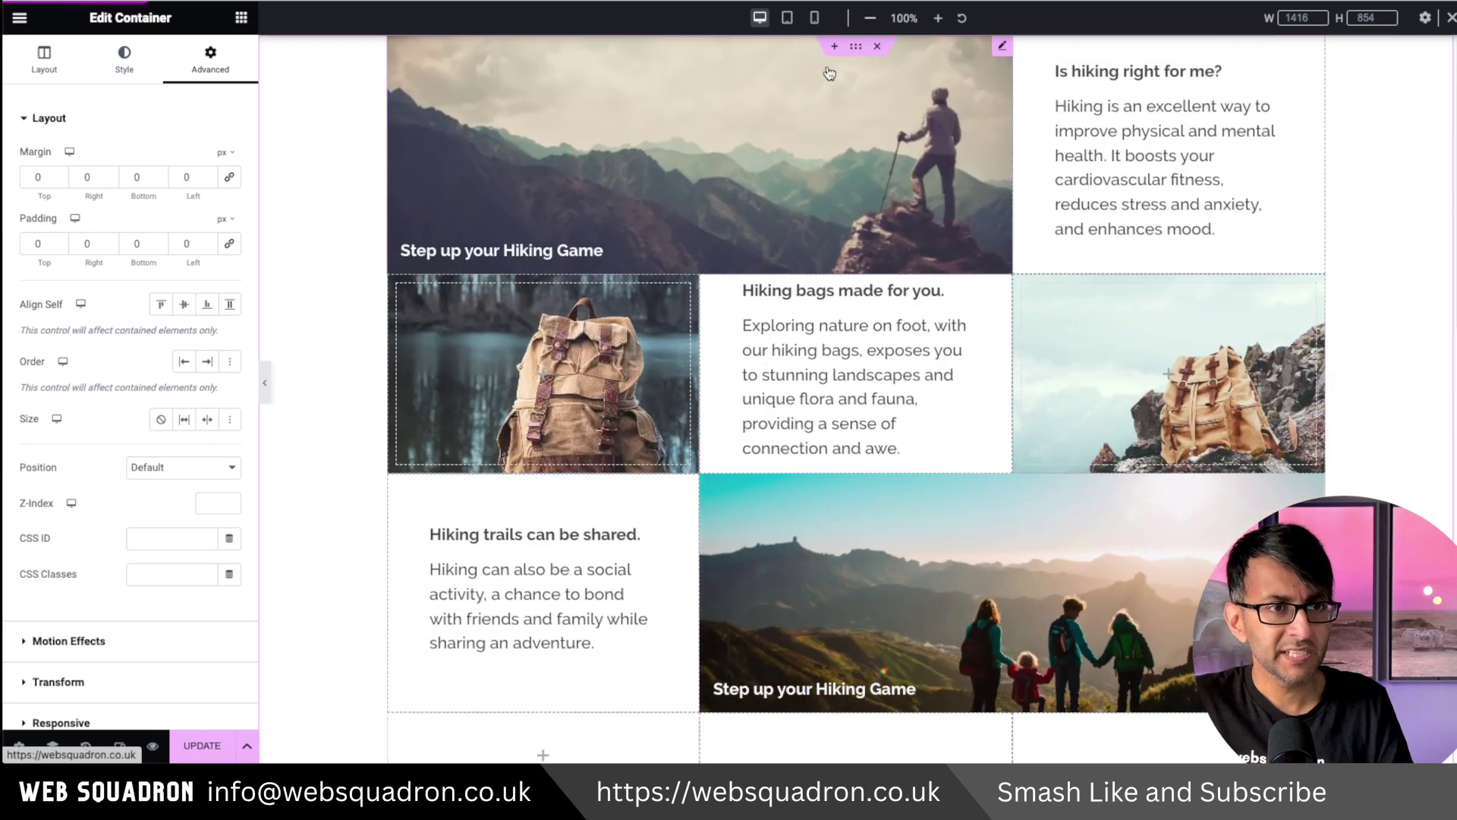
scroll(157, 509, "down", 3)
scroll(152, 455, "up", 3)
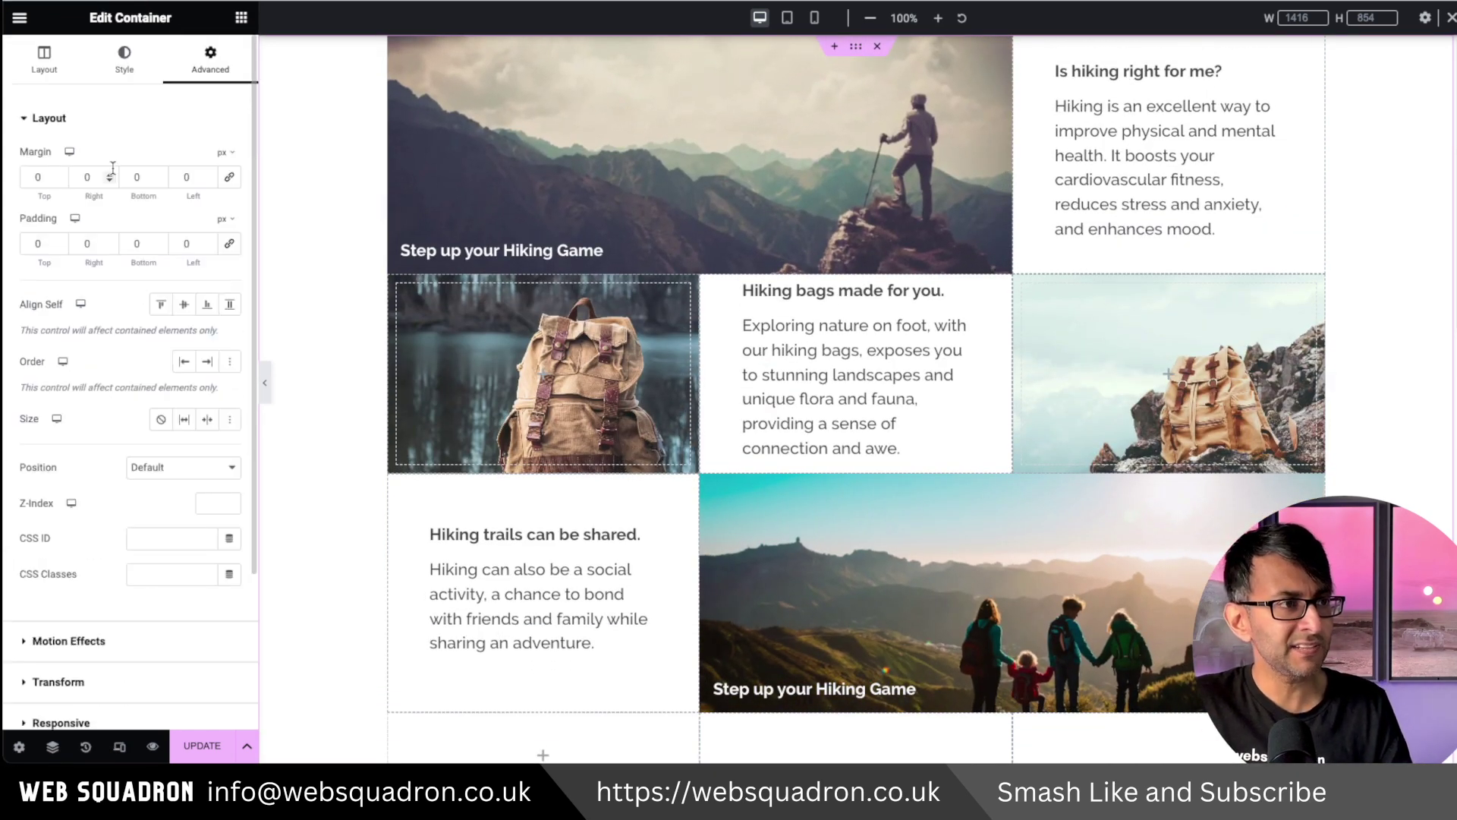
Check the grid container's layout settings and its Additional Options
left_click(44, 57)
scroll(108, 608, "down", 2)
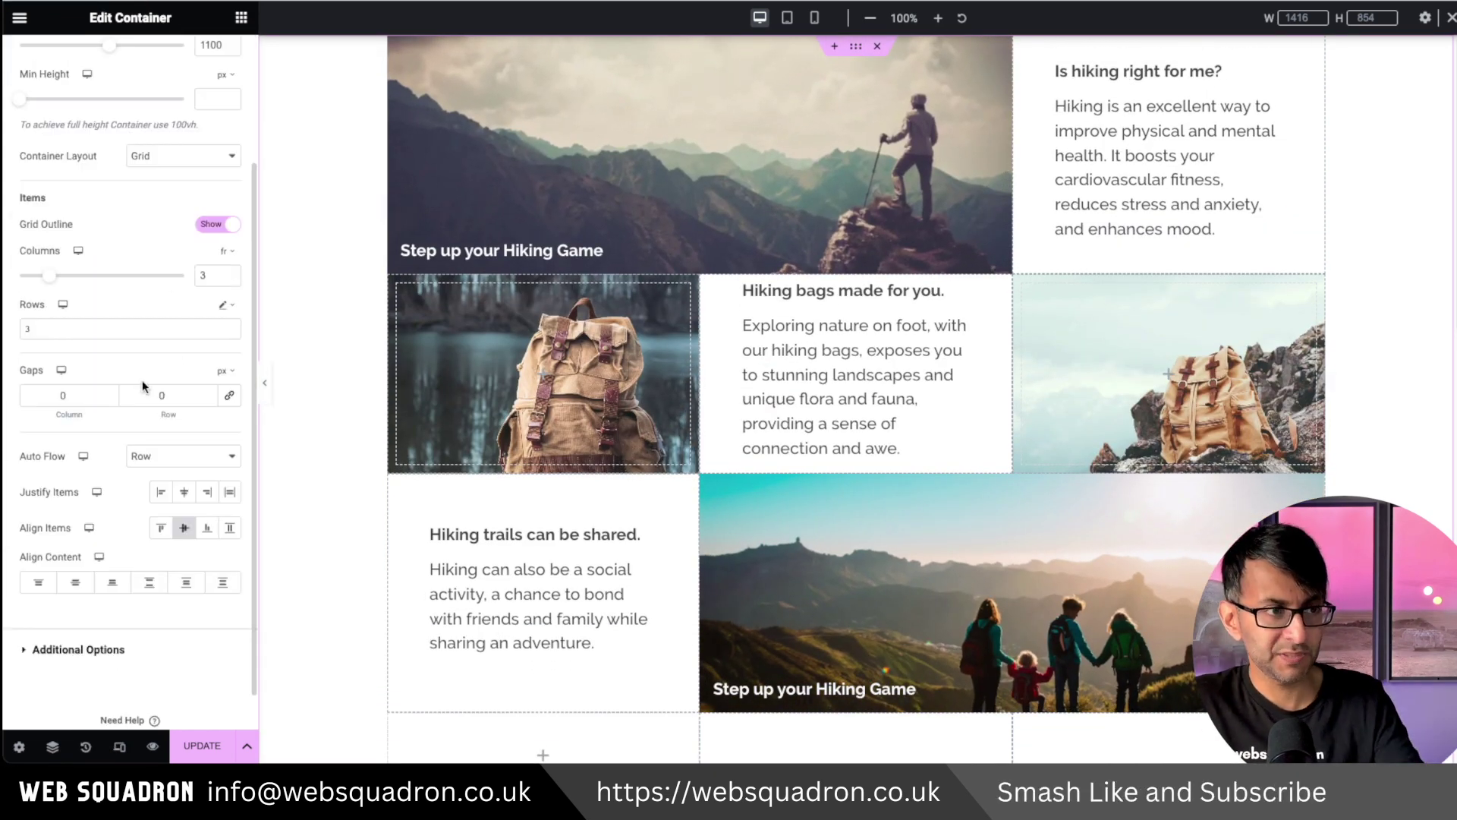
left_click(152, 652)
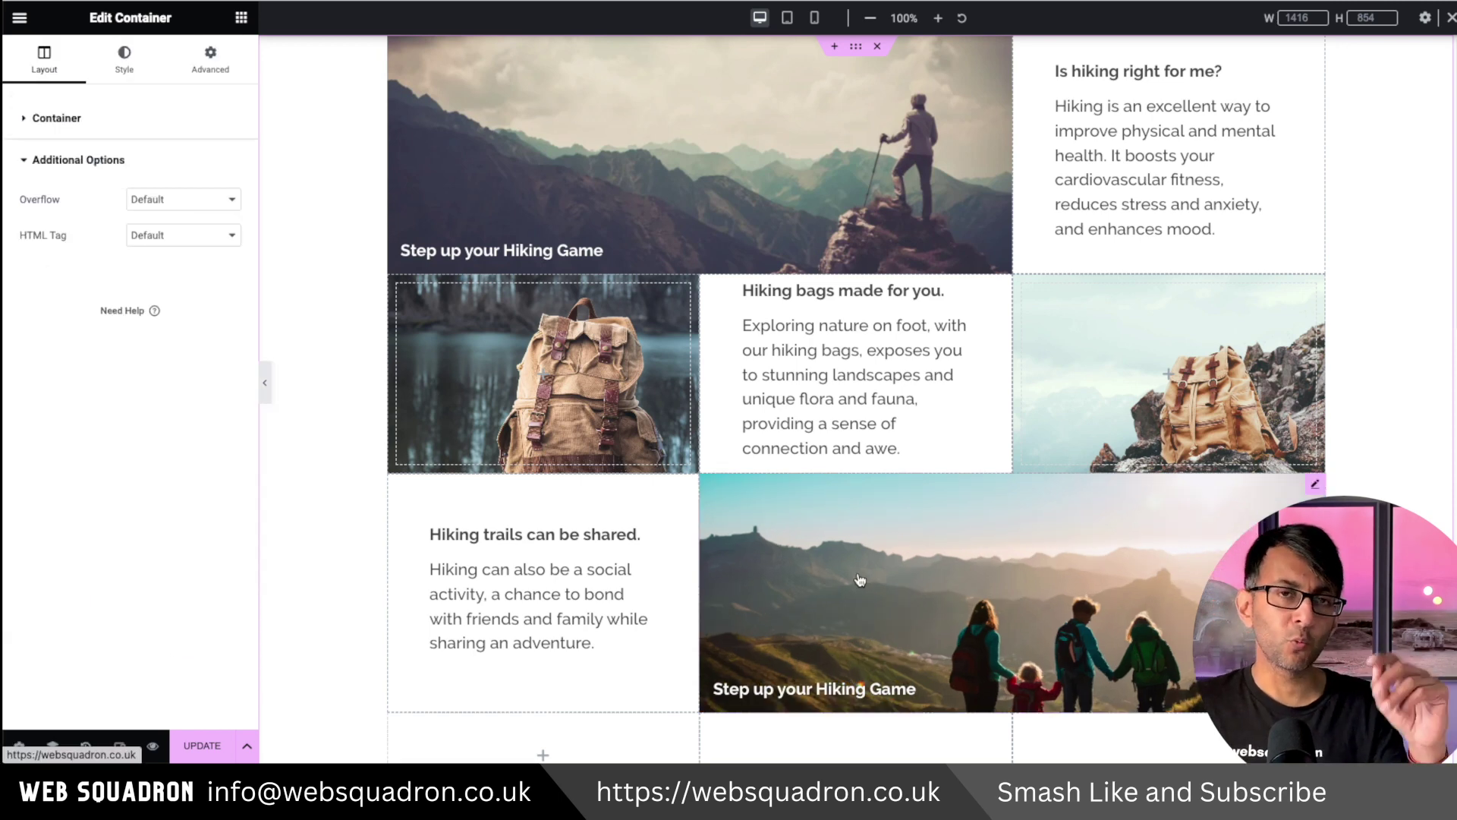
Check the grid at mobile size with the top call to action's column-span CSS removed, and return to the desktop view
left_click(823, 88)
left_click(815, 17)
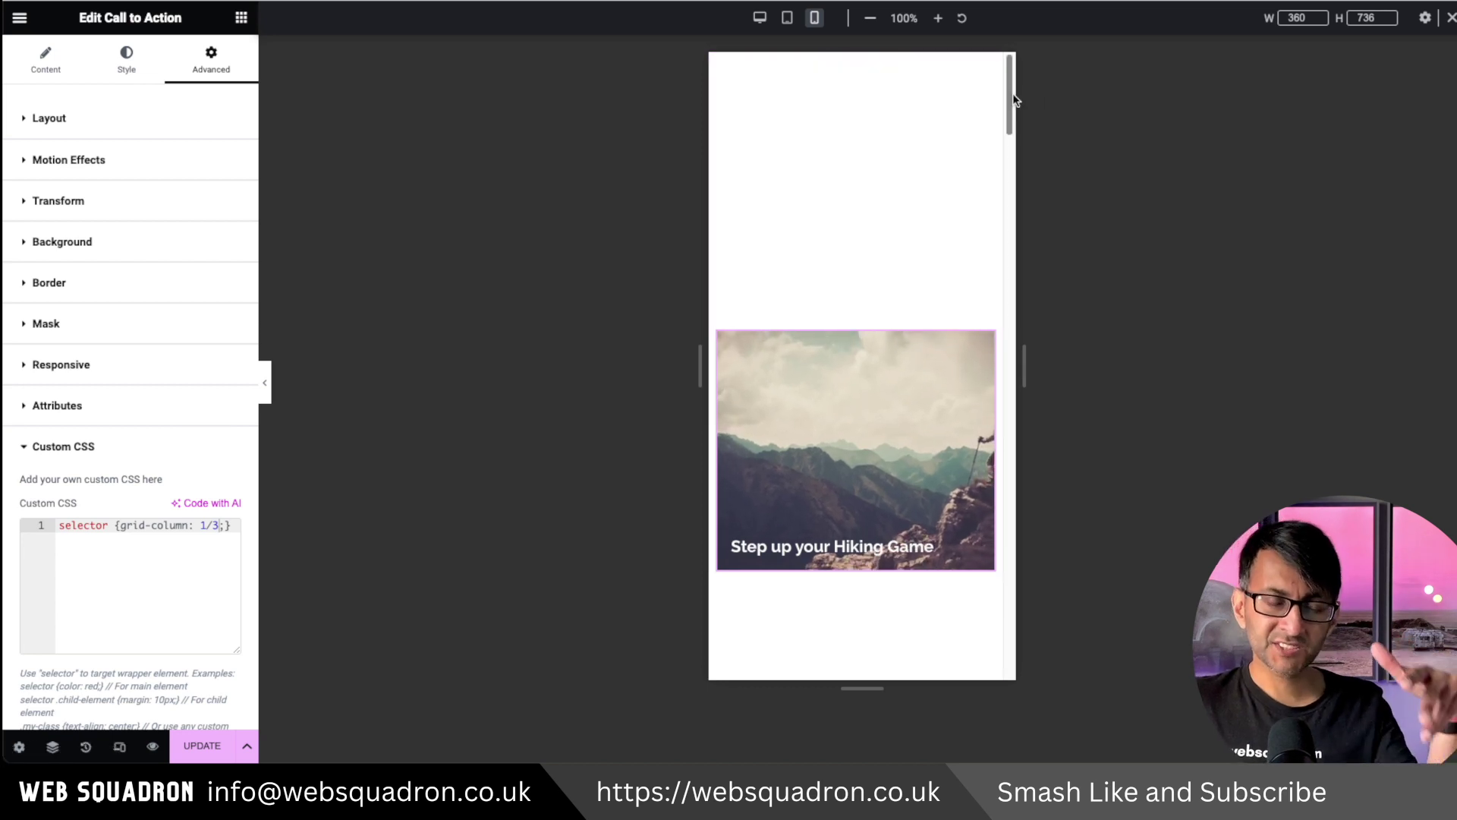
mouse_move(1012, 95)
left_mouse_down()
mouse_move(1018, 202)
mouse_move(1014, 103)
left_mouse_up()
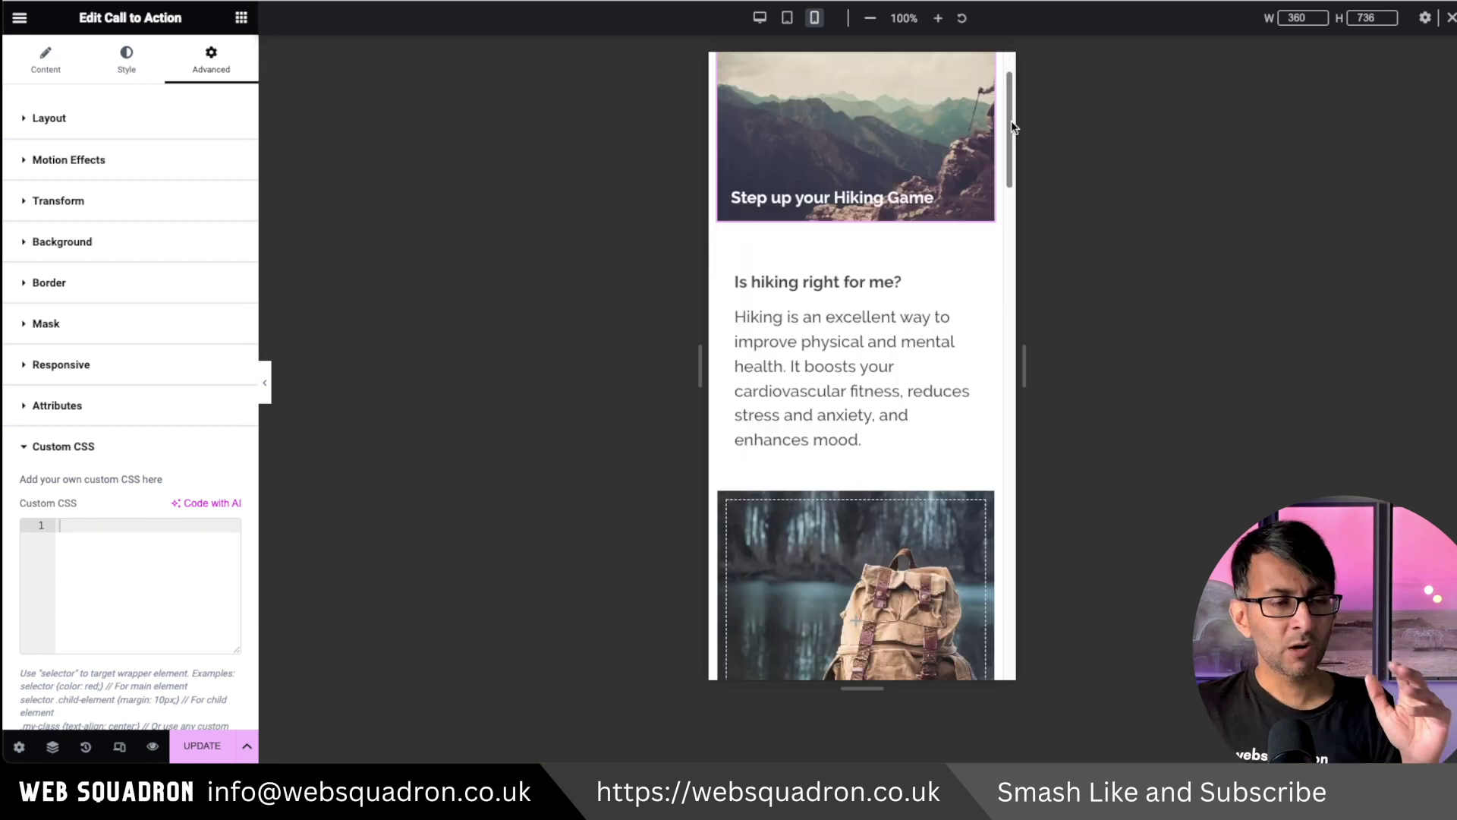
left_click_drag(1012, 121, 1017, 102)
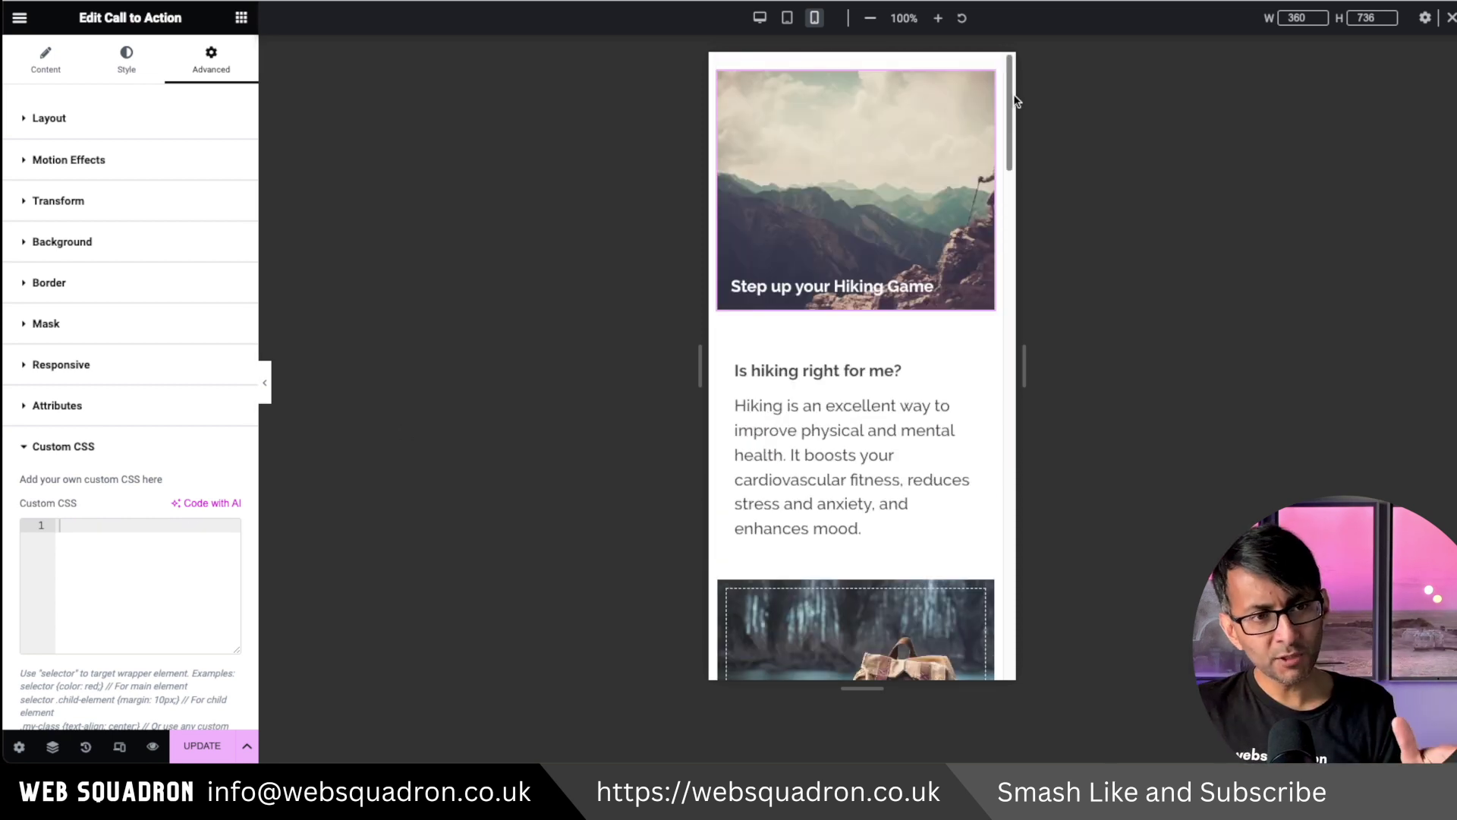
left_click(757, 18)
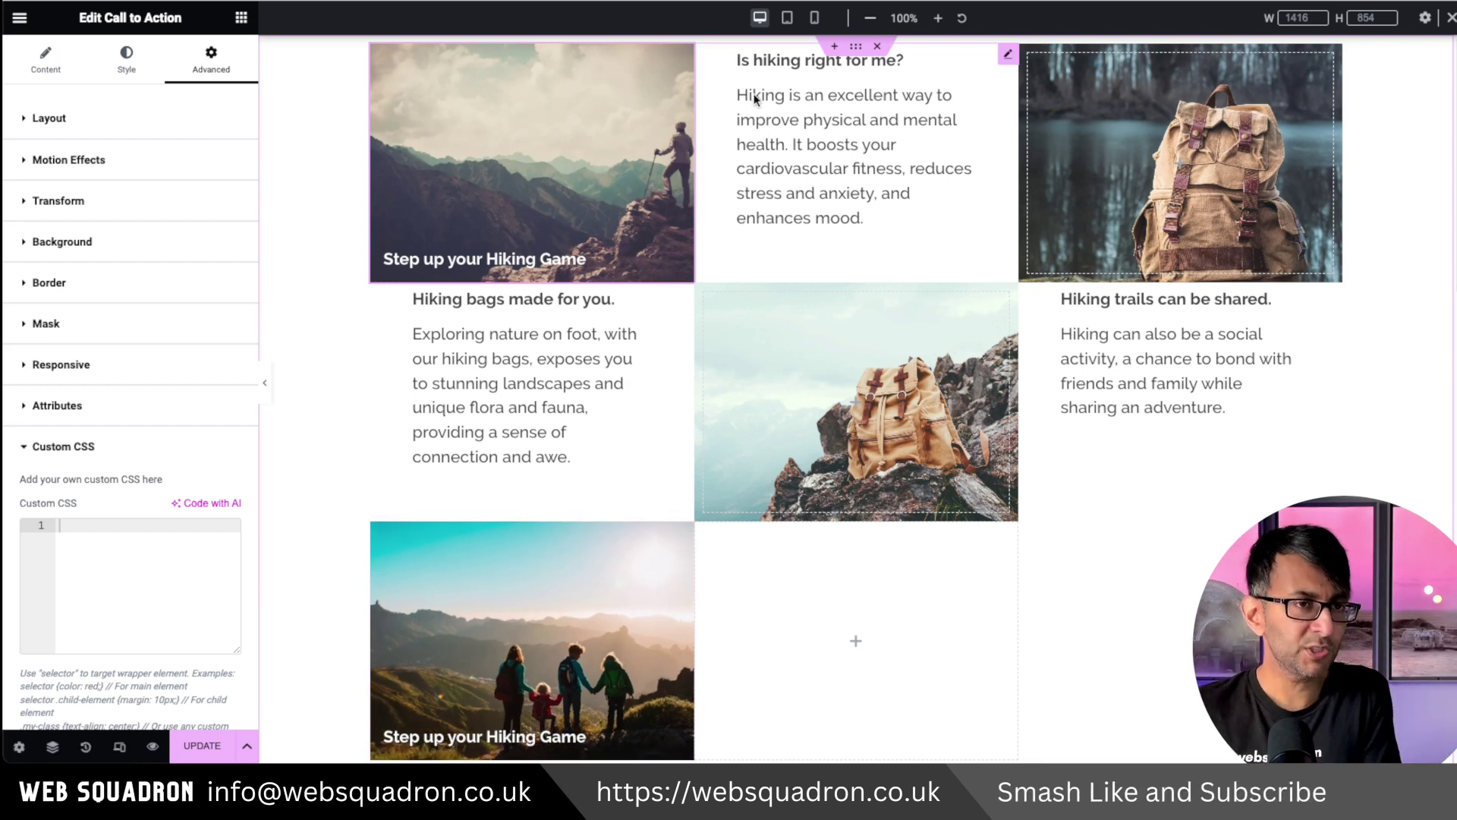
type("selector {grid-column: 1/3;}")
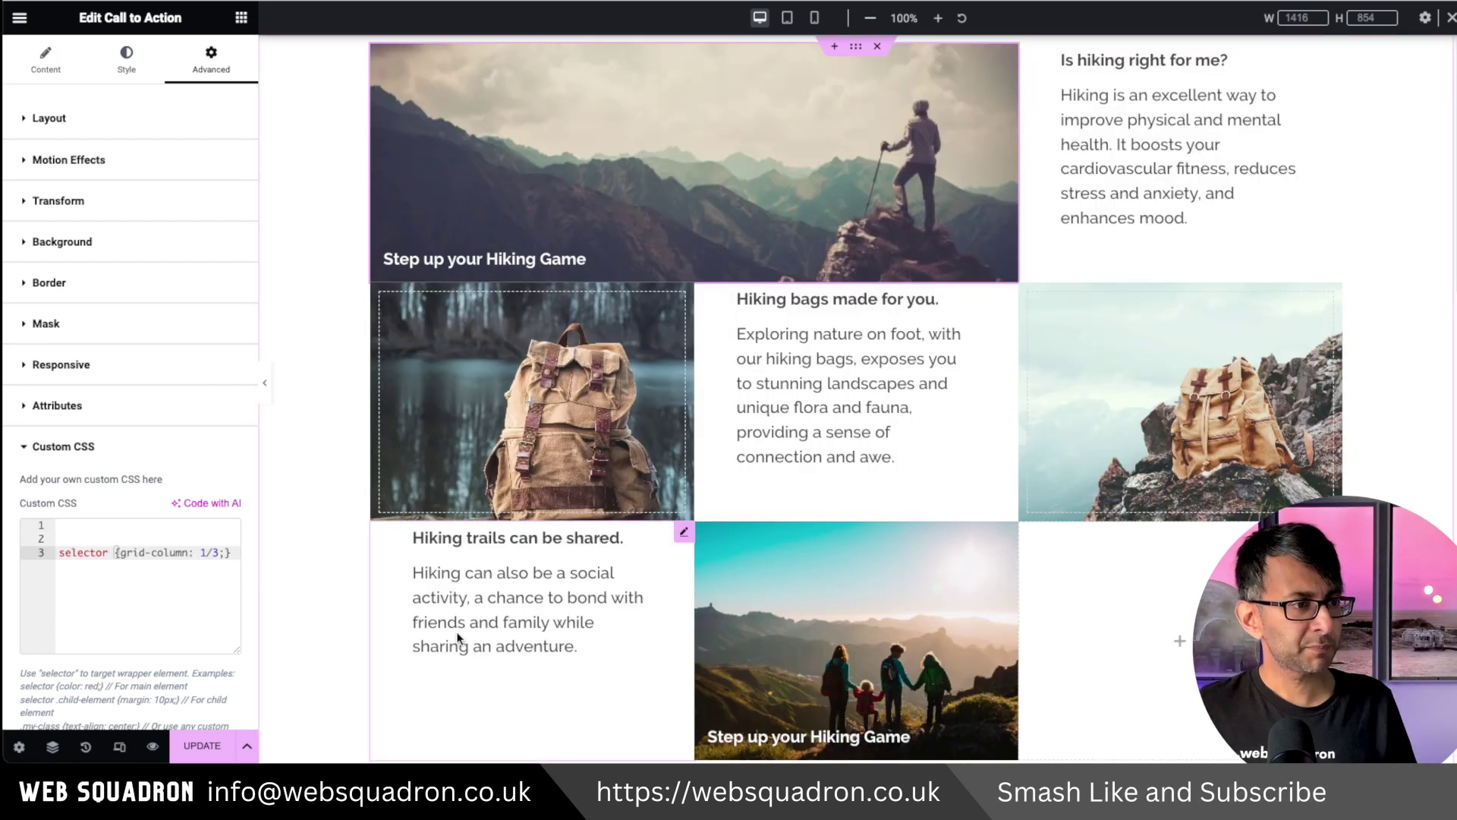
left_click(113, 524)
type("@m")
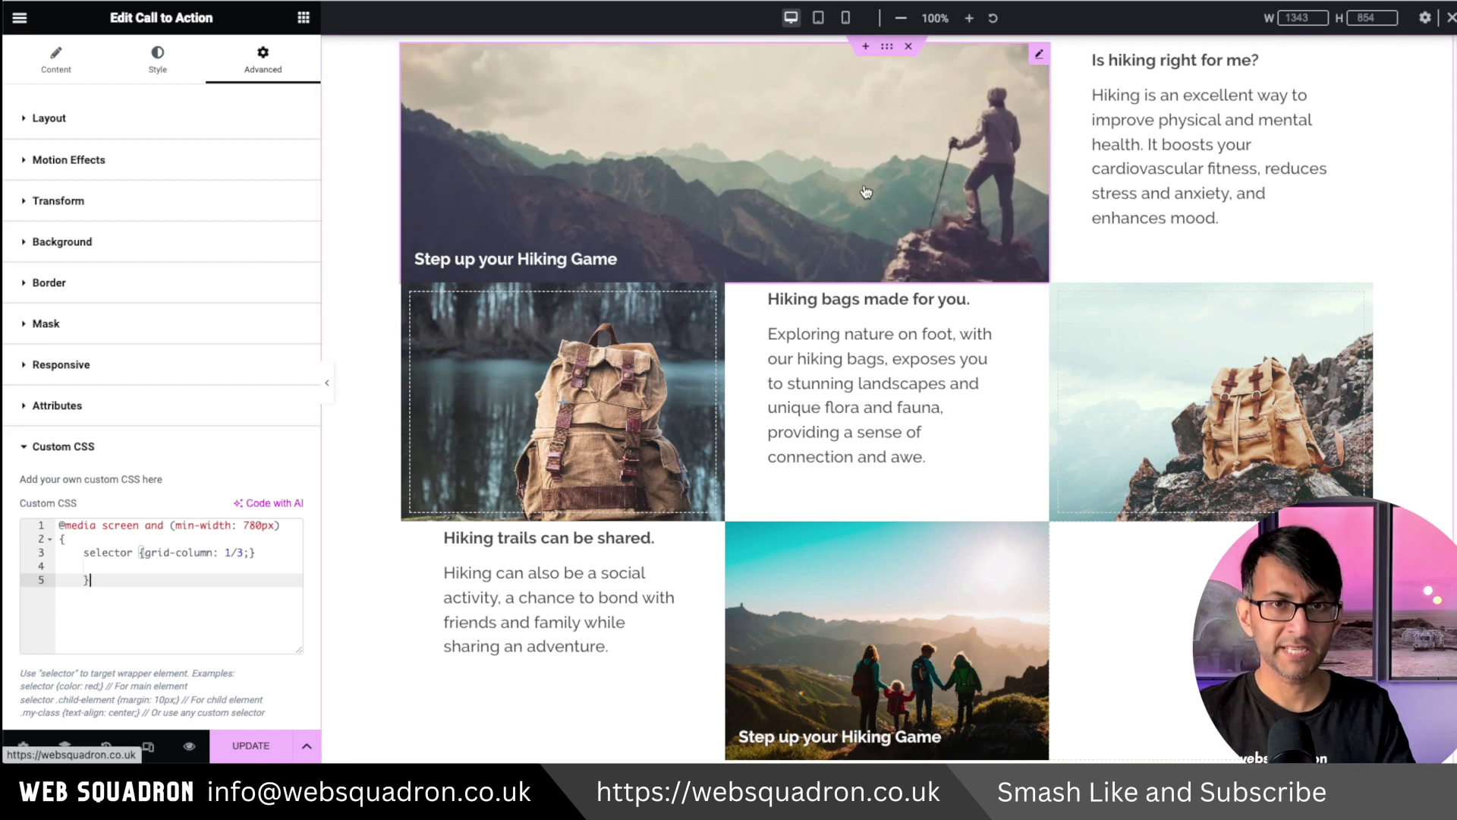
Set the top call to action's box height to 180 px for the mobile view
left_click(845, 17)
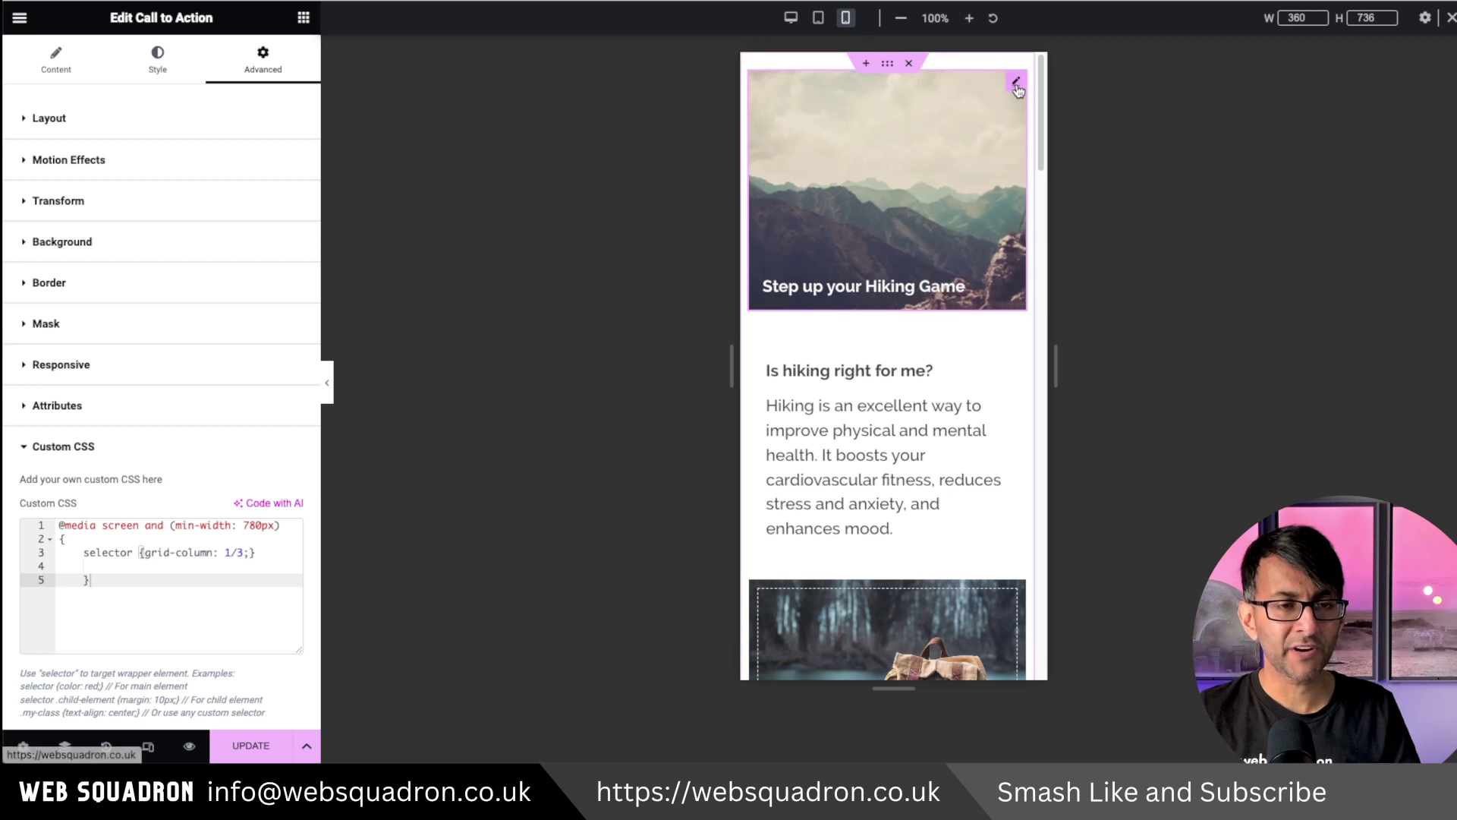
left_click(1016, 81)
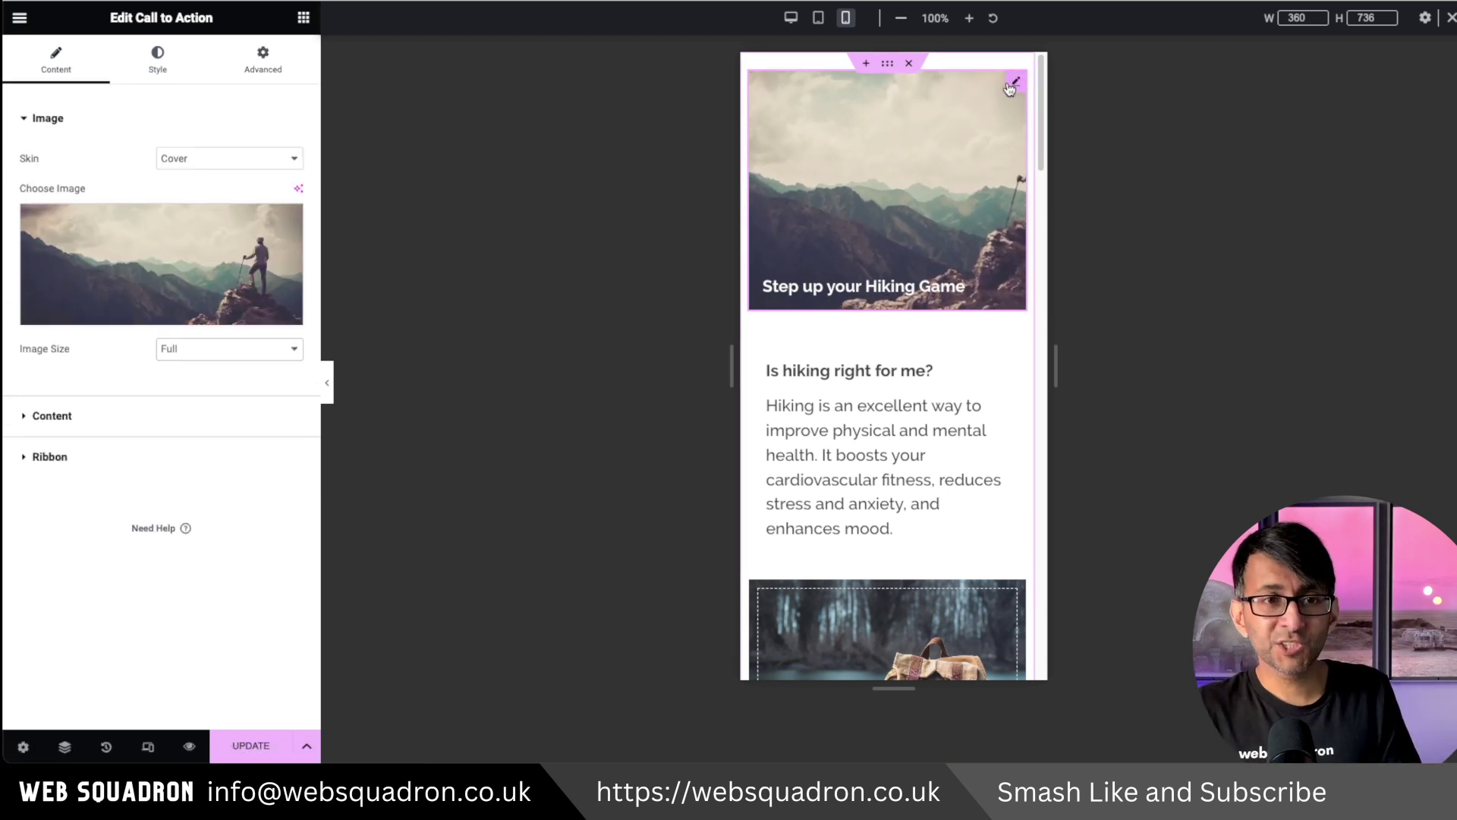
left_click(163, 76)
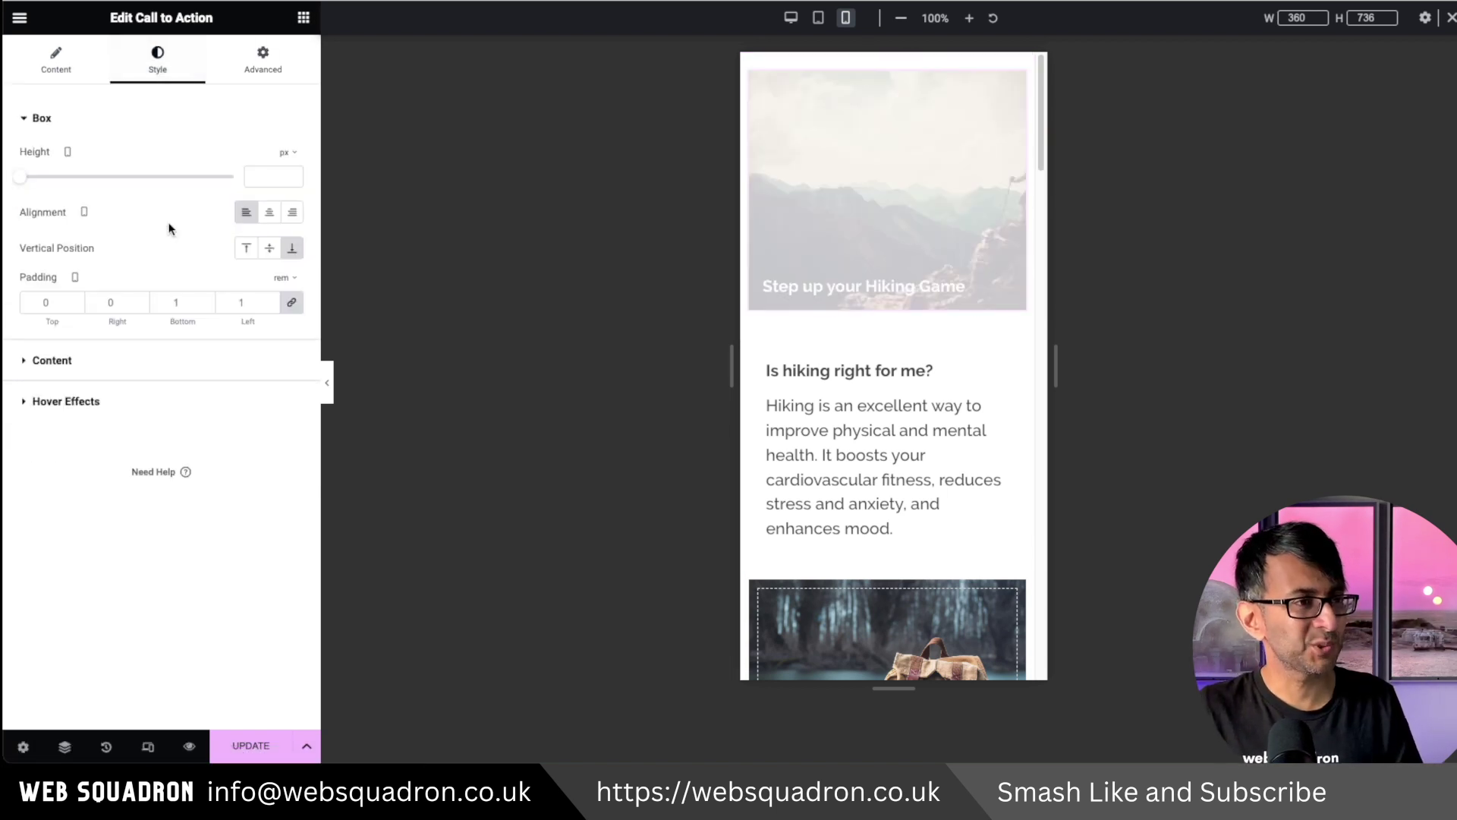
mouse_move(22, 184)
left_mouse_down()
mouse_move(75, 185)
mouse_move(39, 184)
left_mouse_up()
left_click_drag(271, 177, 205, 181)
type("180")
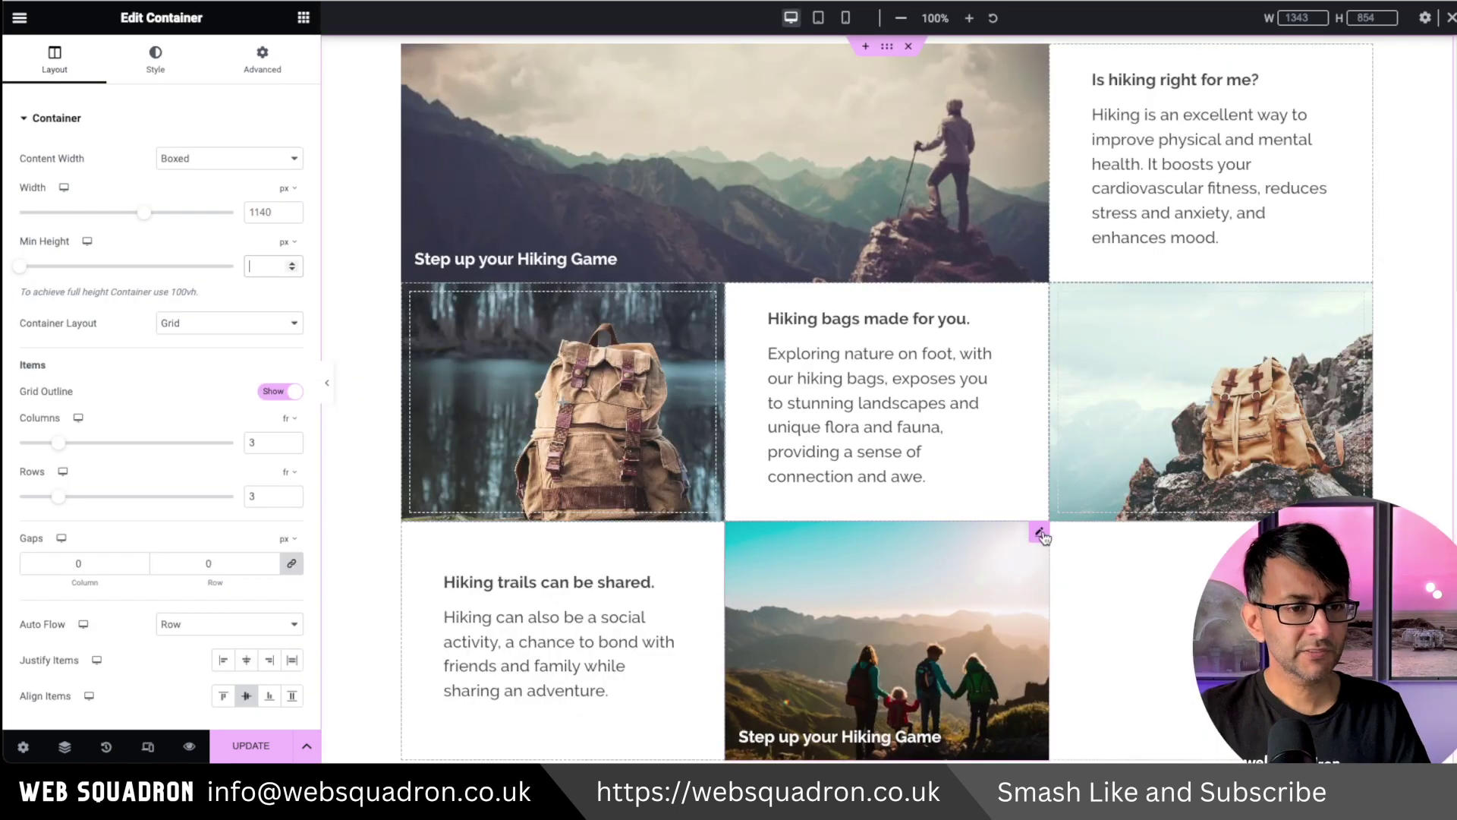
Copy the top call to action's media-query CSS to the lower call to action and change its grid-column to 2/4
left_click(1039, 54)
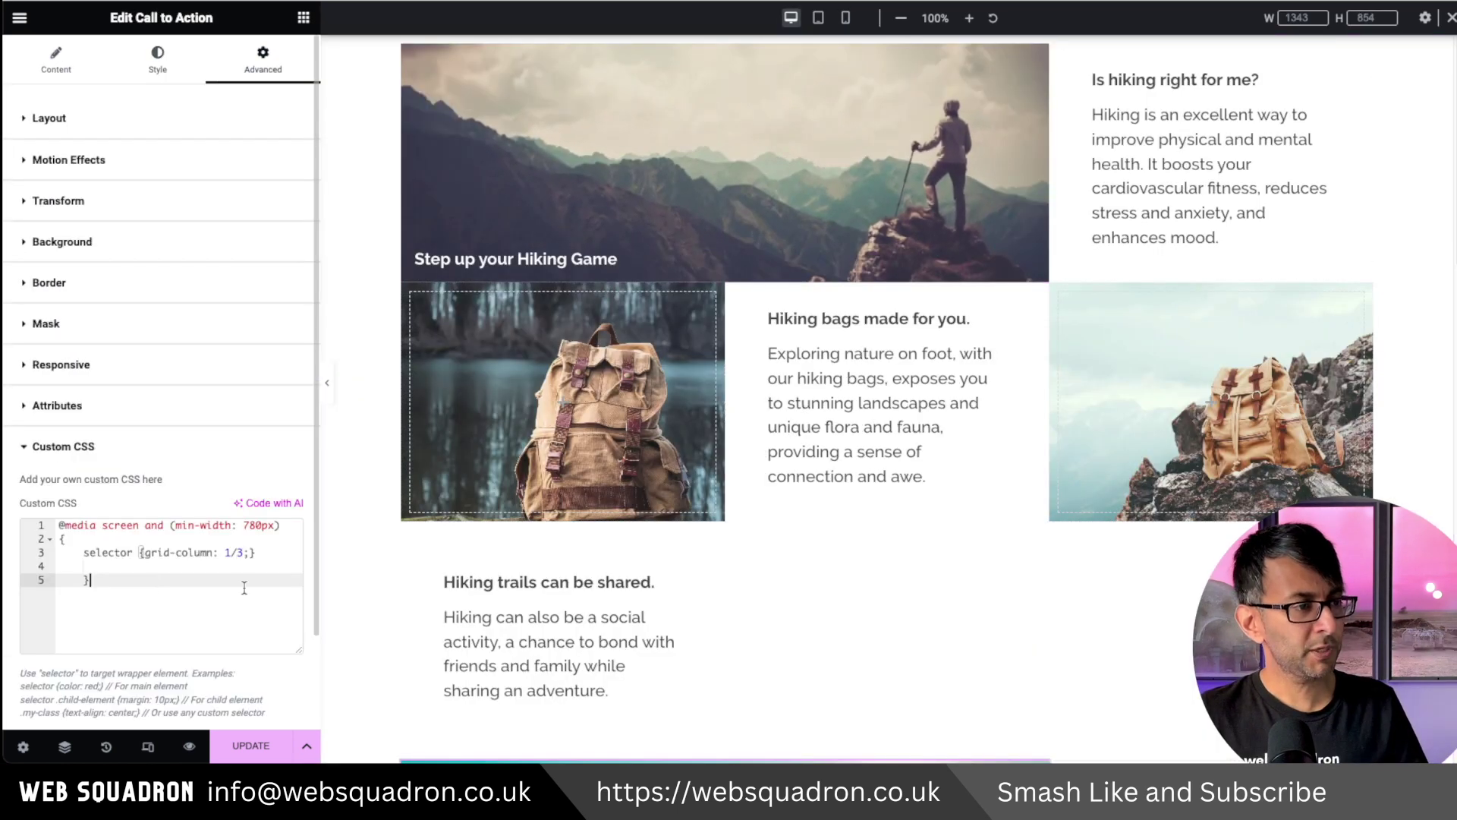
left_click(232, 551)
key("BackSpace")
type("2")
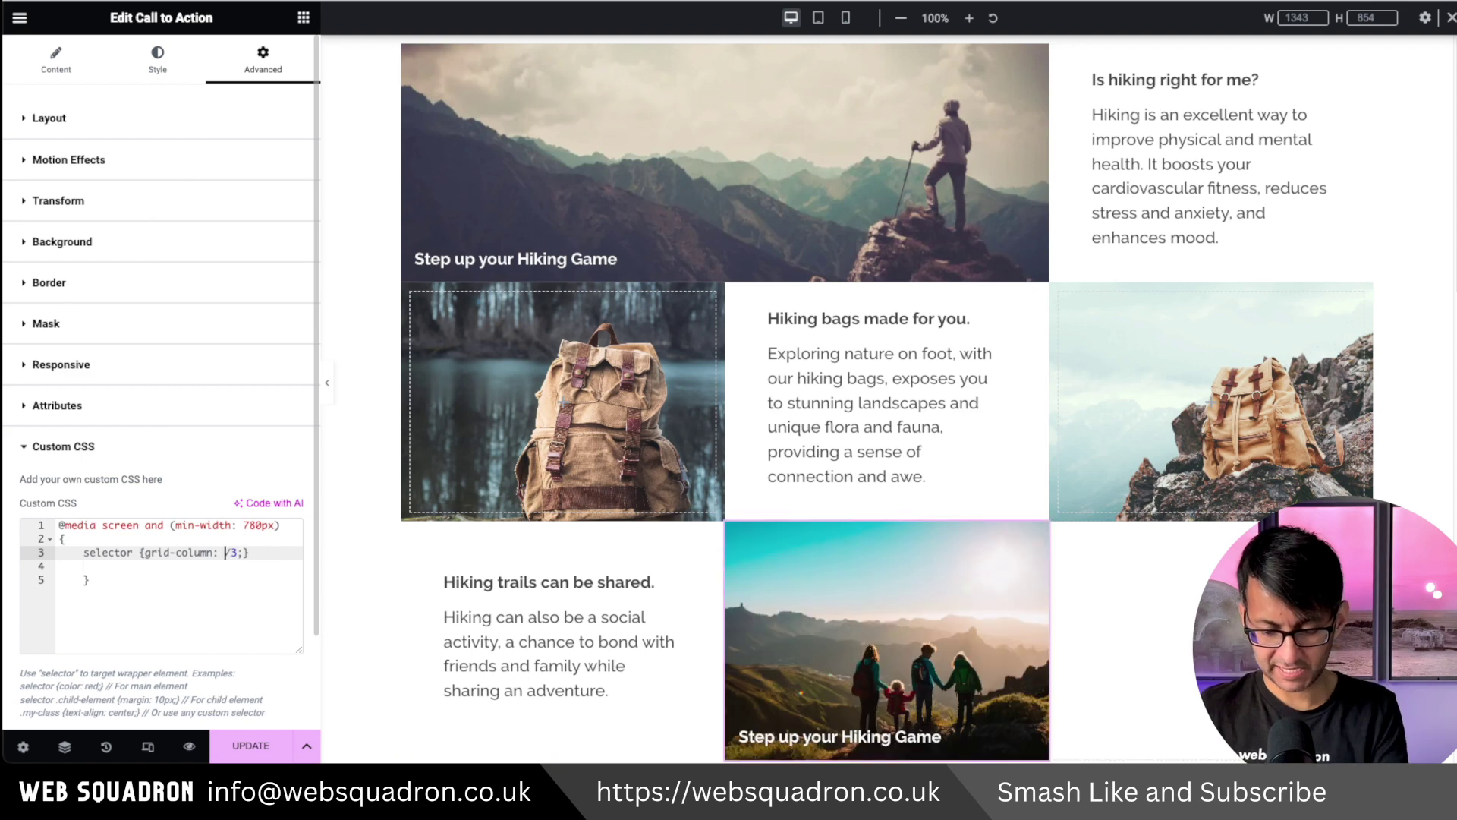
left_click(243, 553)
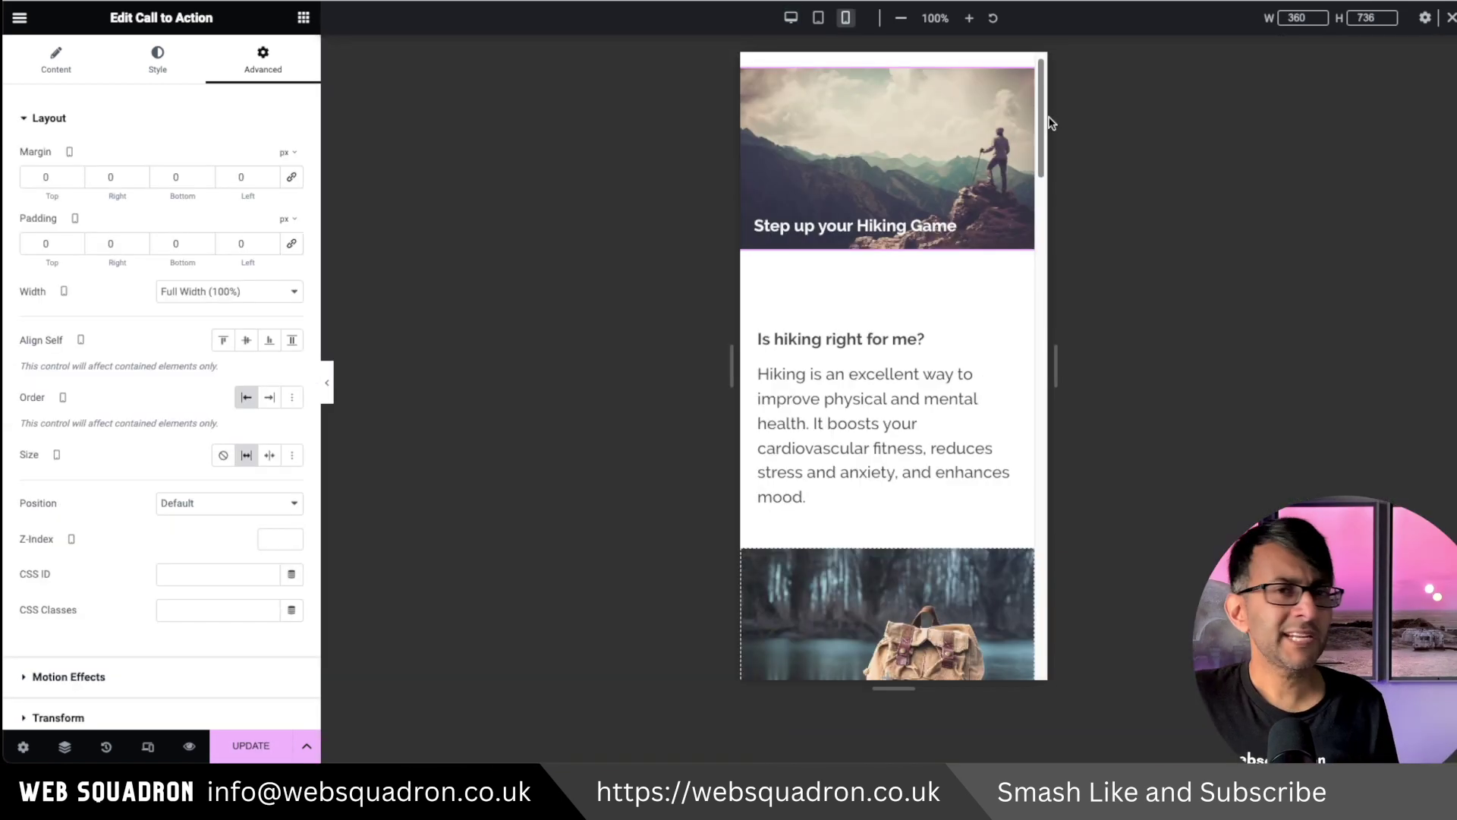
Review the stacked grid items in the mobile preview and switch back to the desktop layout
mouse_move(1051, 123)
left_mouse_down()
mouse_move(1061, 380)
mouse_move(1063, 117)
left_mouse_up()
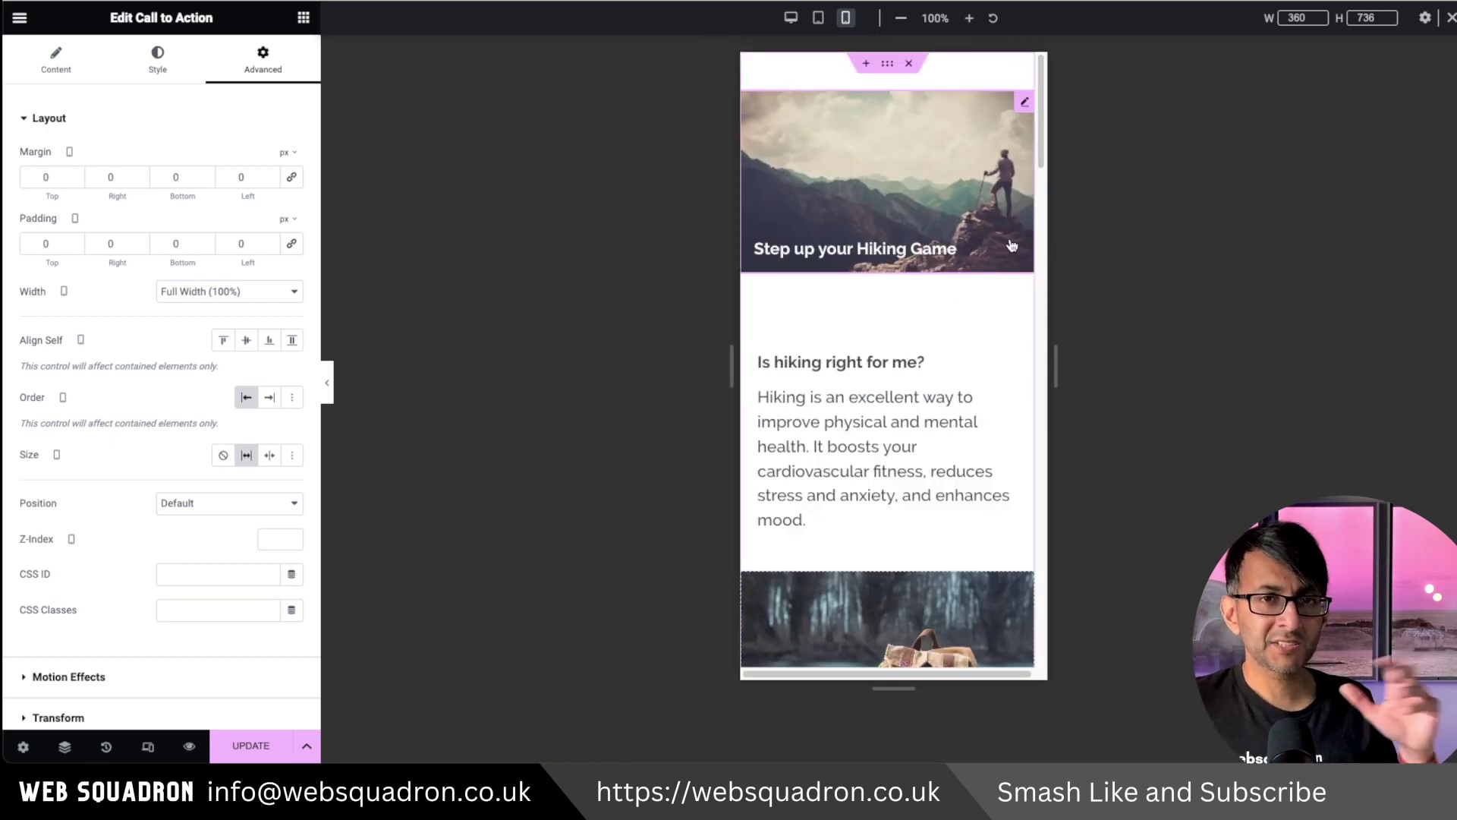
left_click(792, 20)
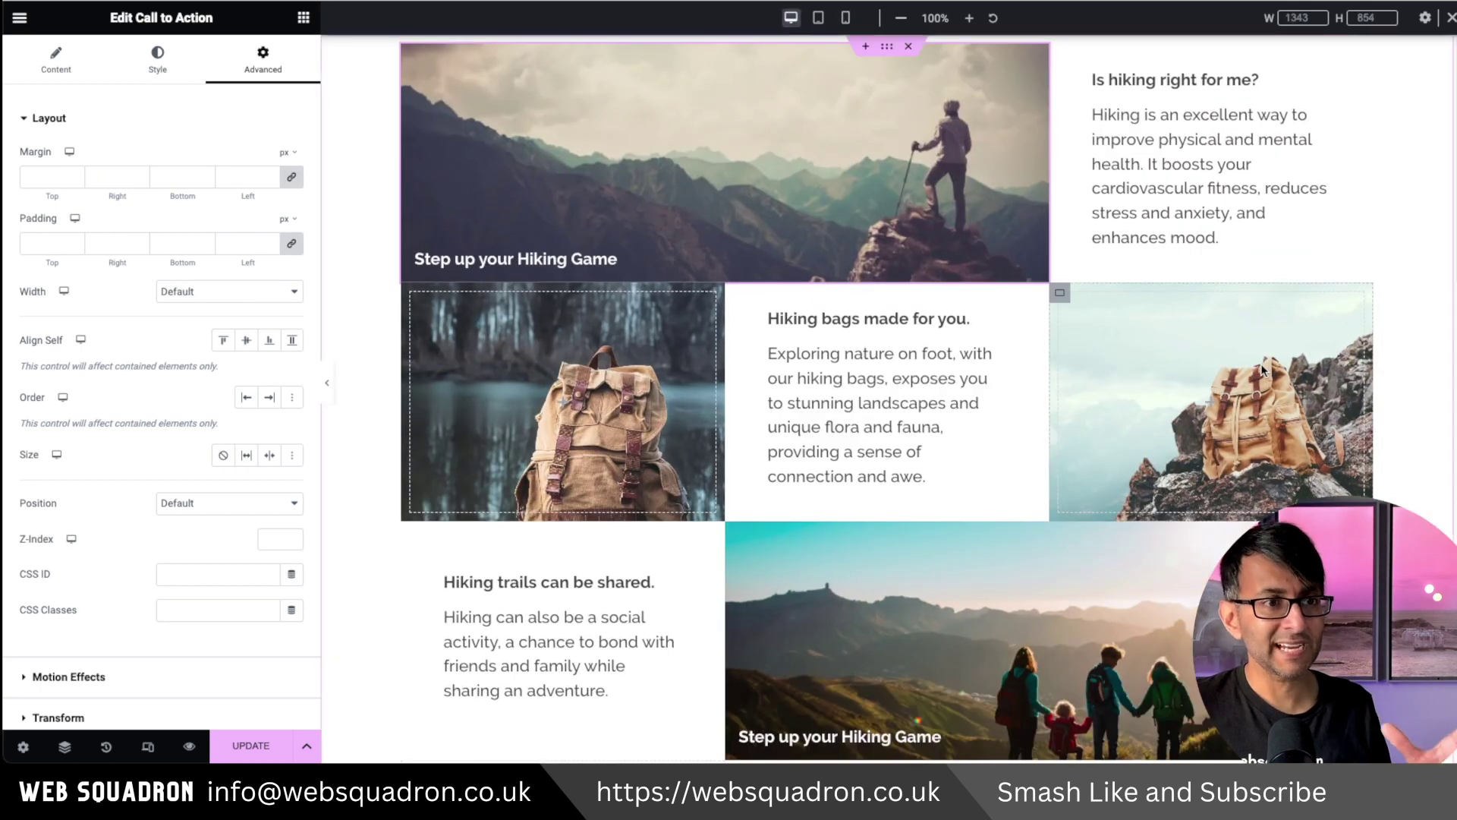